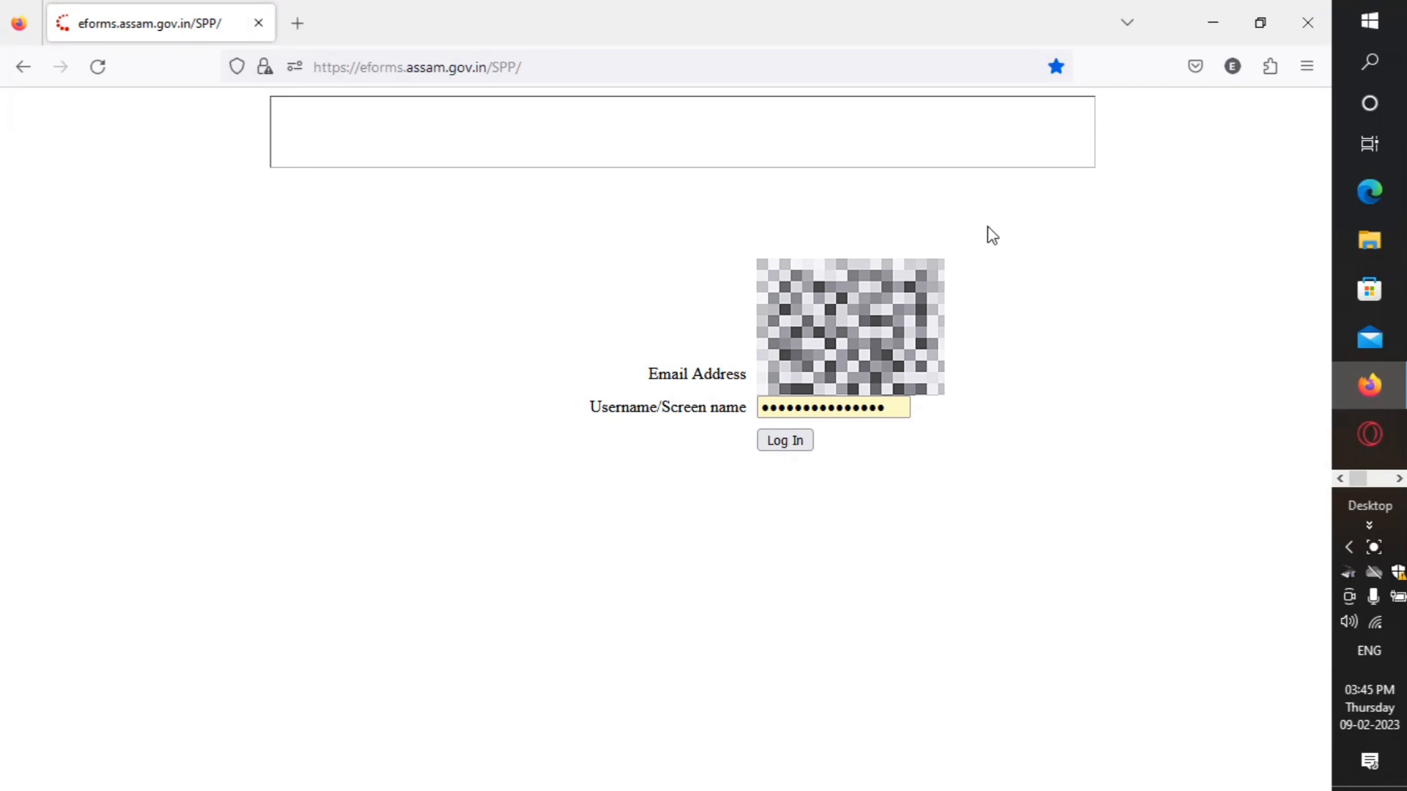
Step: Reload the portal login page and log in to reach the e-Forms home page
left_click(98, 67)
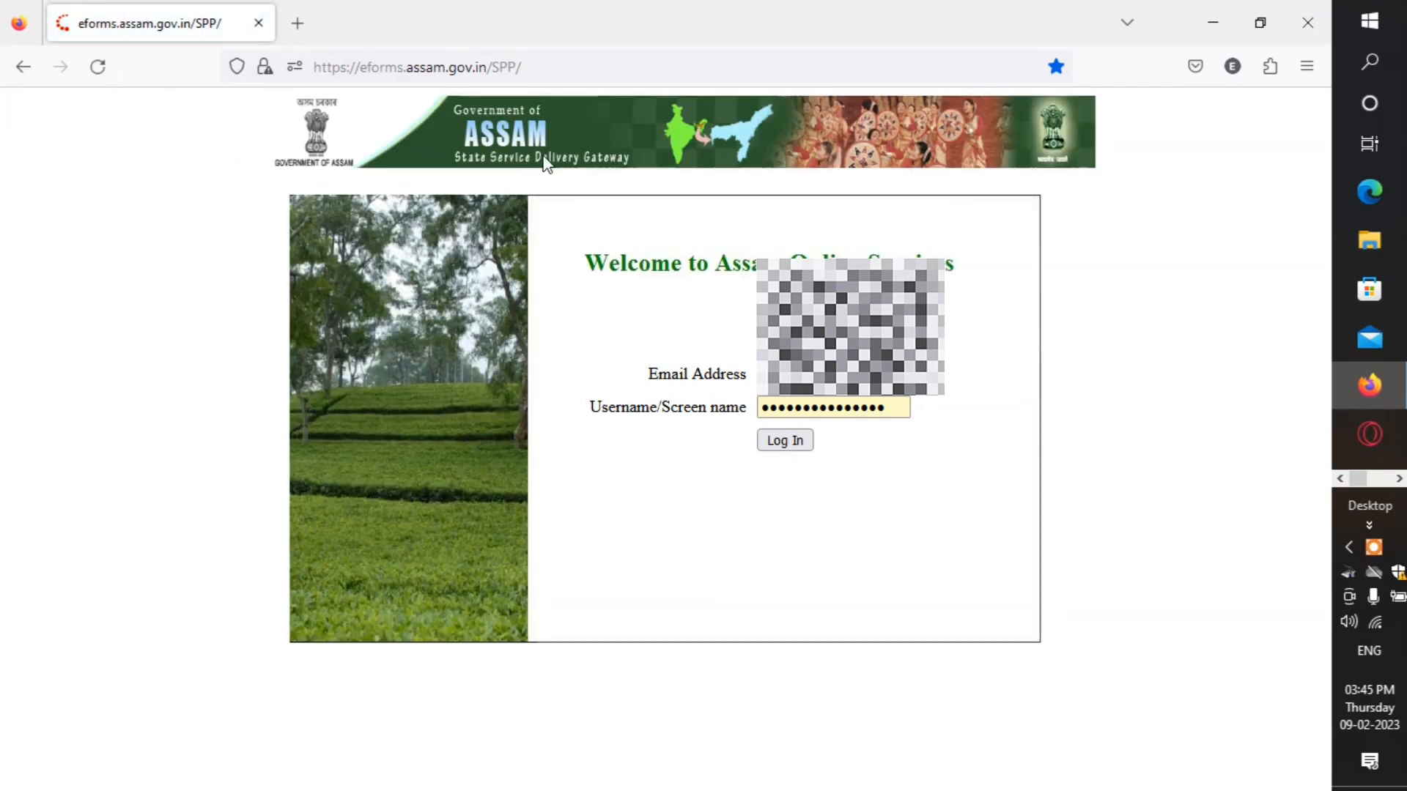
left_click(786, 444)
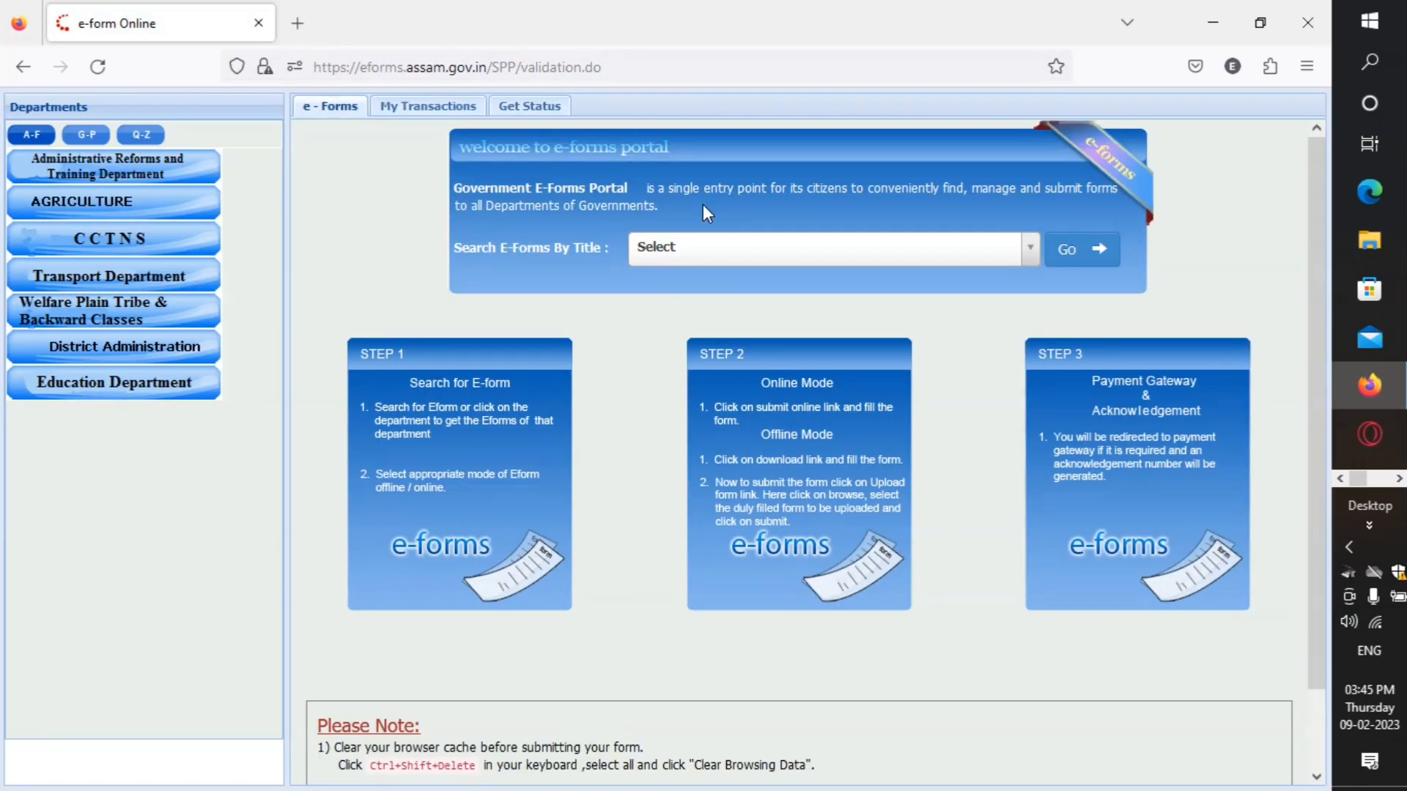
Step: Search the e-forms by title for CASTE CERTIFICATE and begin its online submission
left_click(691, 257)
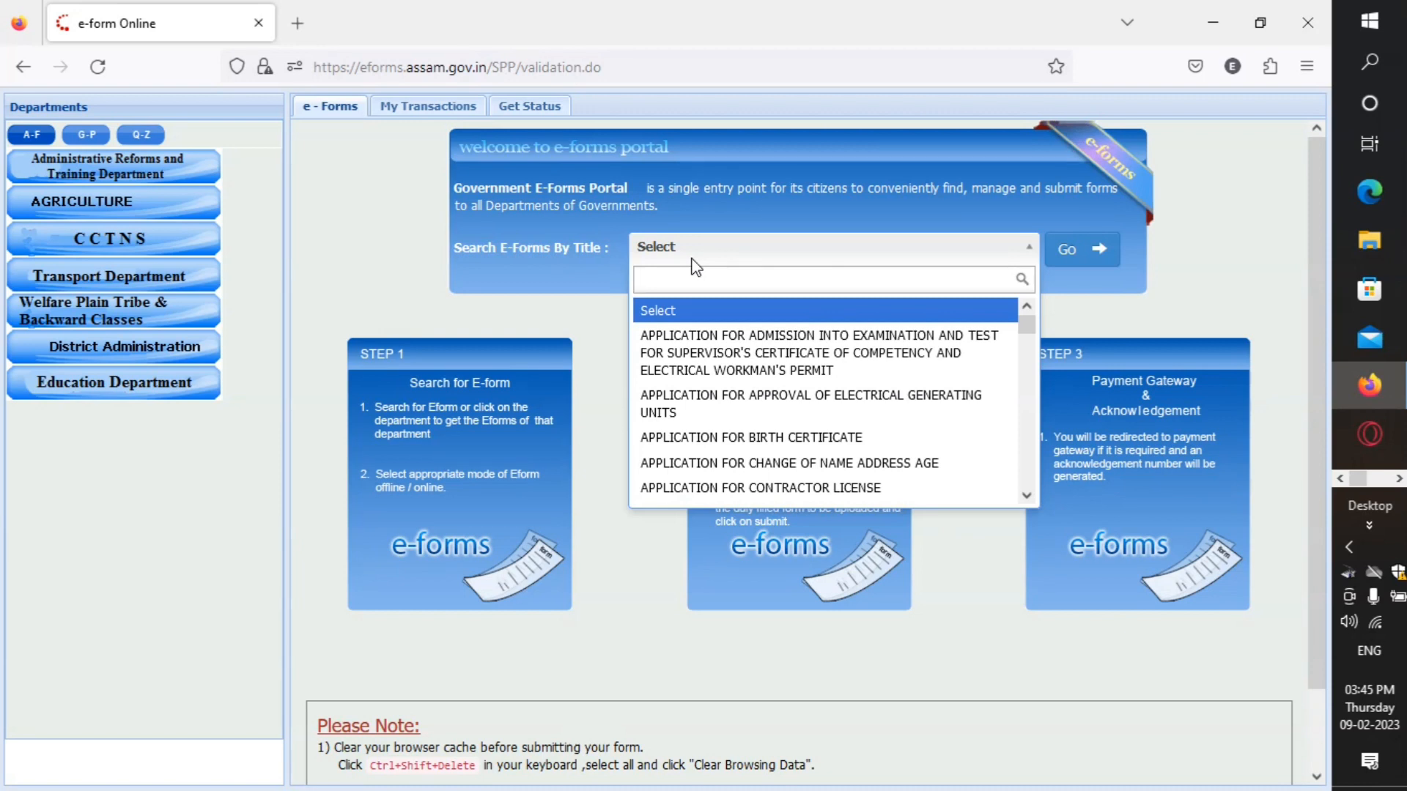
type("CAS")
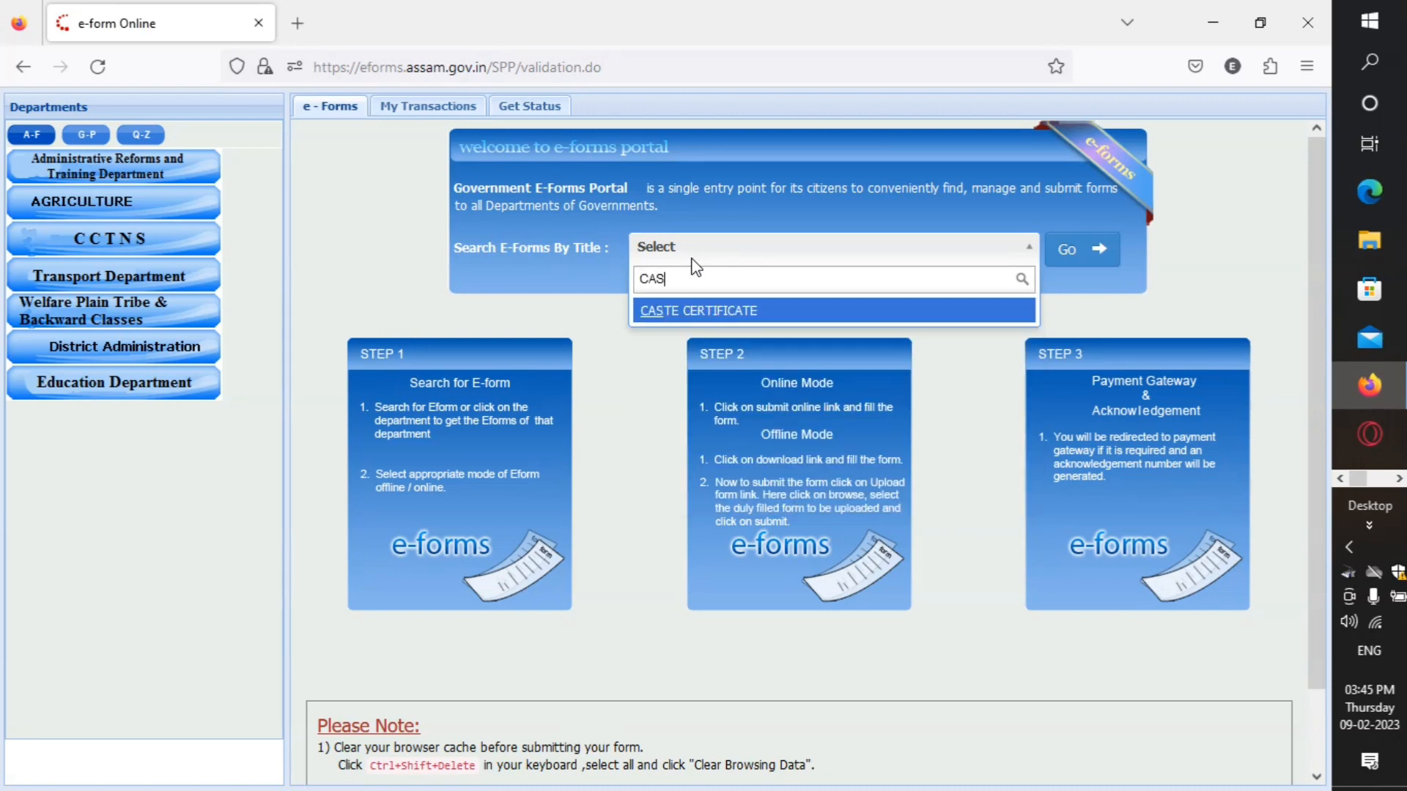
key("Return")
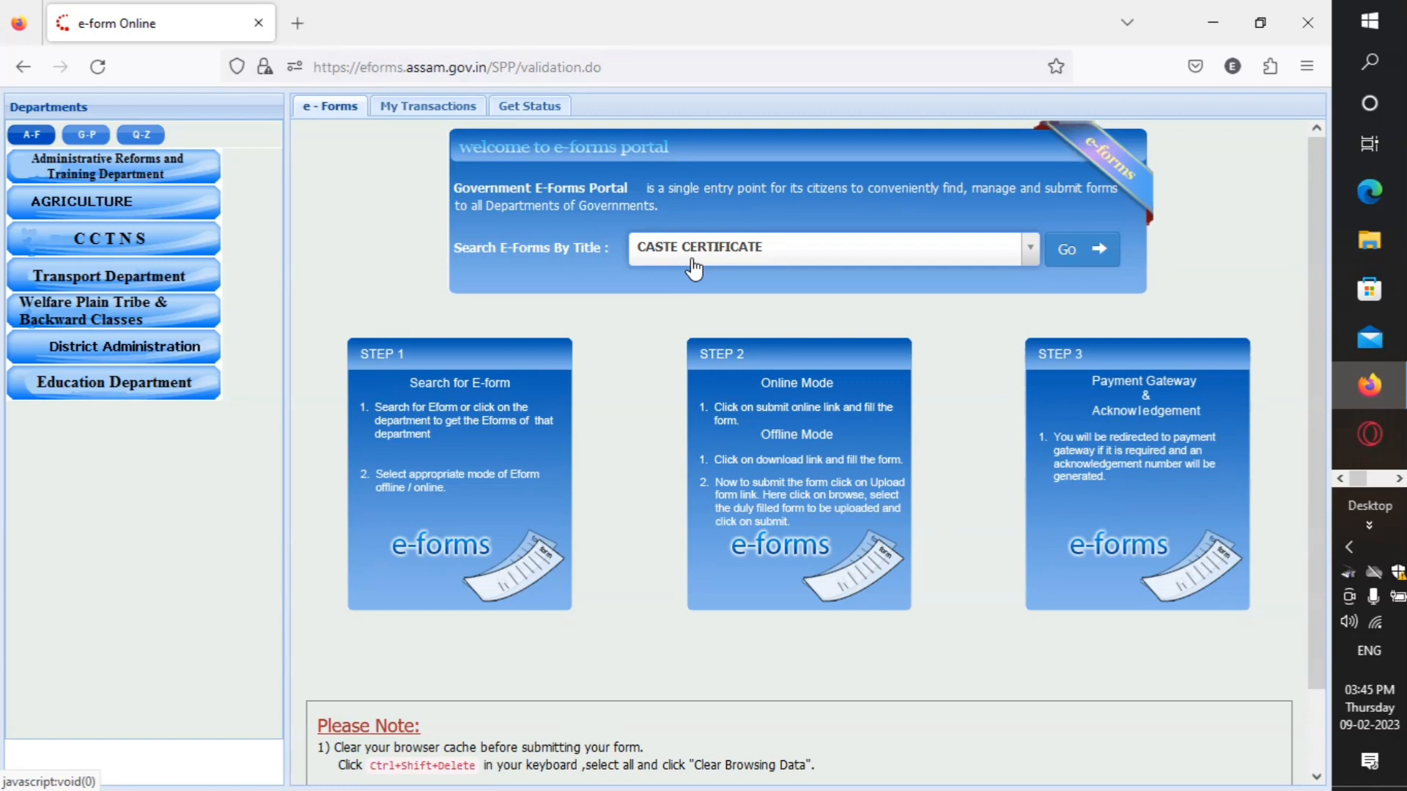
left_click(1069, 252)
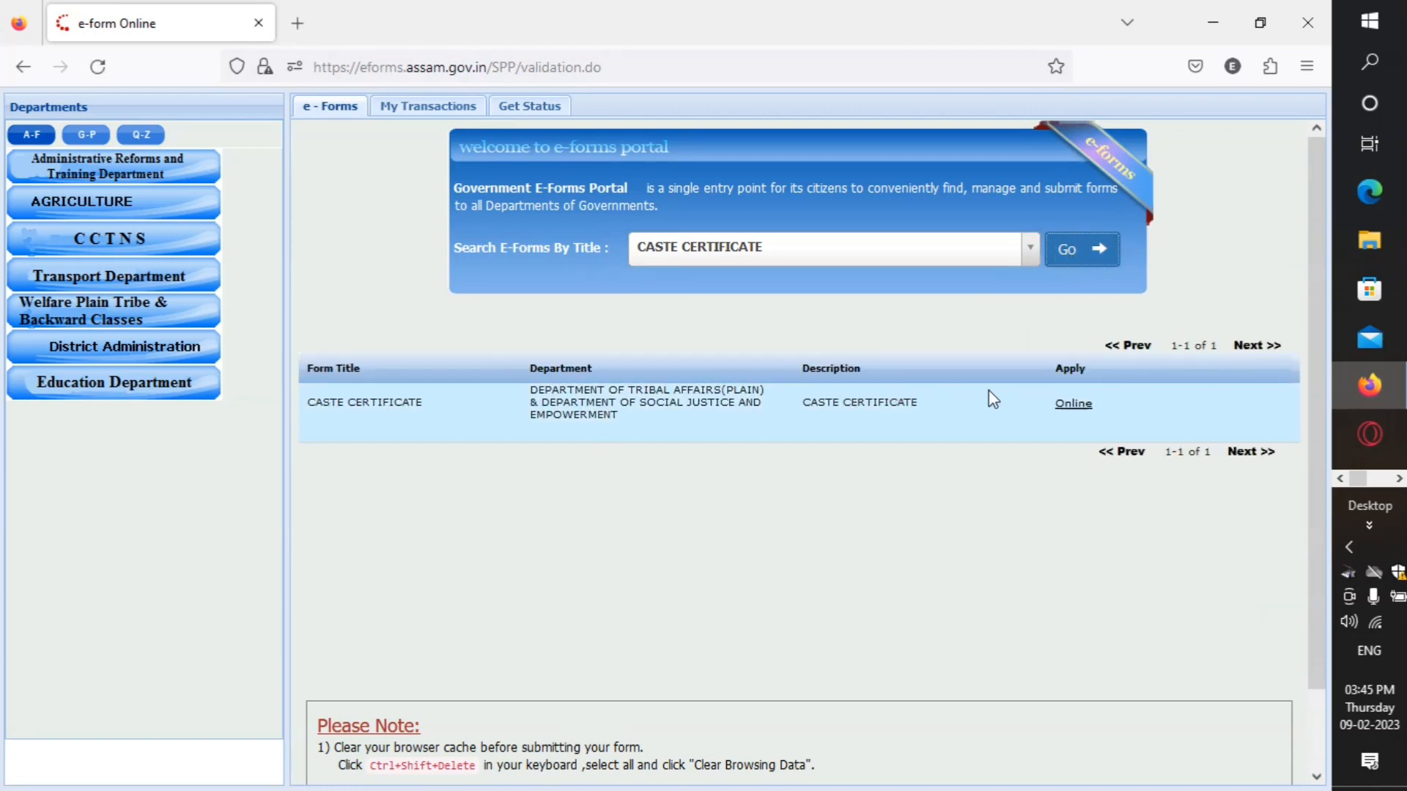
left_click(1072, 405)
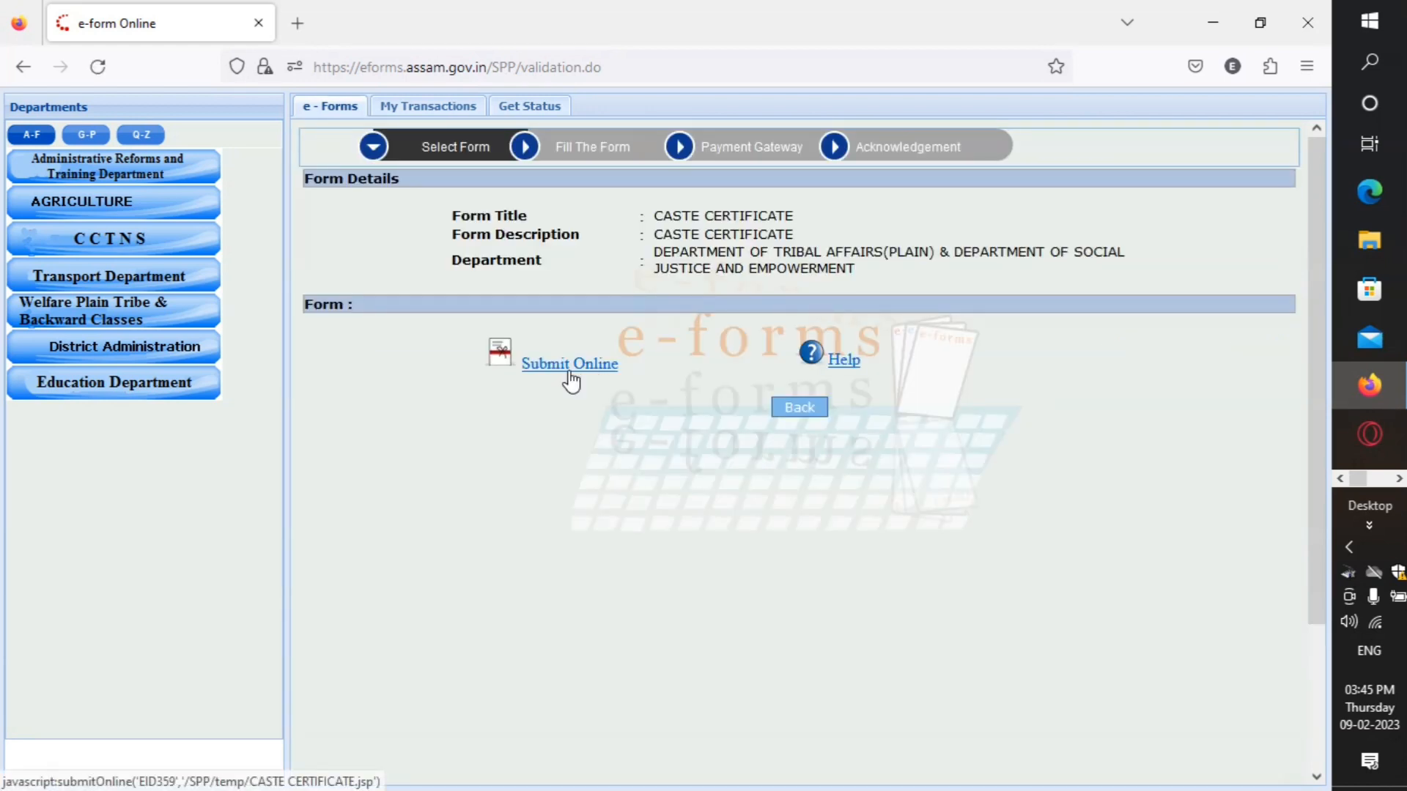
left_click(608, 366)
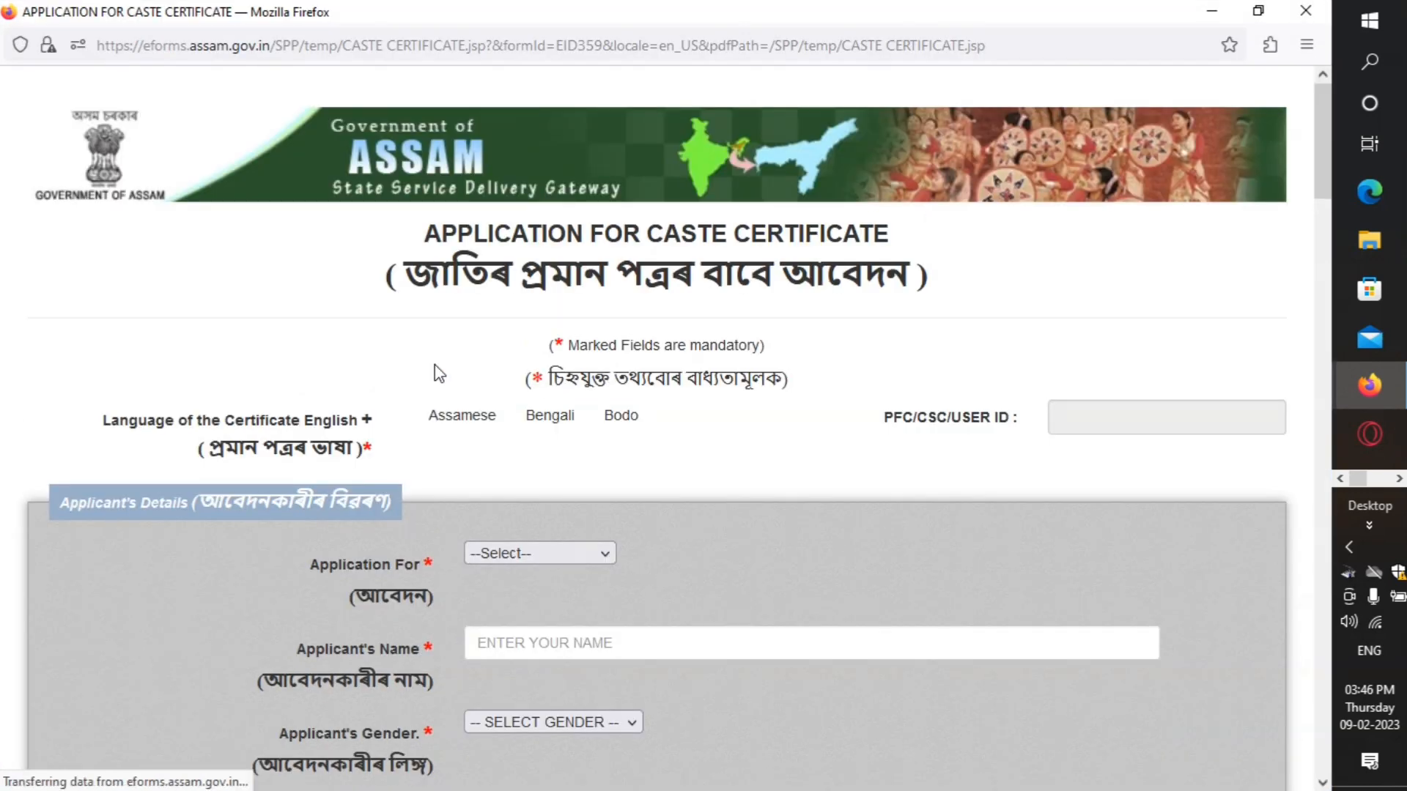
Step: Choose Assamese as the certificate language and OBC/MOBC for Application For
scroll(540, 251, "down", 2)
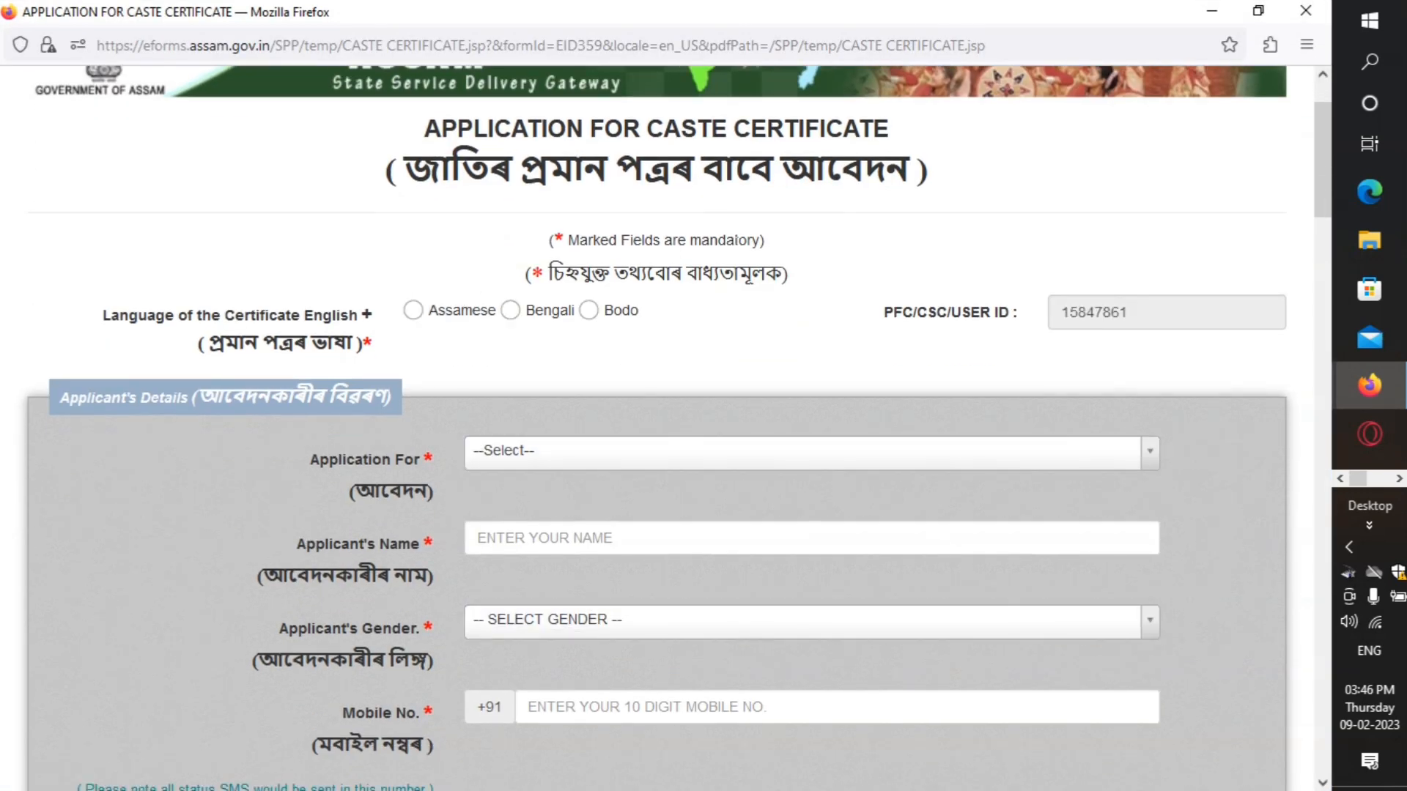
scroll(729, 308, "down", 5)
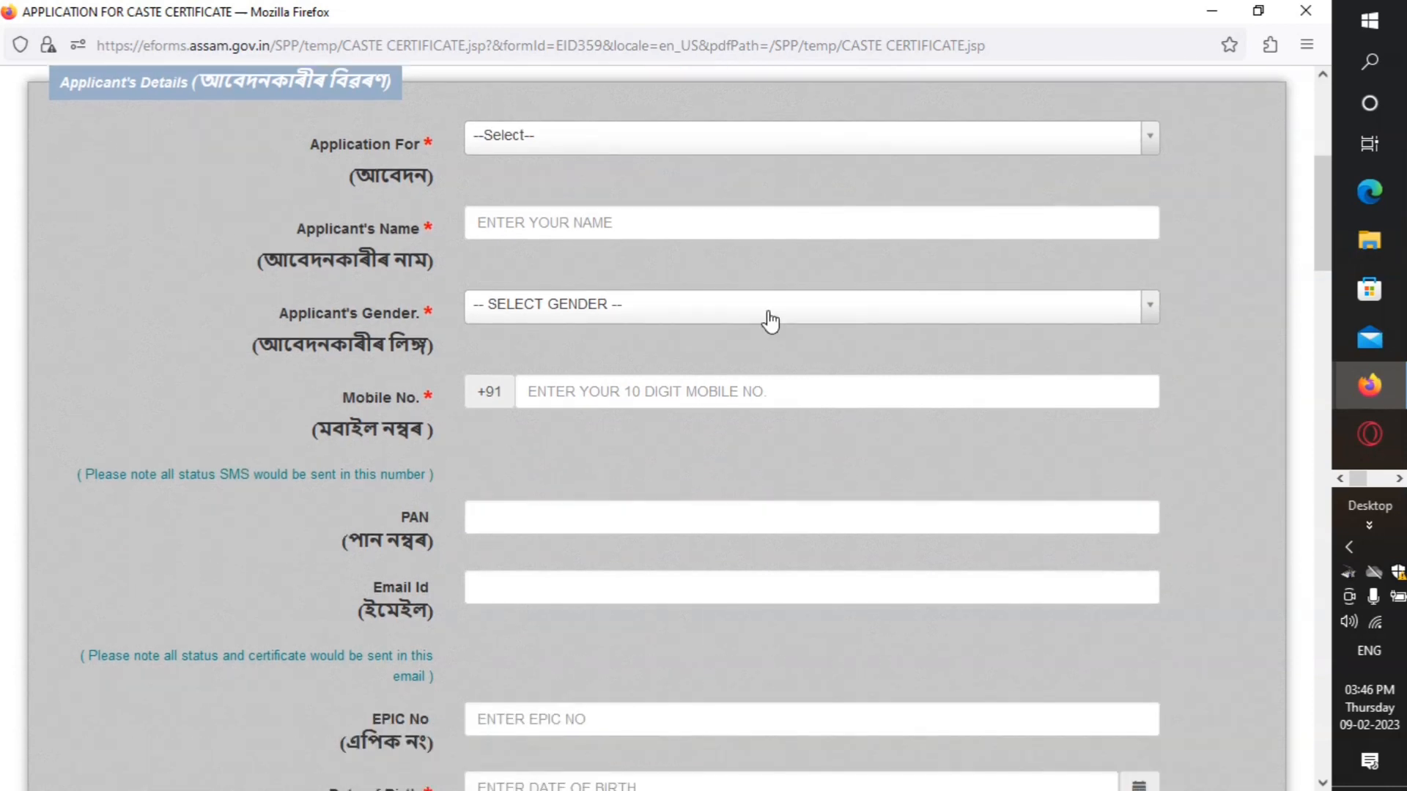
scroll(769, 321, "up", 7)
left_click(413, 415)
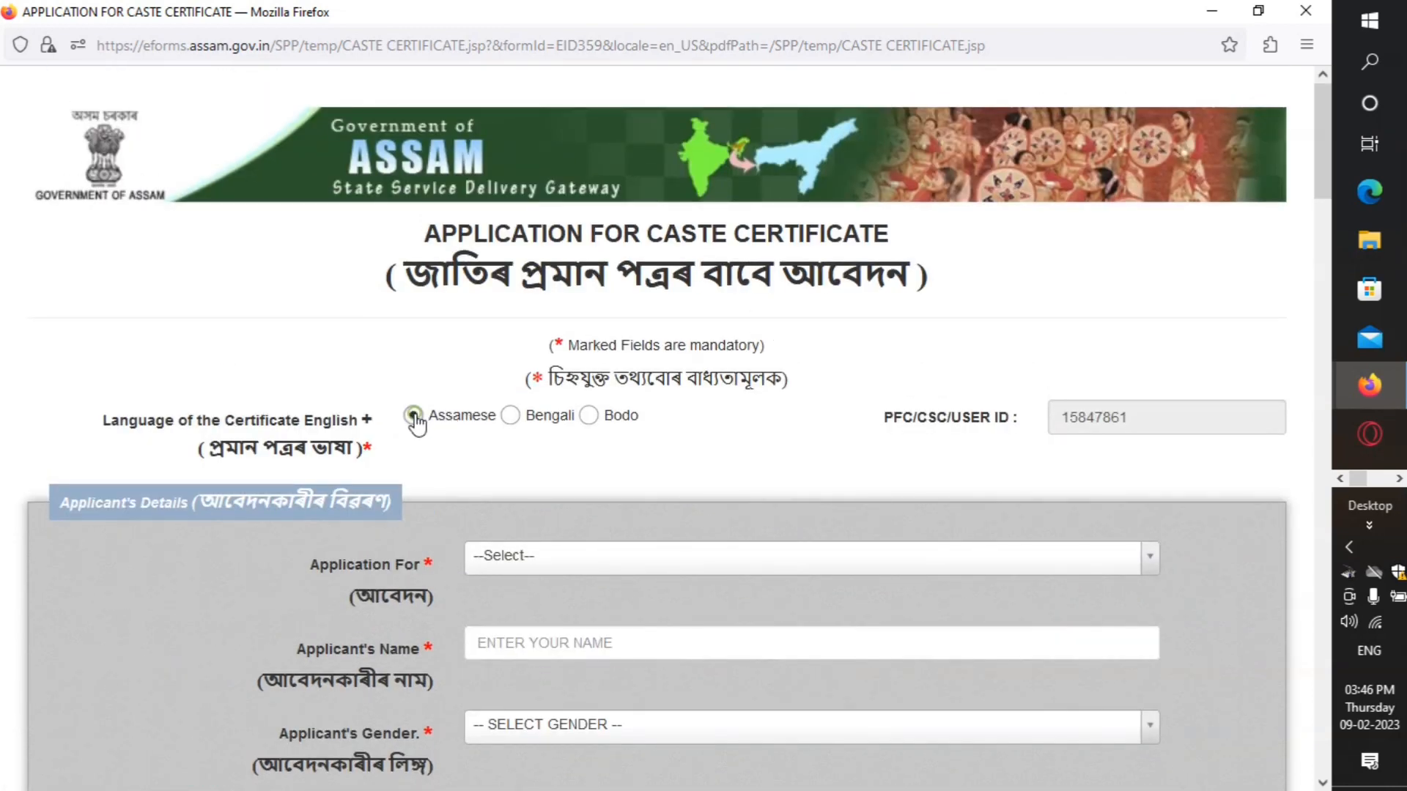
scroll(1045, 282, "down", 4)
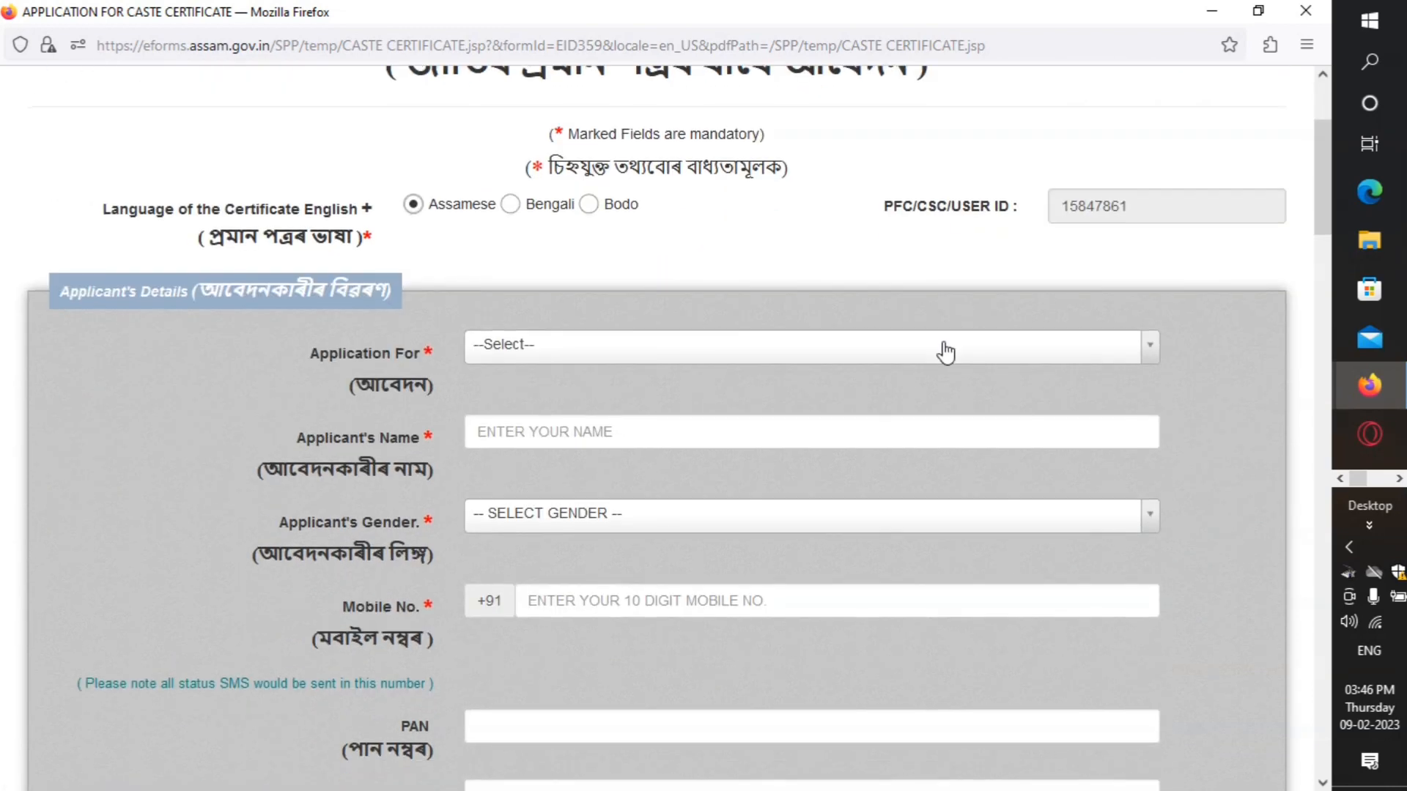
scroll(946, 352, "down", 2)
left_click(851, 242)
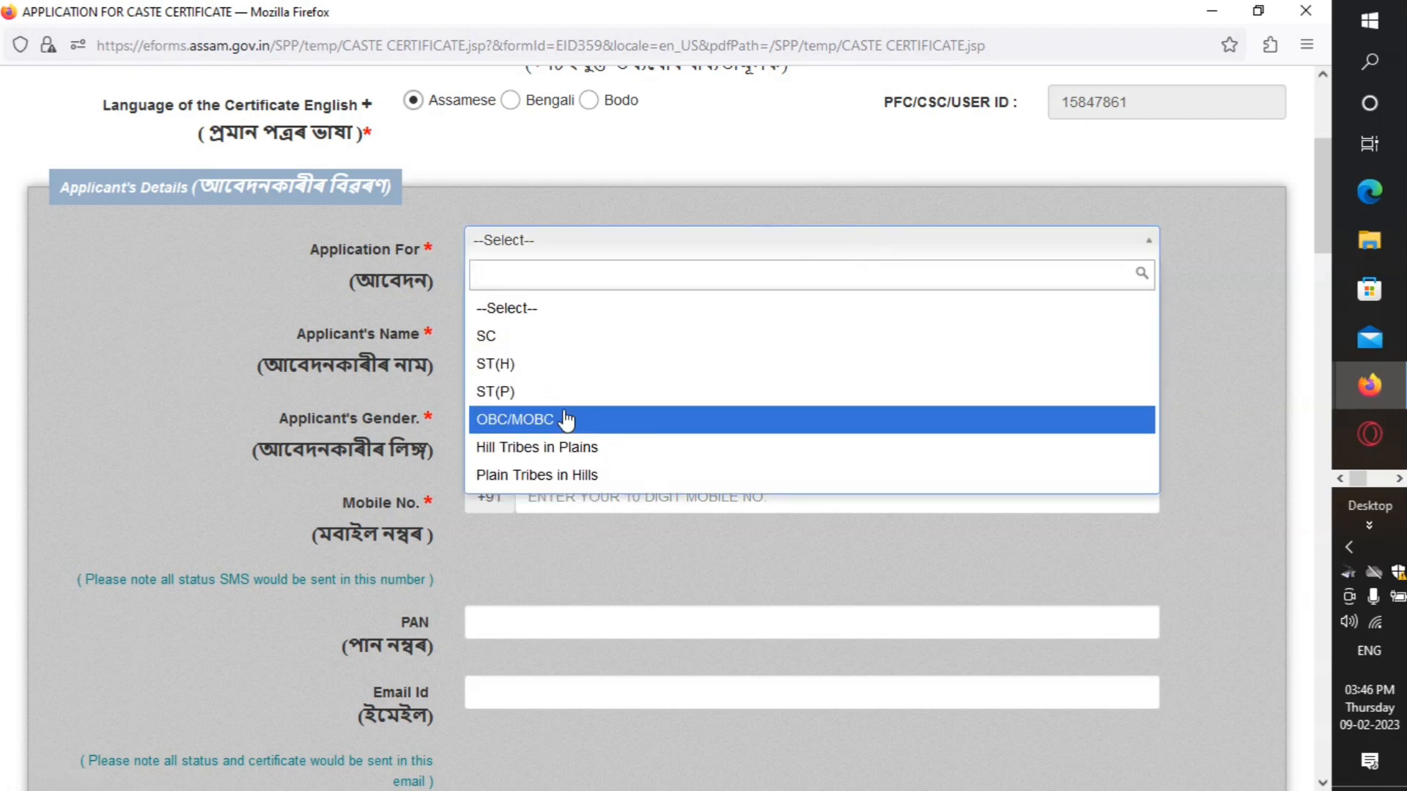
left_click(565, 419)
Step: Enter the applicant's full name in Applicant's Name
scroll(703, 278, "down", 2)
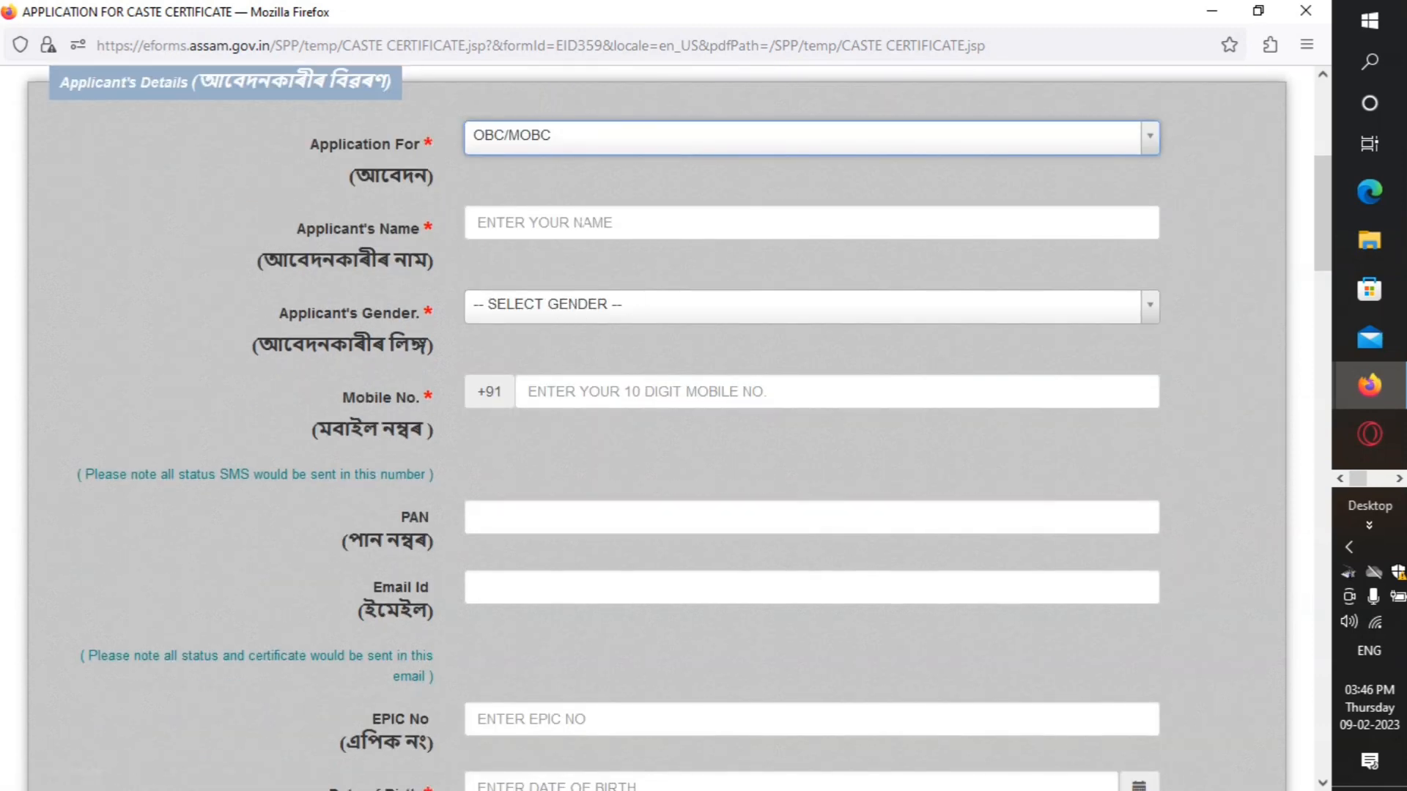
scroll(619, 211, "up", 3)
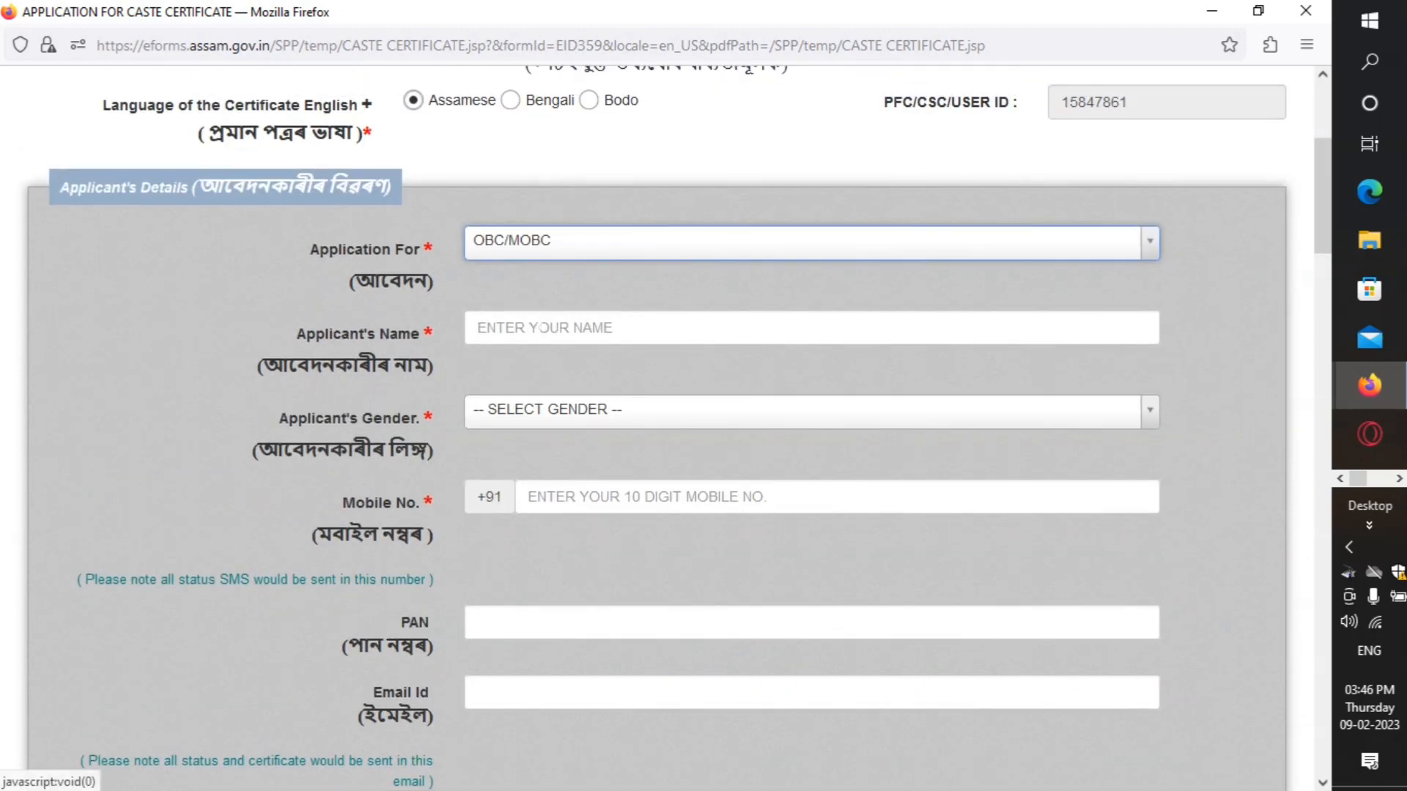
left_click(538, 334)
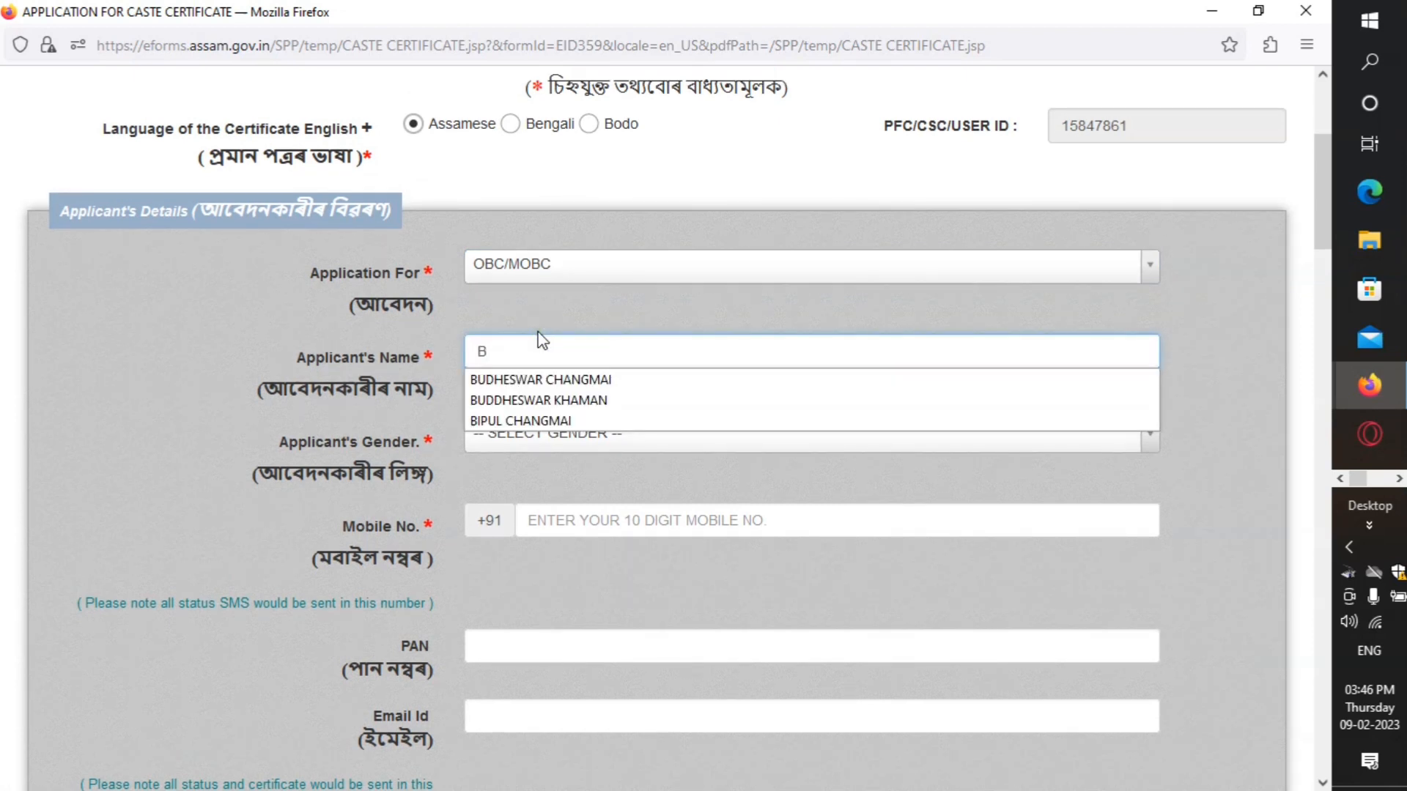
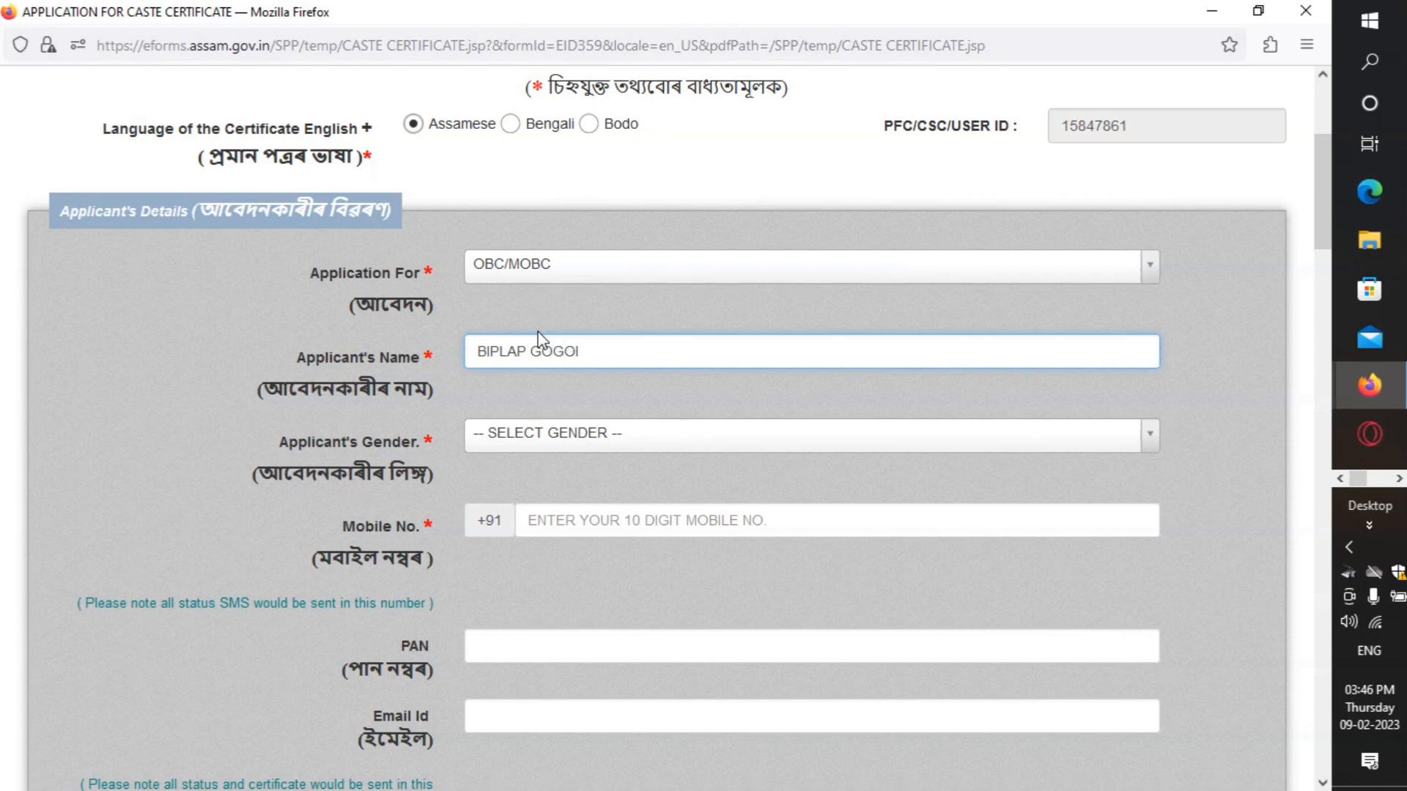
scroll(595, 337, "down", 3)
Step: Set the applicant's gender to Male and enter the applicant's mobile number
left_click(597, 224)
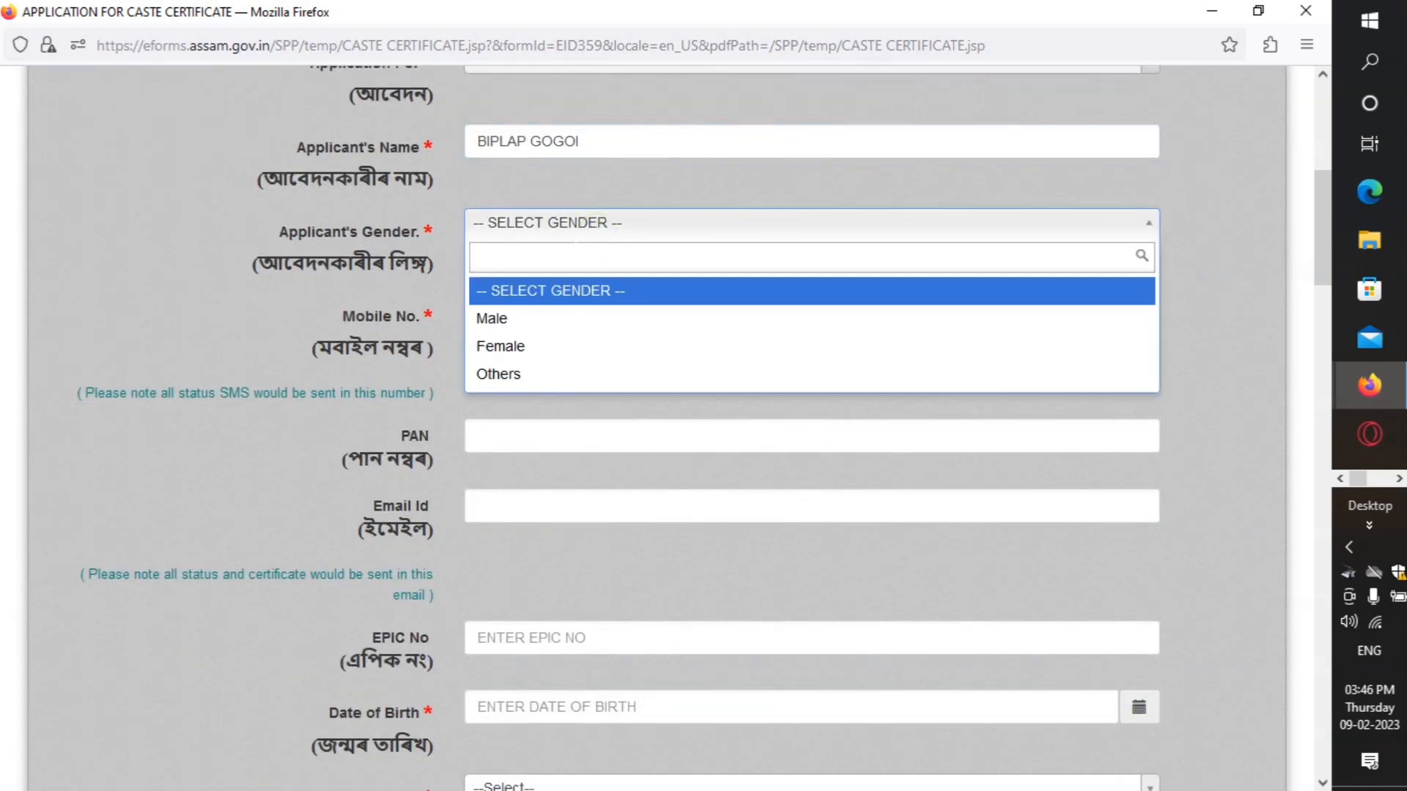
left_click(535, 320)
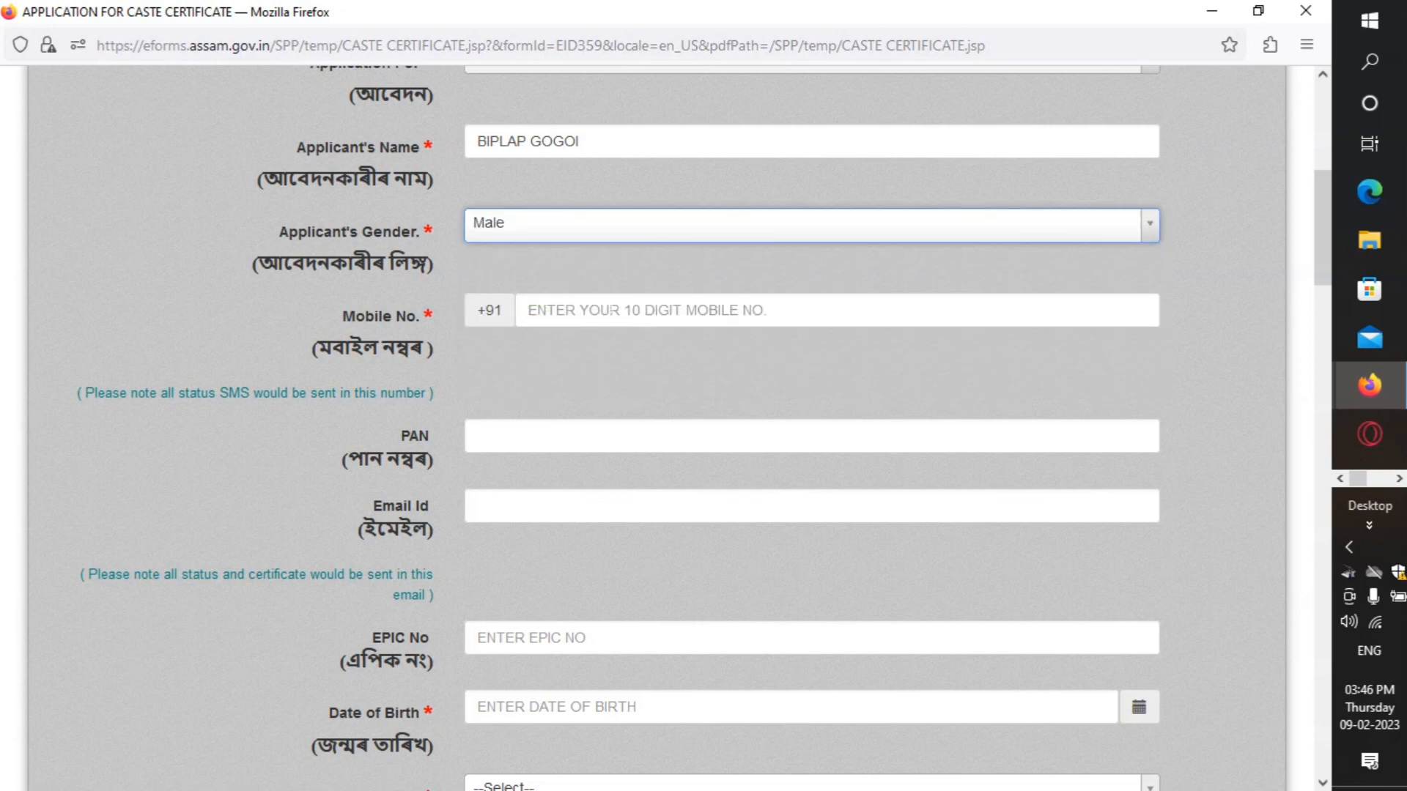
left_click(597, 310)
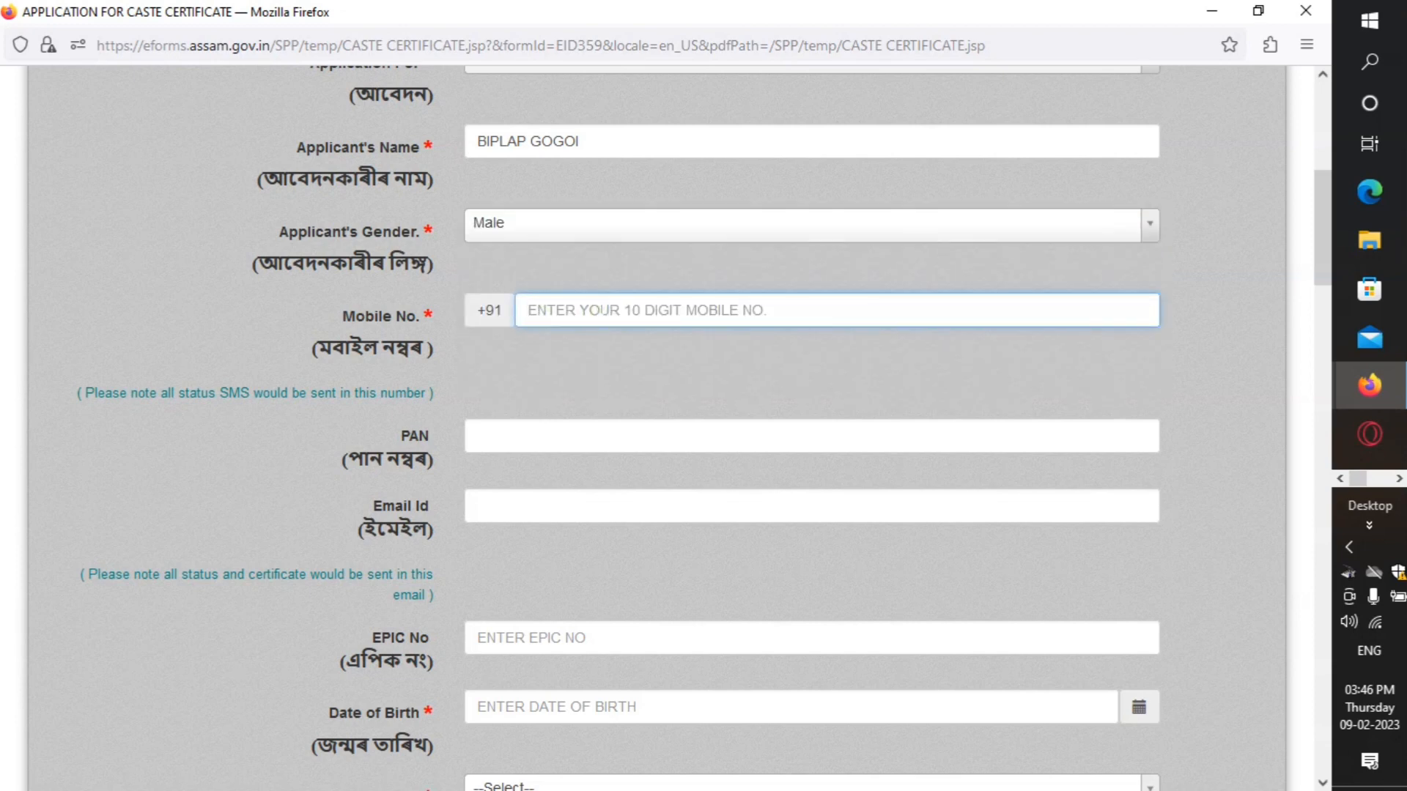
type("98")
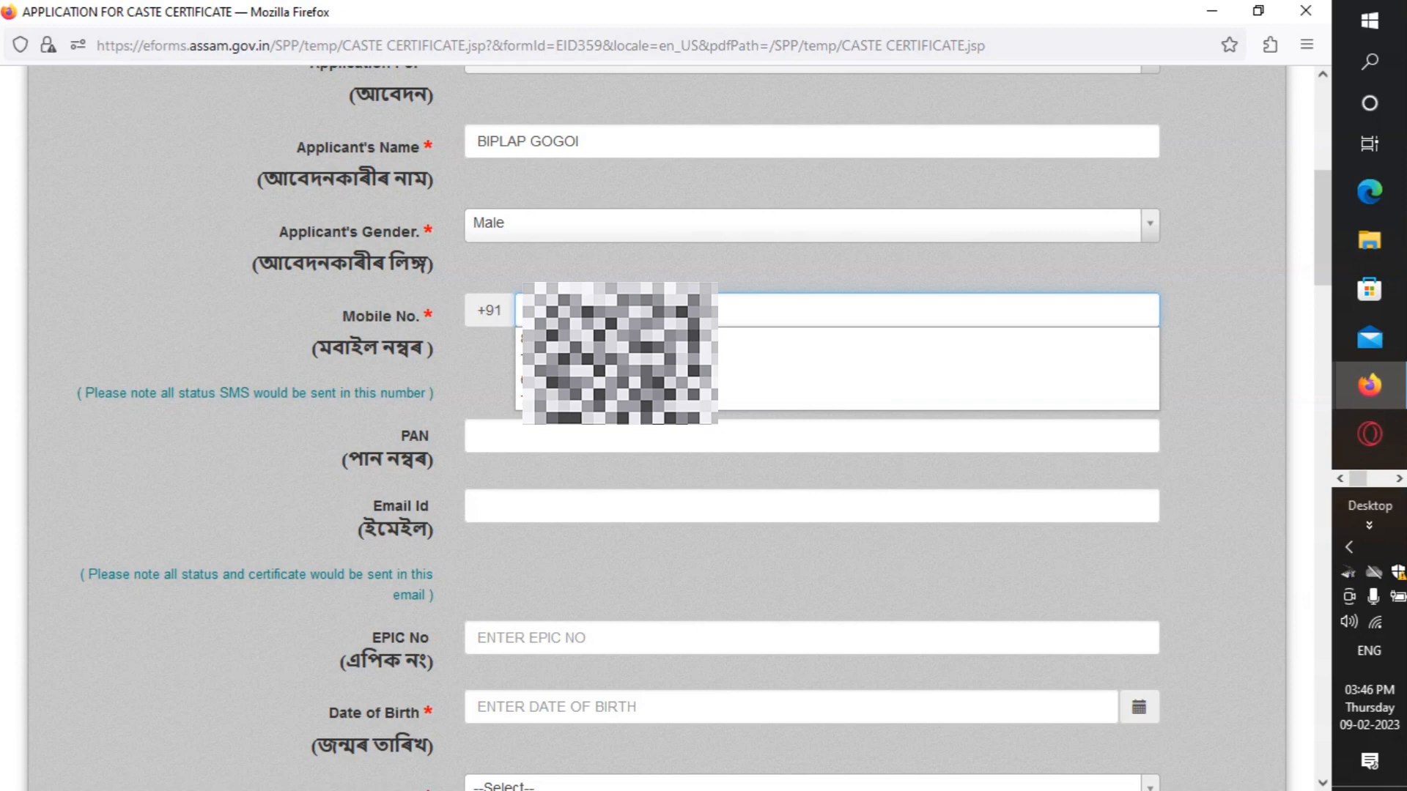
type("8")
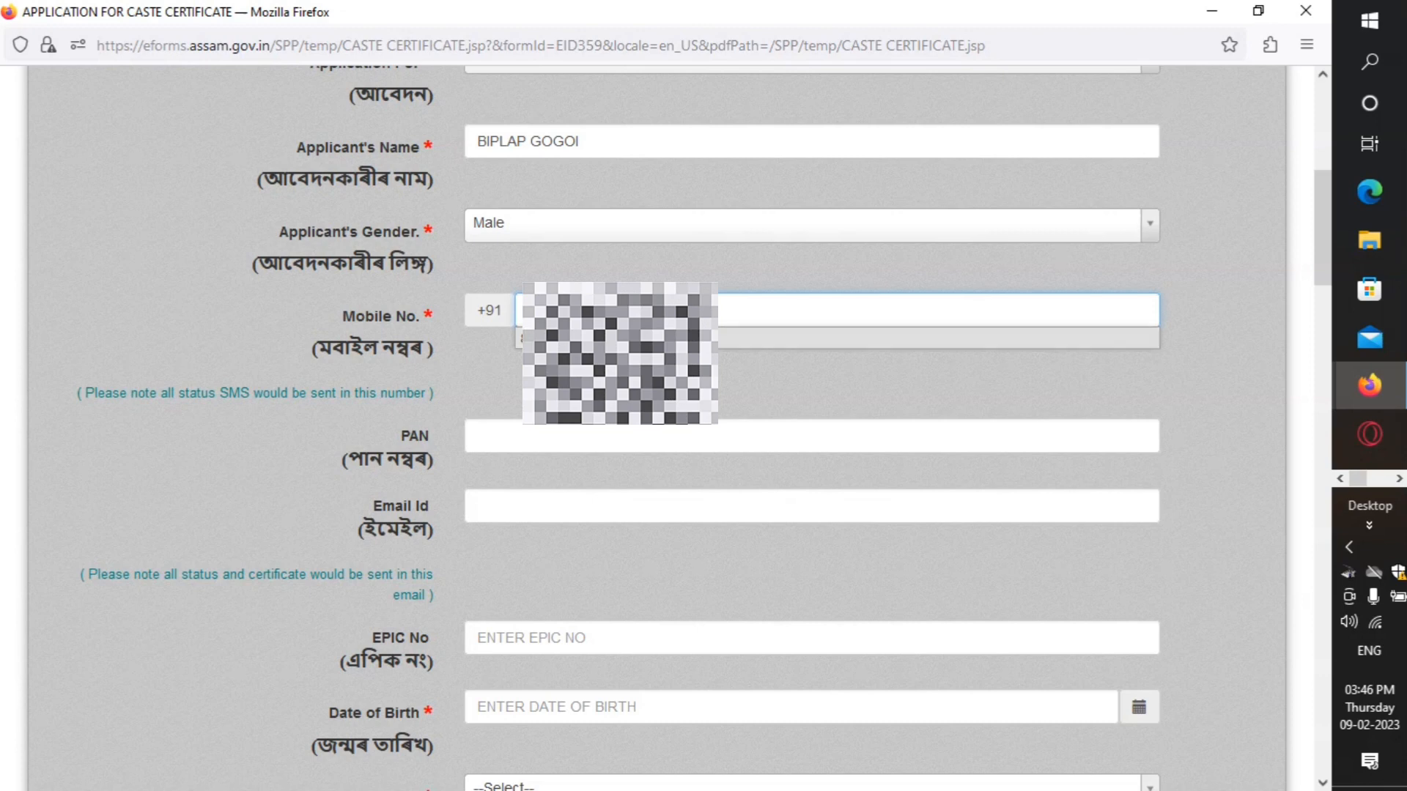
left_click(620, 338)
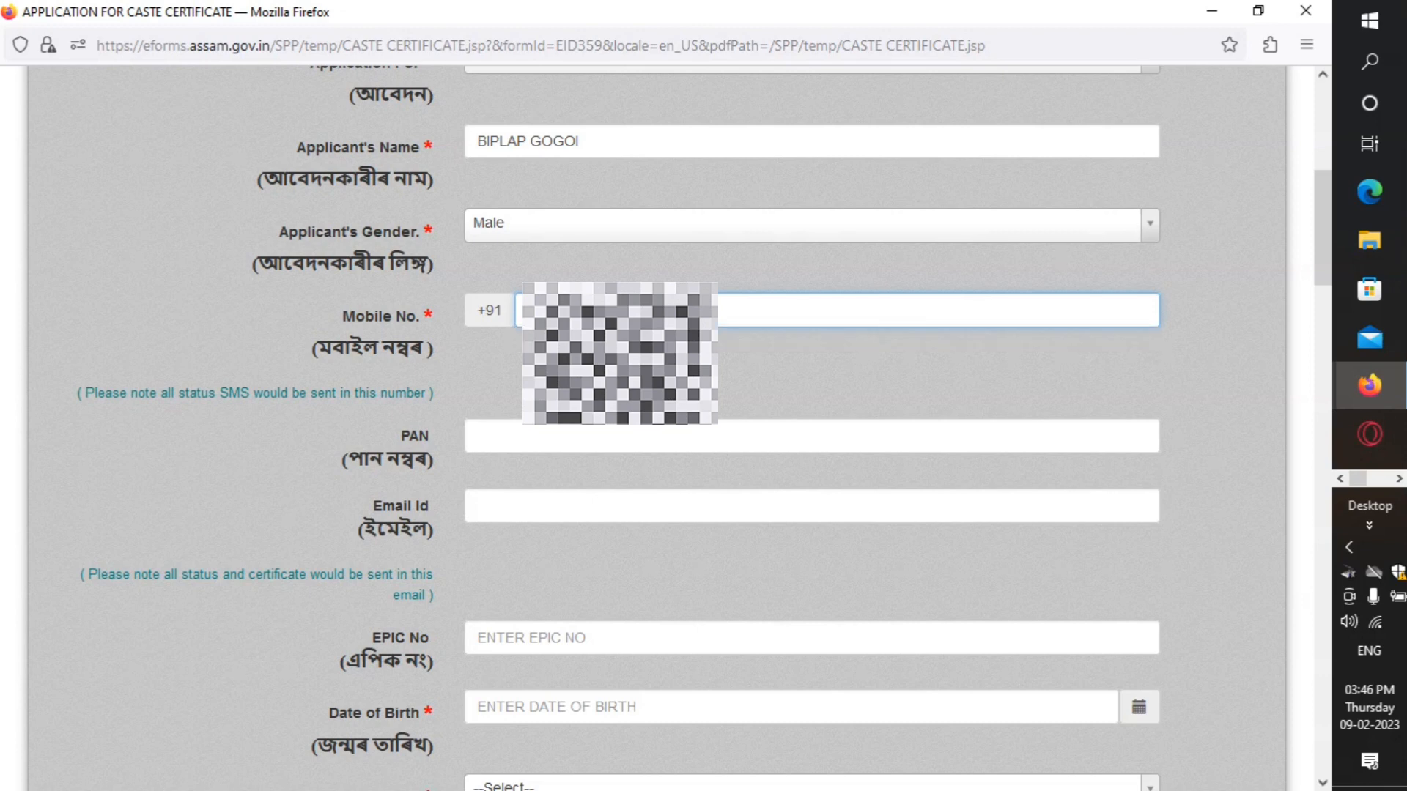
scroll(552, 383, "down", 1)
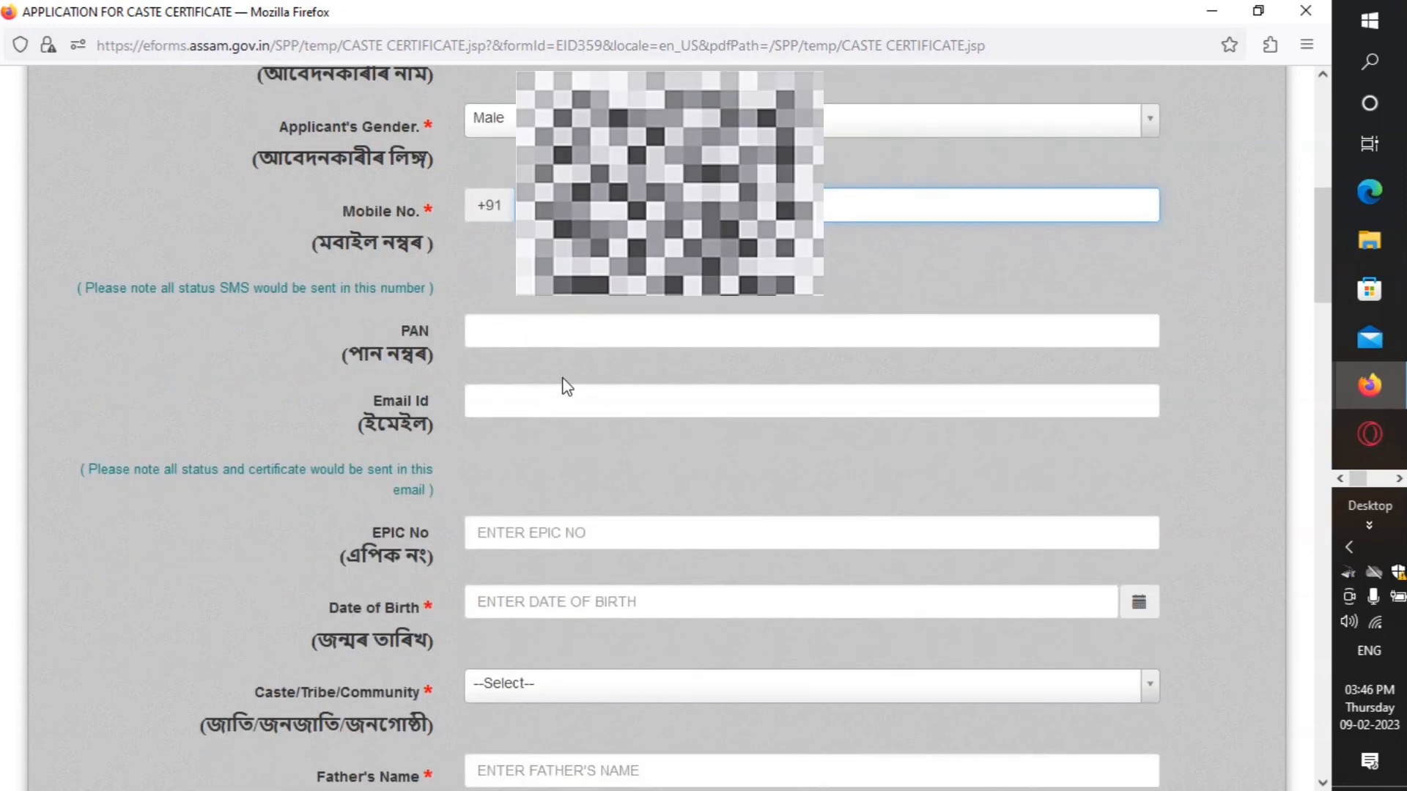
scroll(521, 393, "down", 3)
Step: Pick 21 FEB 2007 as the date of birth using the calendar's decade, year and month views
left_click(571, 402)
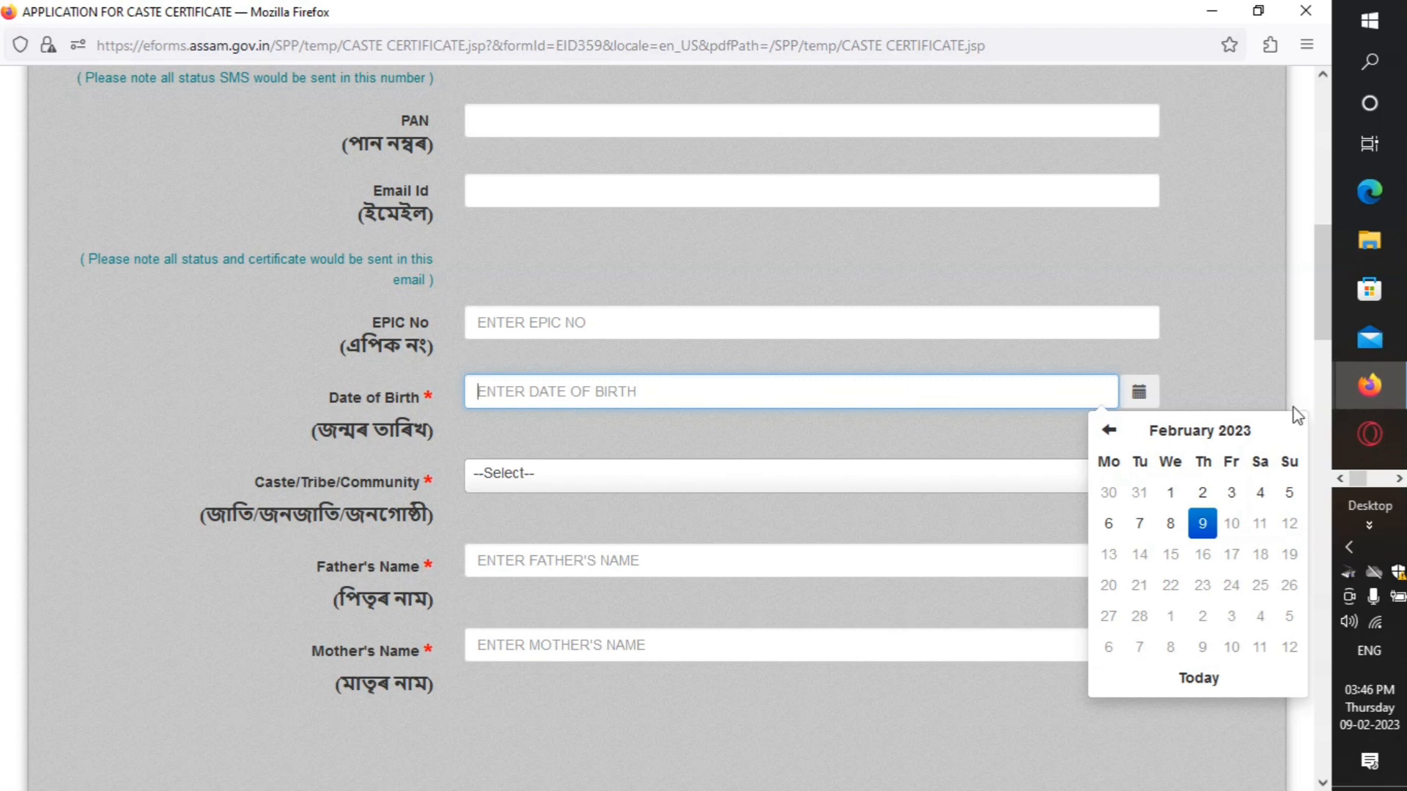
left_click(1255, 438)
double_click(1106, 430)
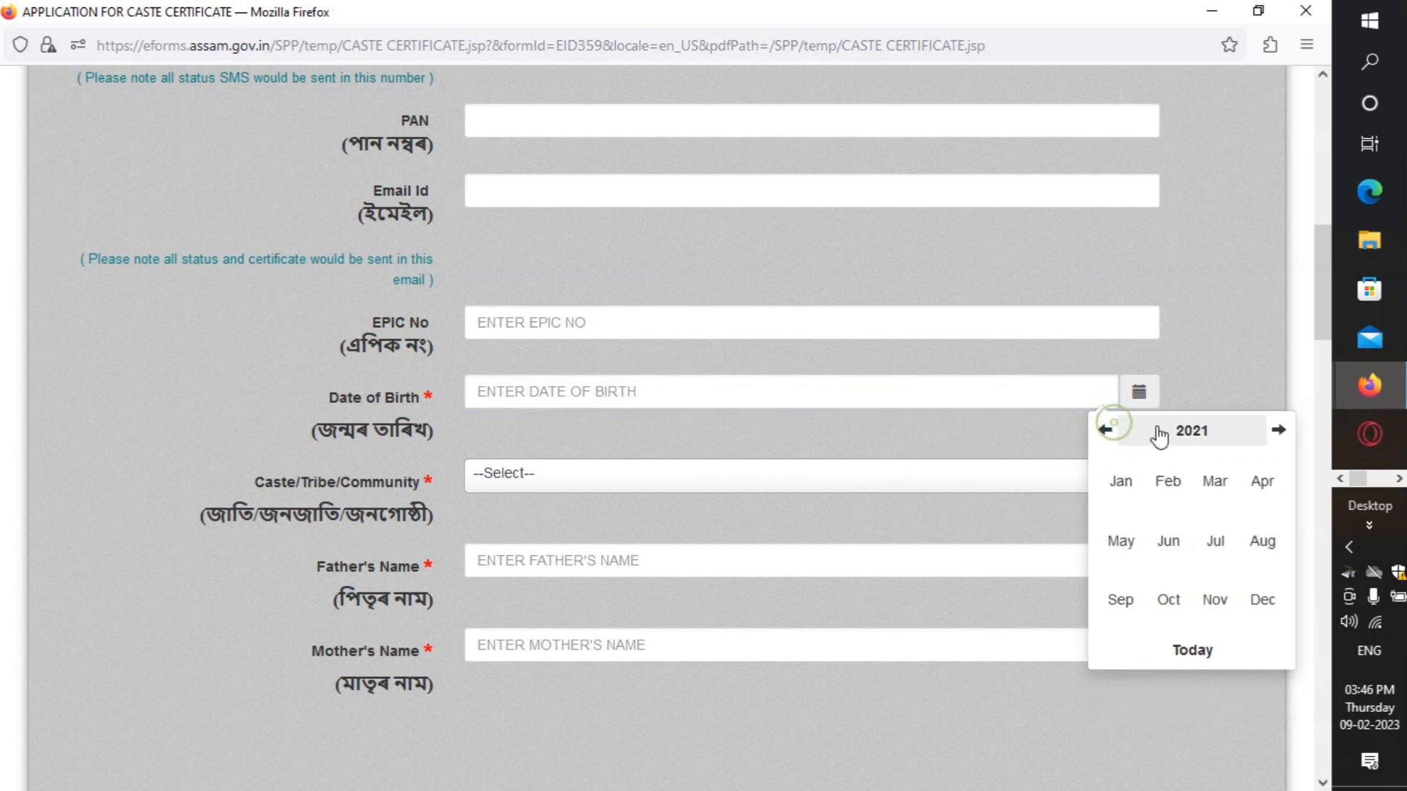
left_click(1181, 432)
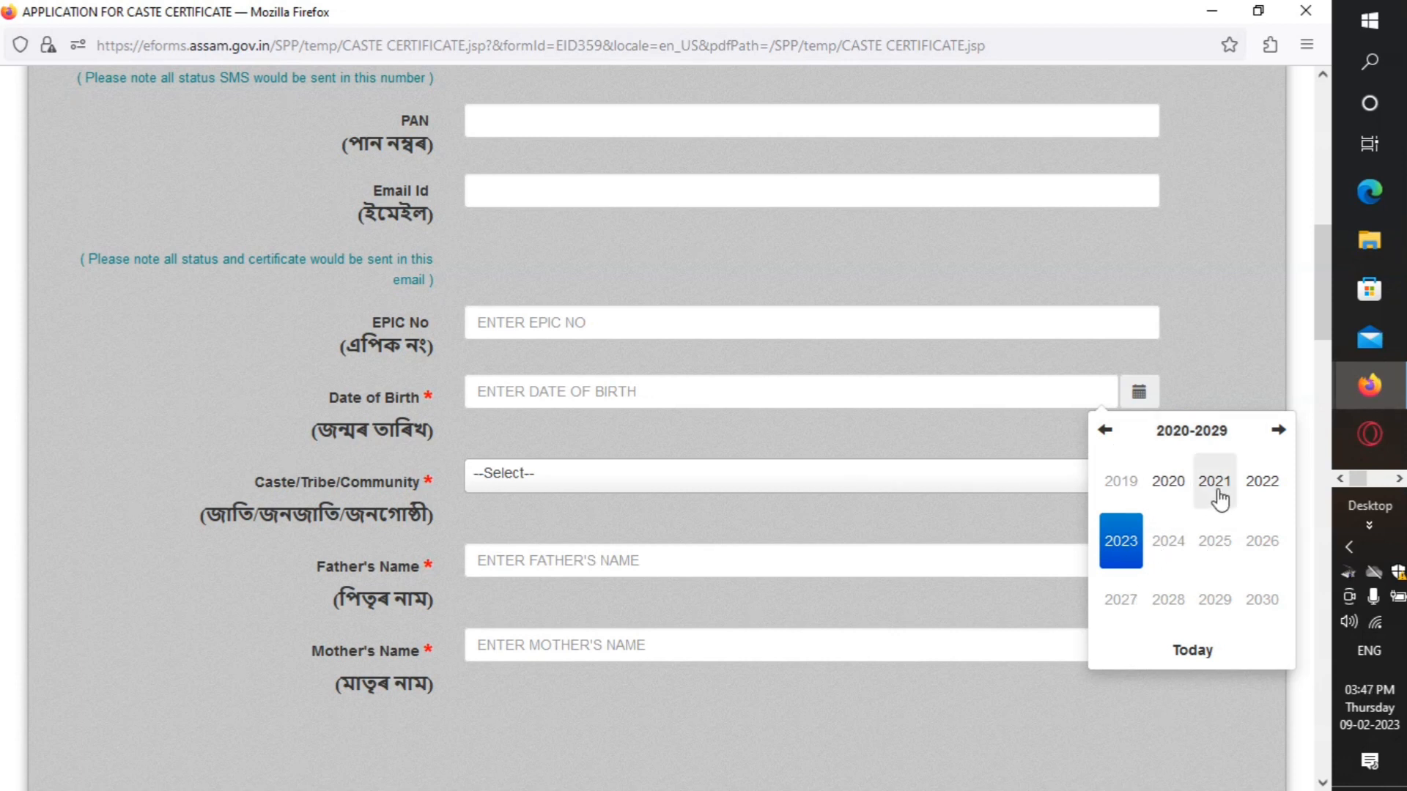
left_click(1107, 432)
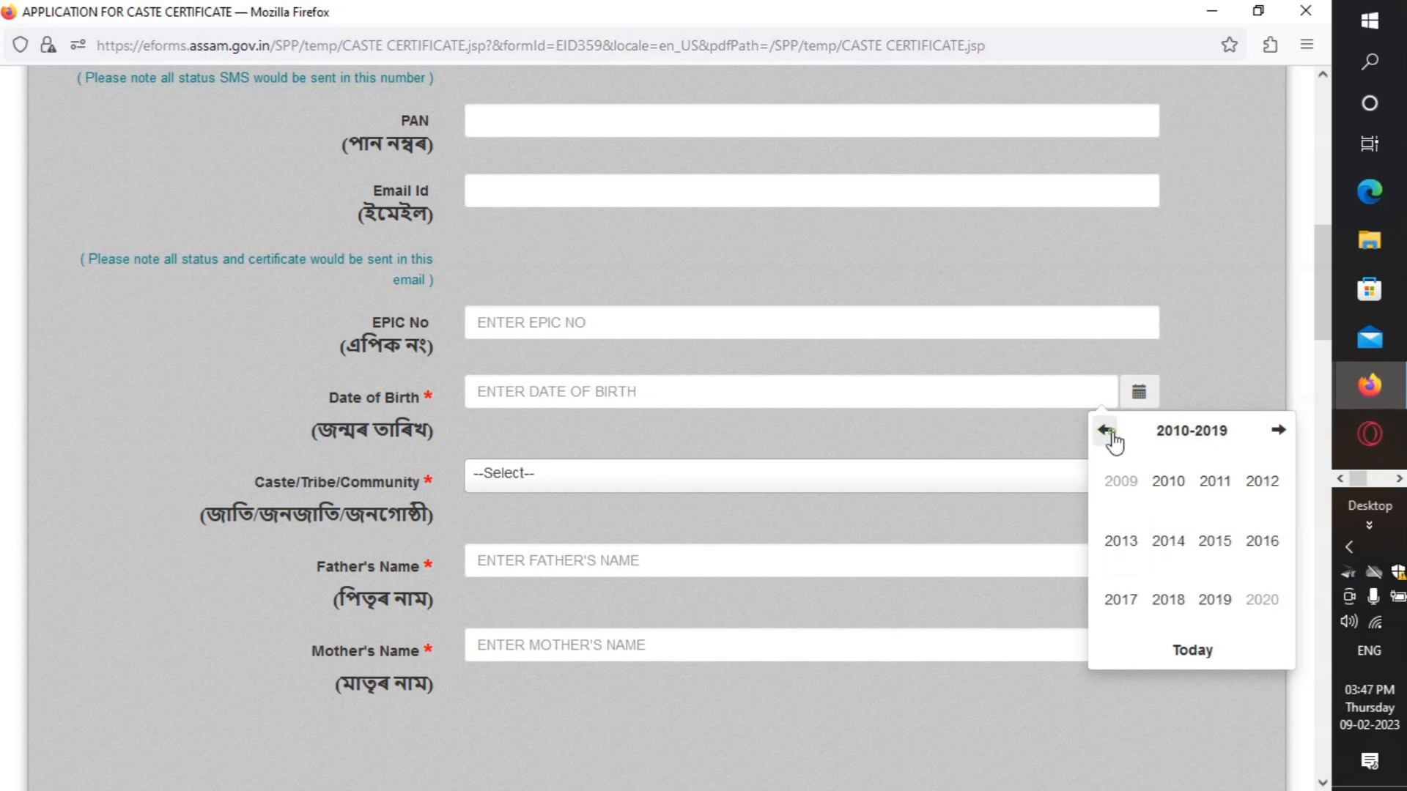
left_click(1107, 431)
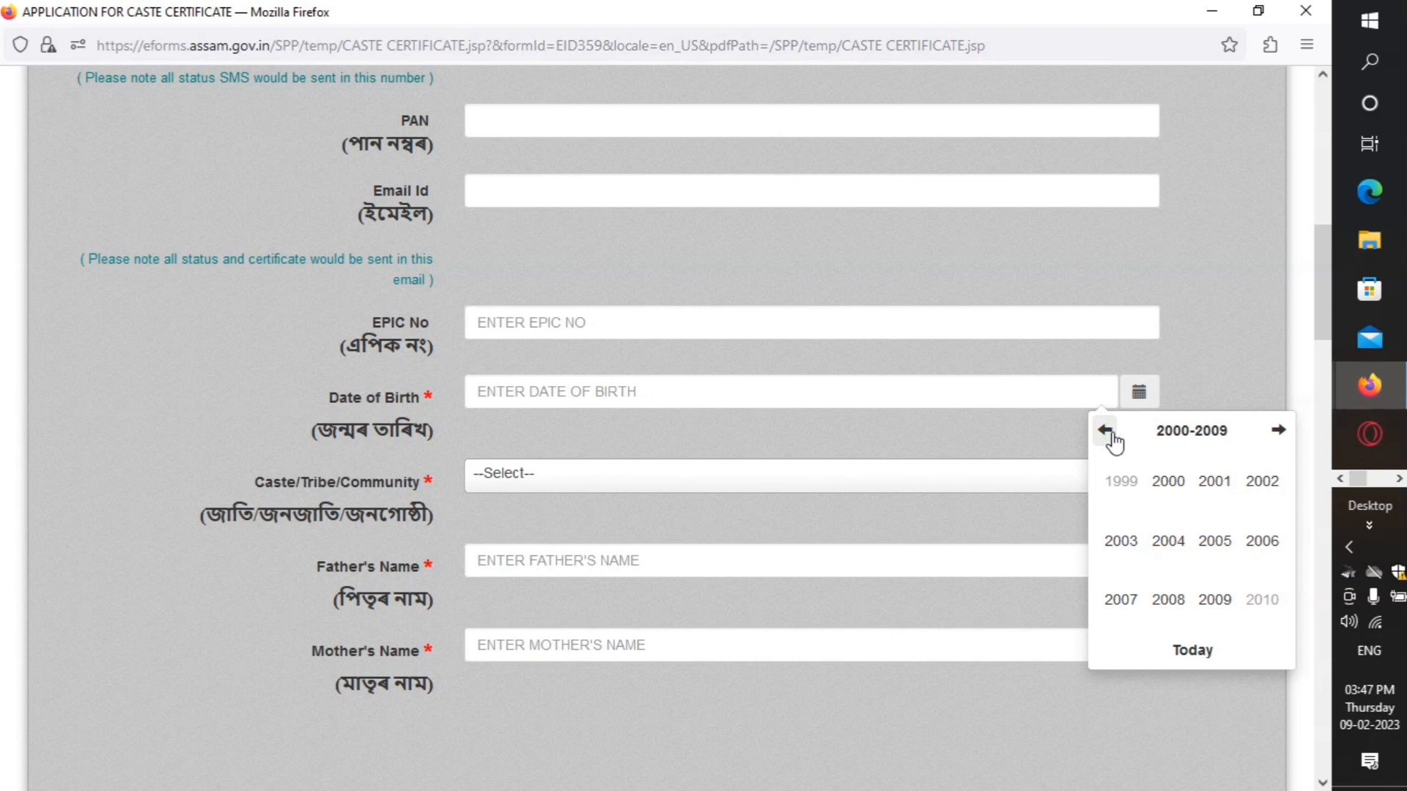
left_click(1122, 600)
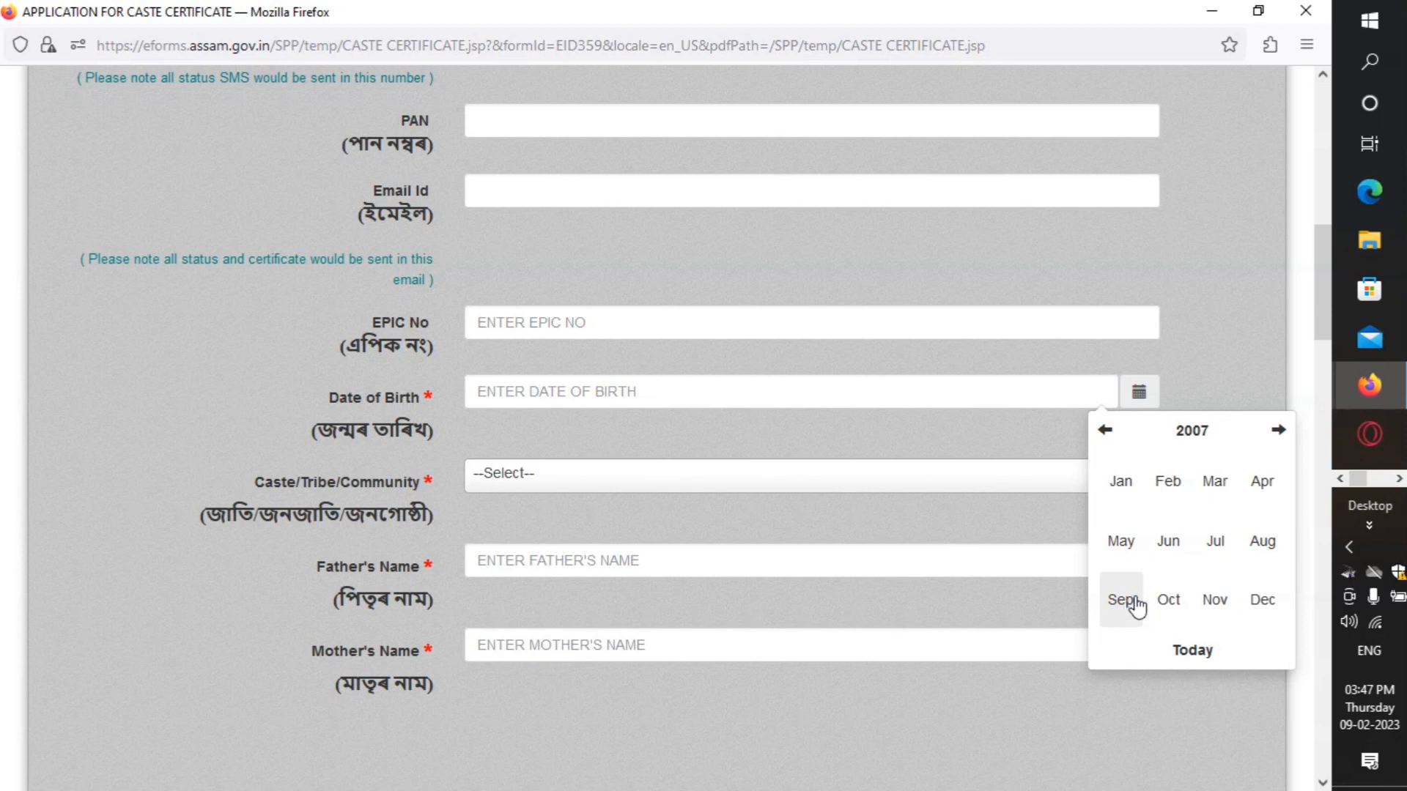
left_click(1165, 490)
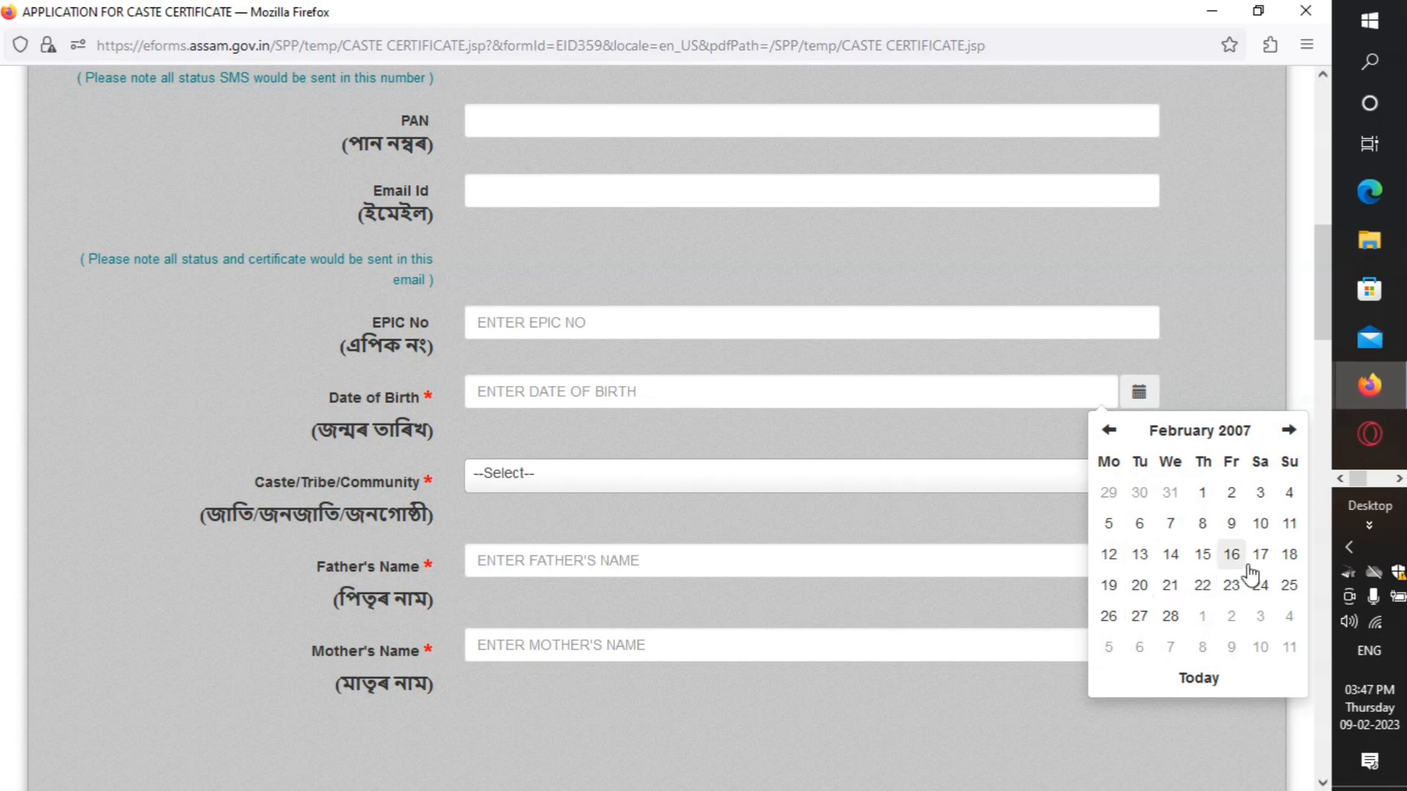
left_click(1172, 587)
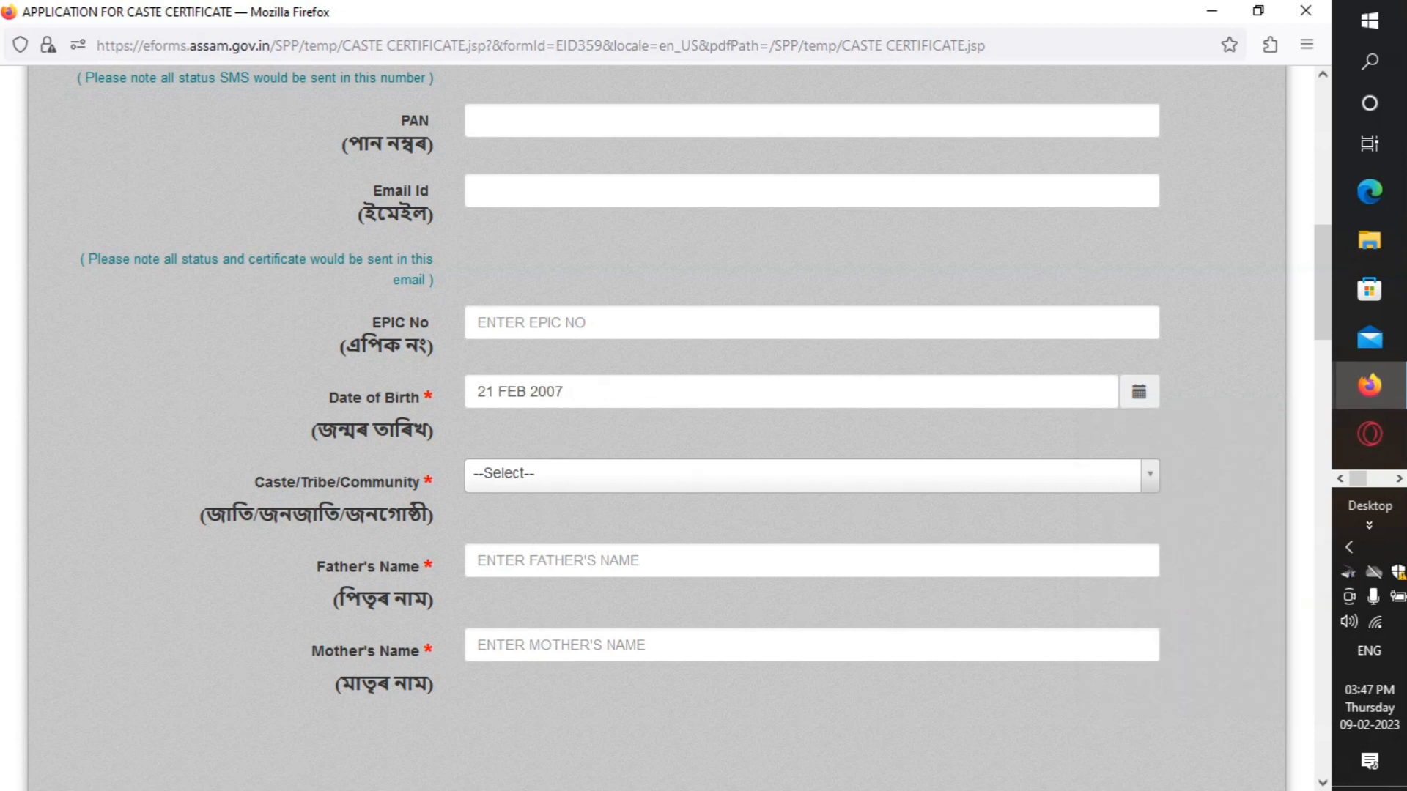
scroll(645, 416, "down", 3)
left_click(607, 271)
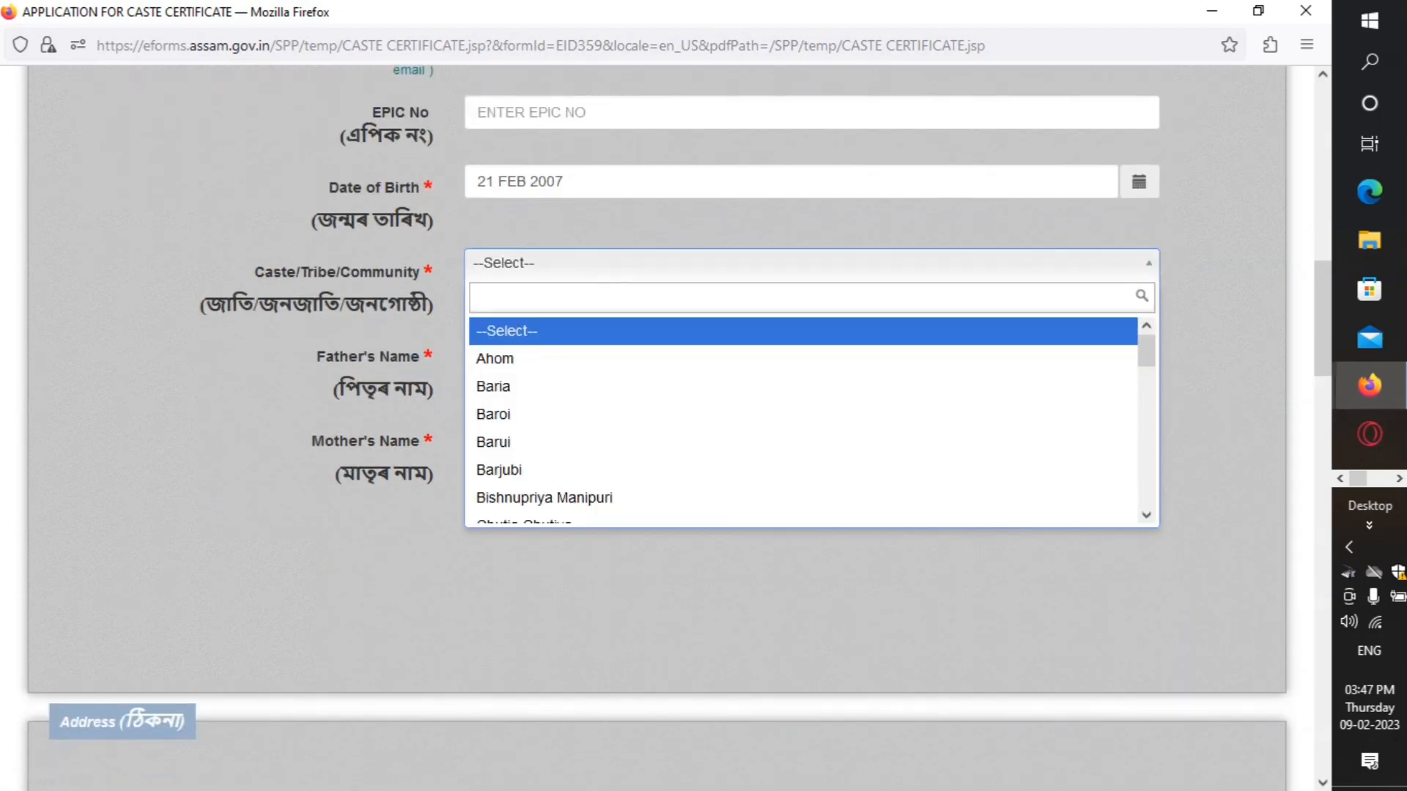
Step: Select Ahom as the caste/community and enter the father's and mother's names
left_click(511, 370)
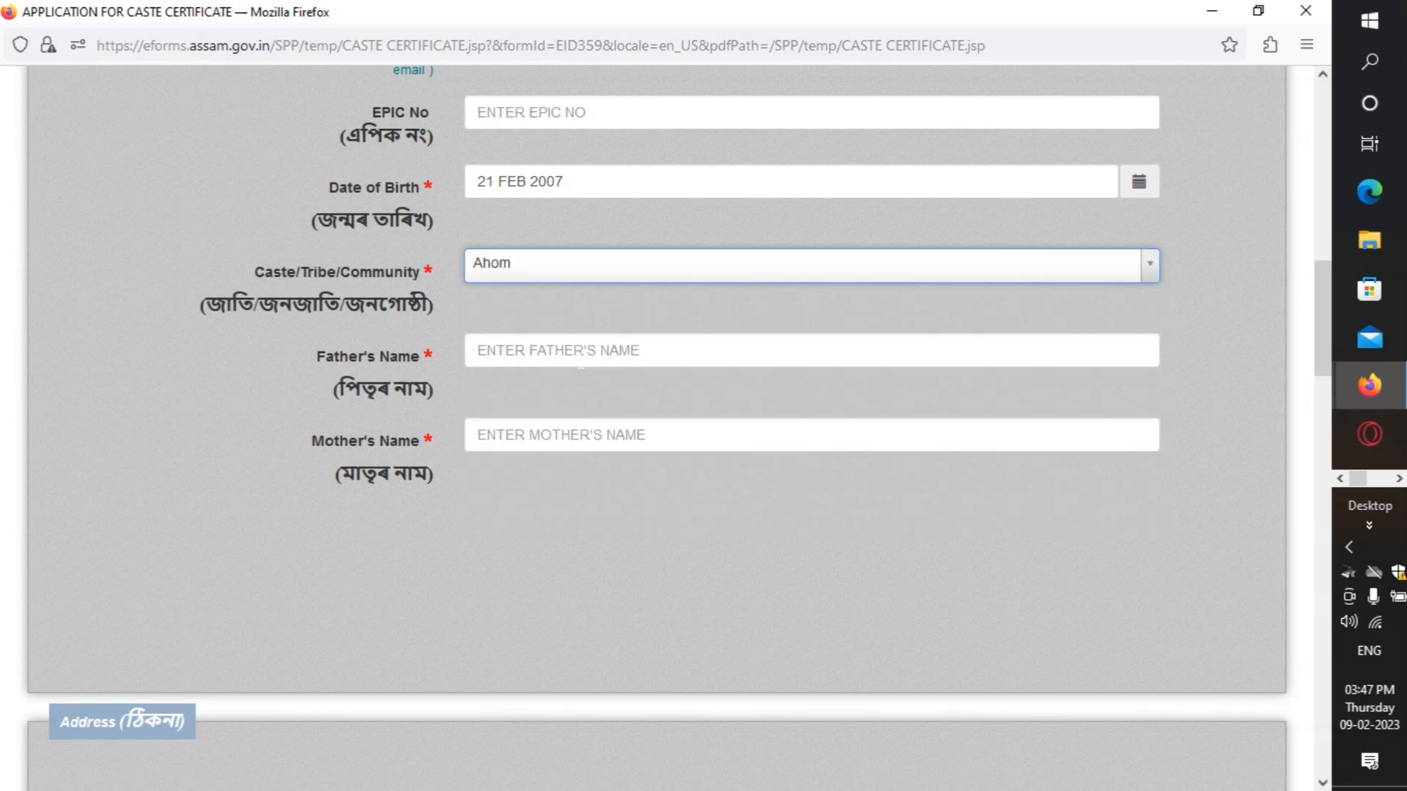
left_click(581, 352)
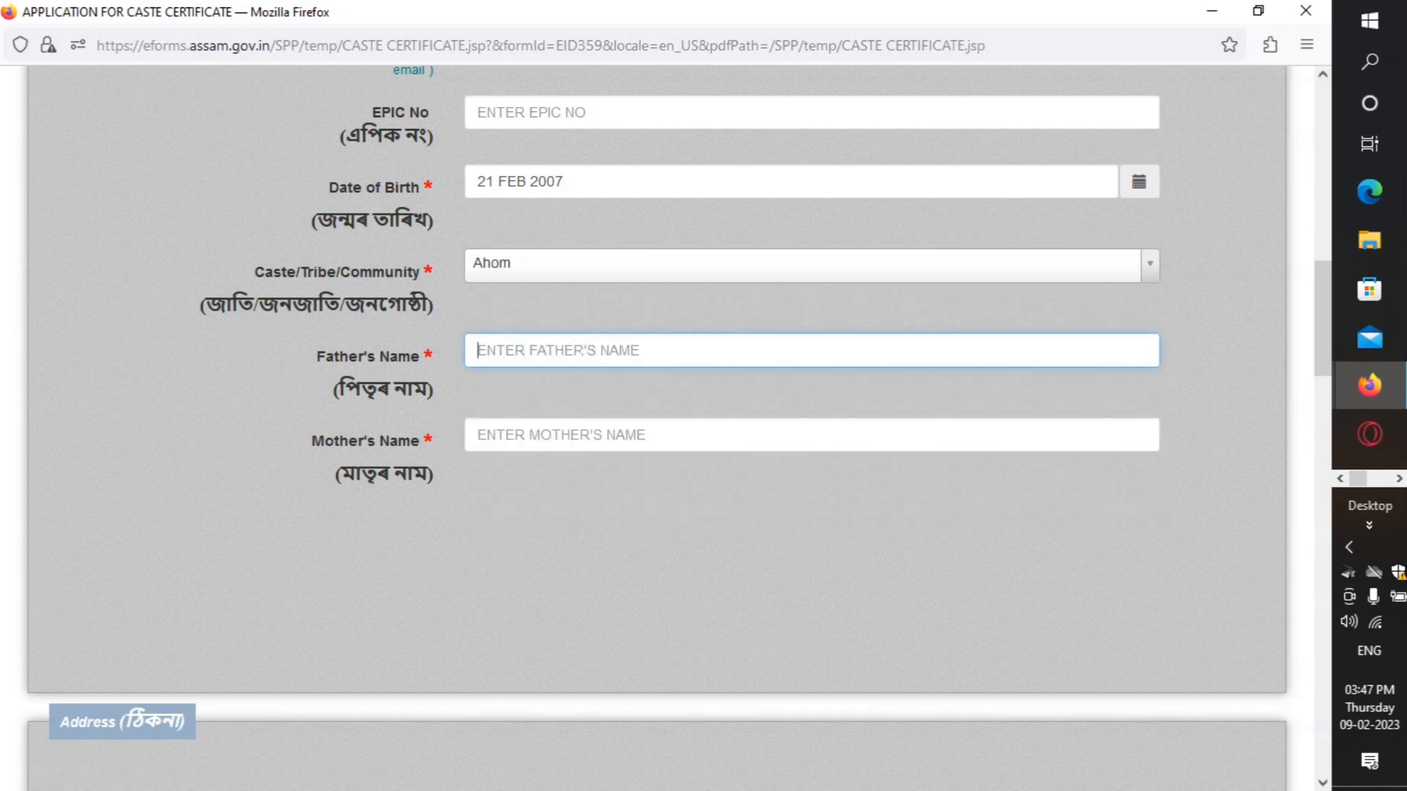
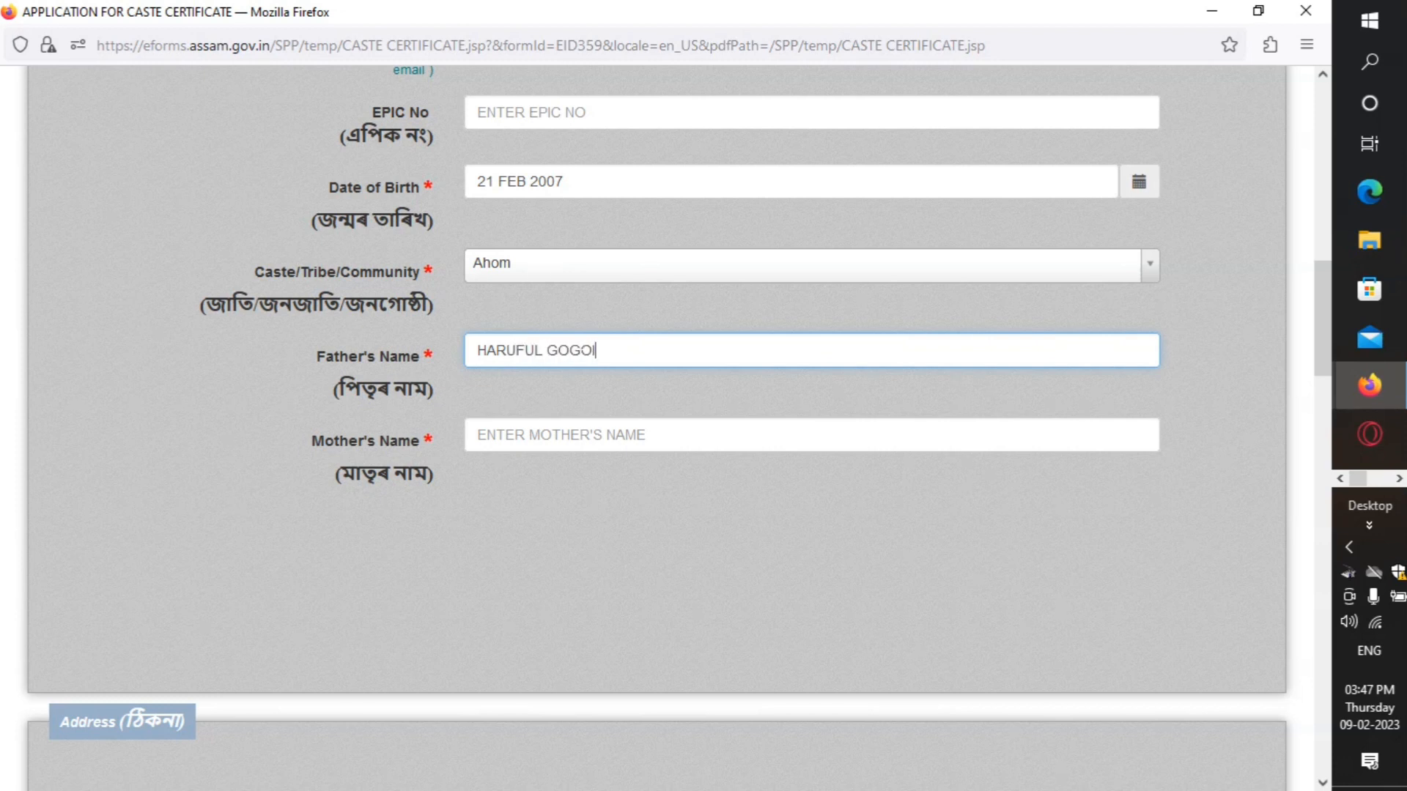
left_click(581, 437)
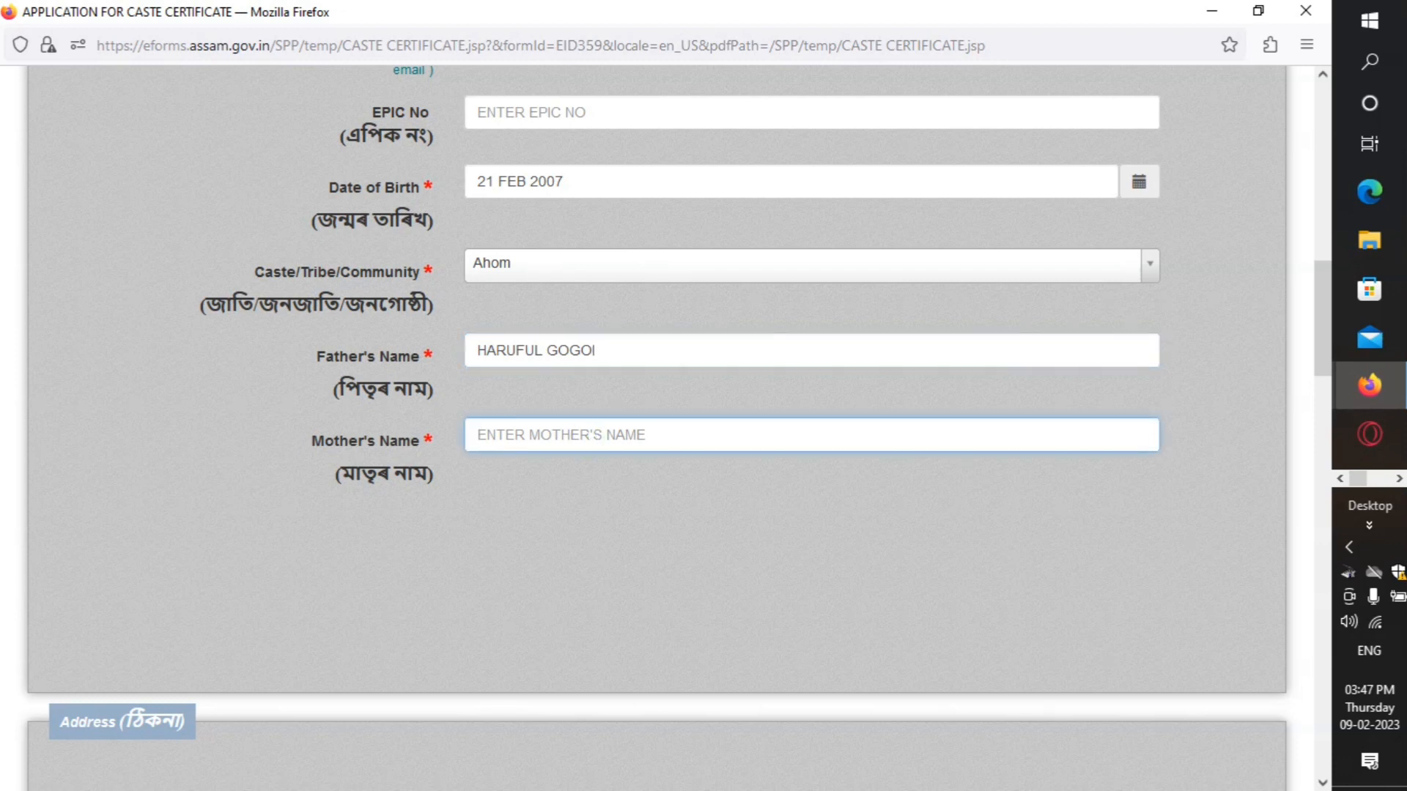
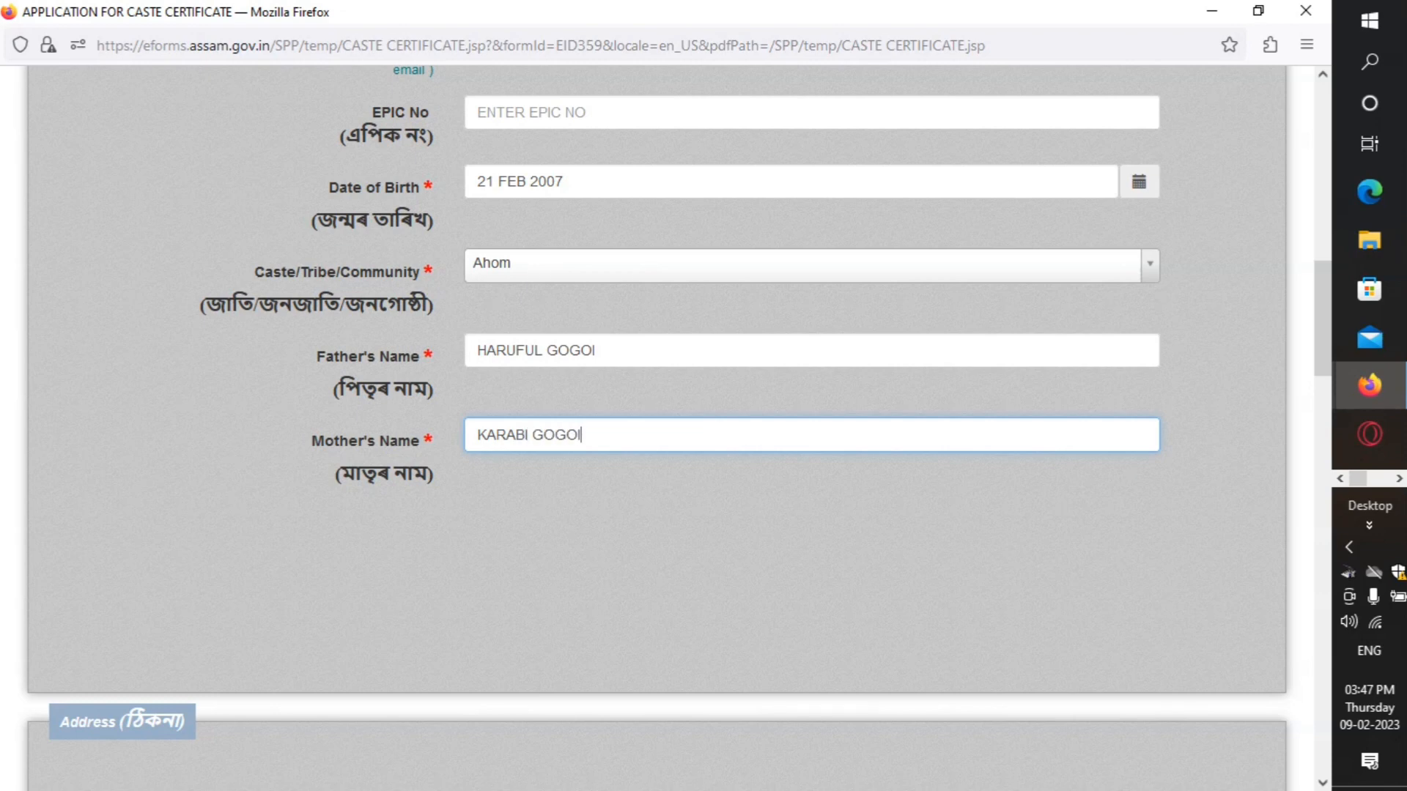
scroll(597, 402, "down", 8)
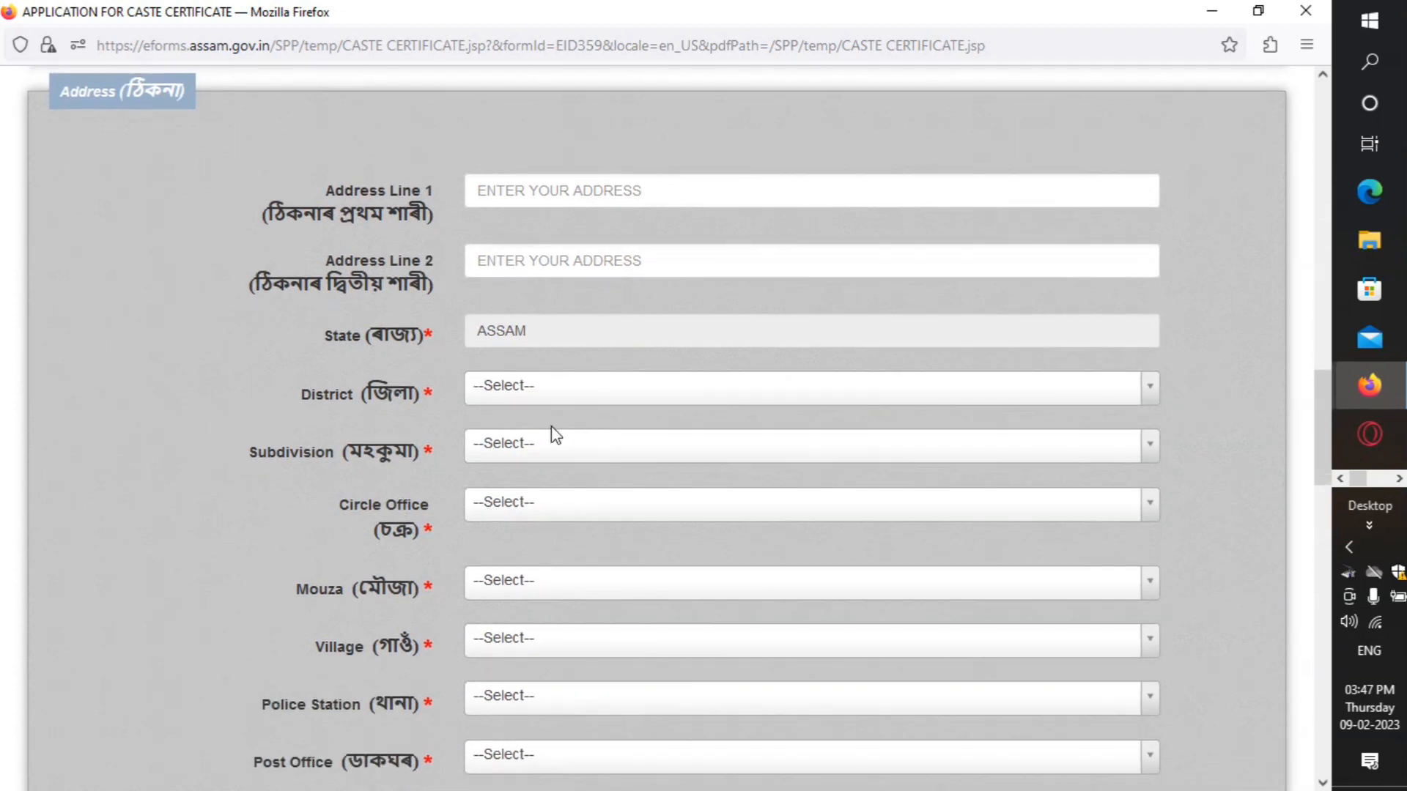
Step: Set the address district to Dibrugarh and the subdivision to Dibrugarh(sadar)
left_click(562, 396)
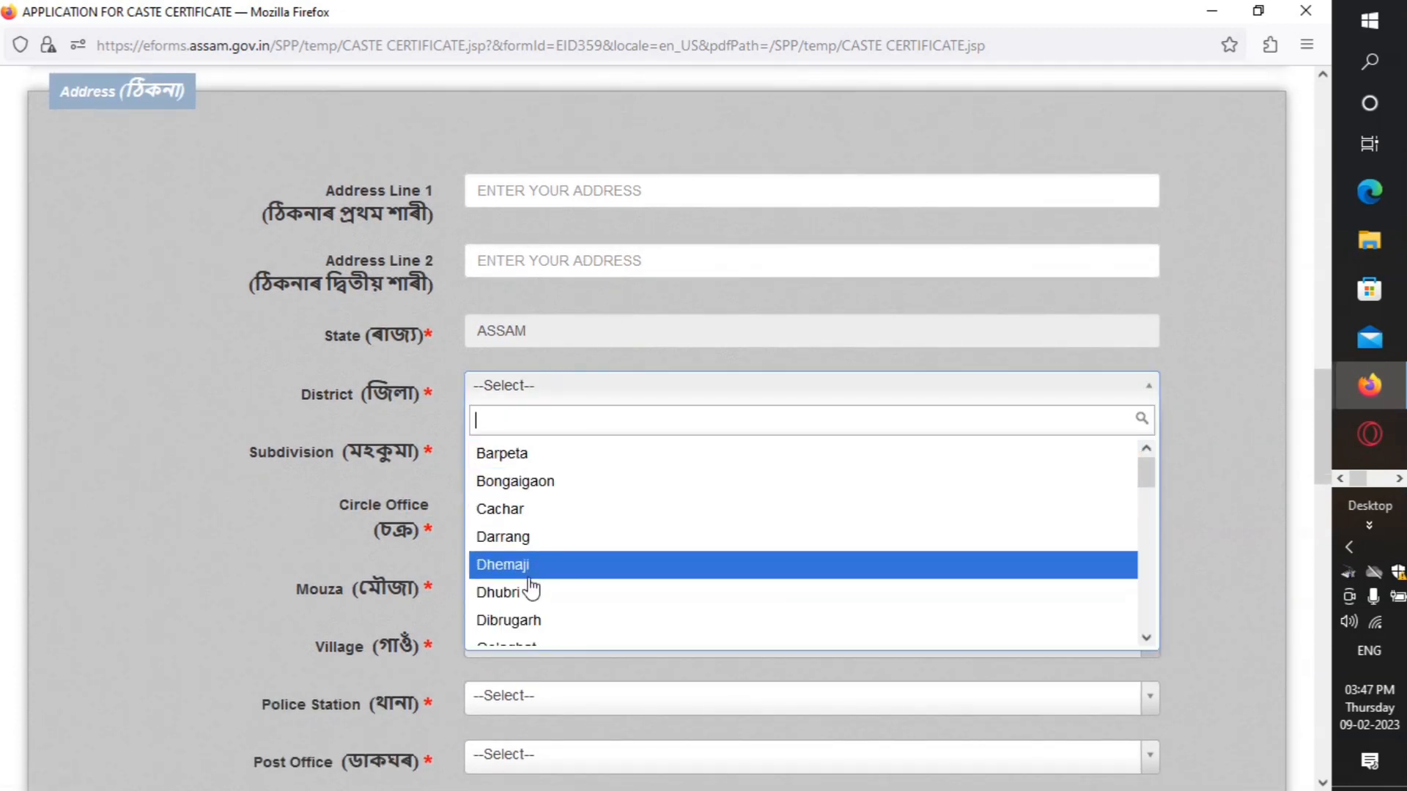
left_click(529, 620)
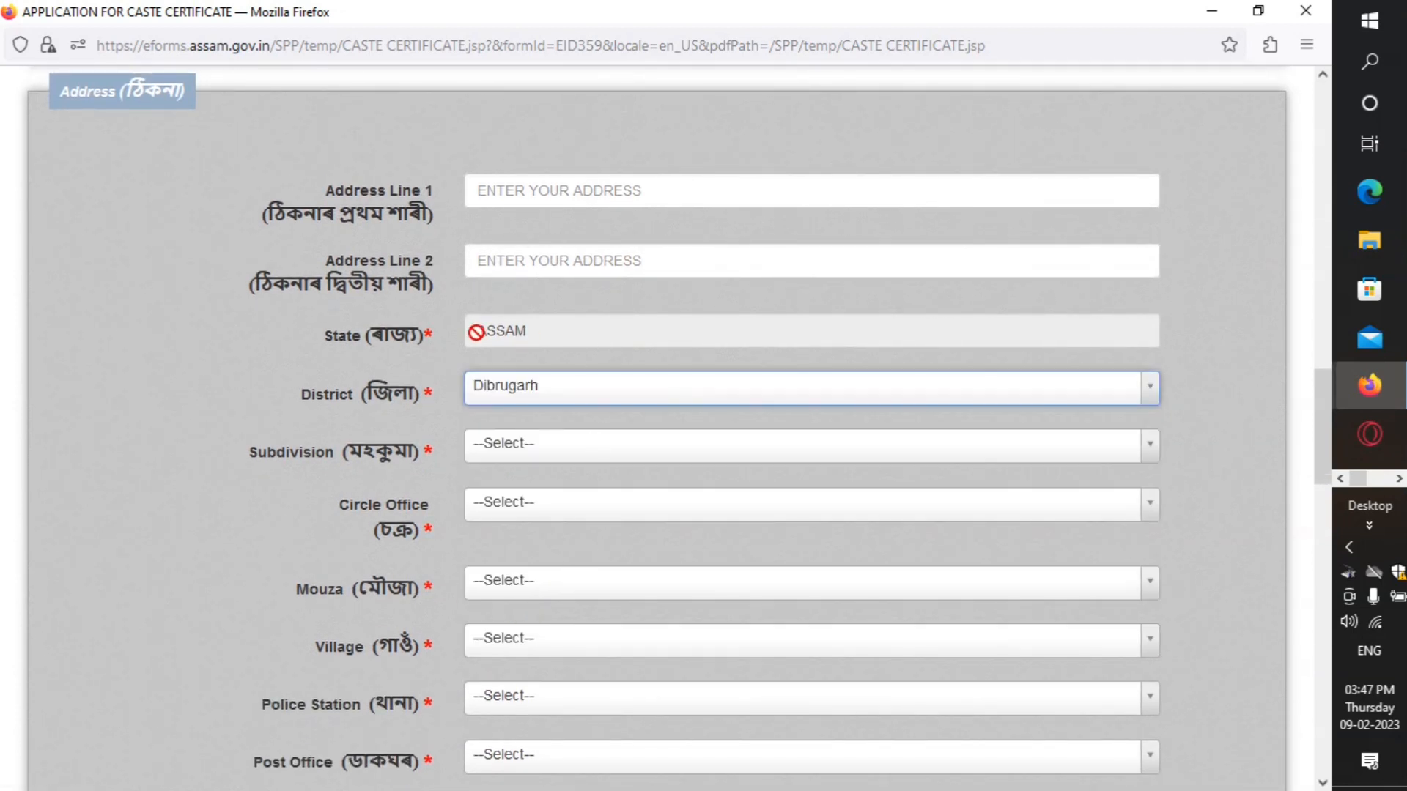
scroll(586, 388, "down", 1)
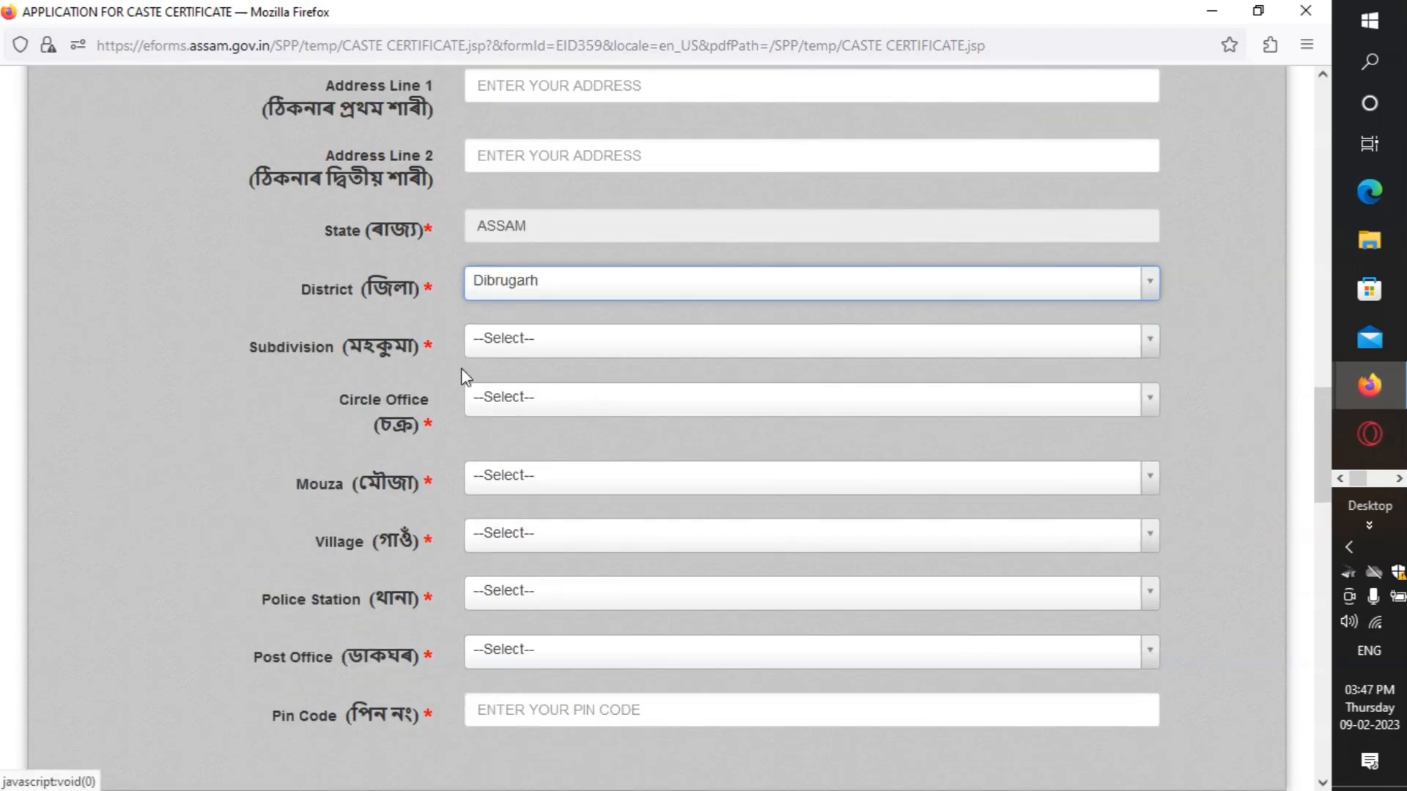
left_click(550, 339)
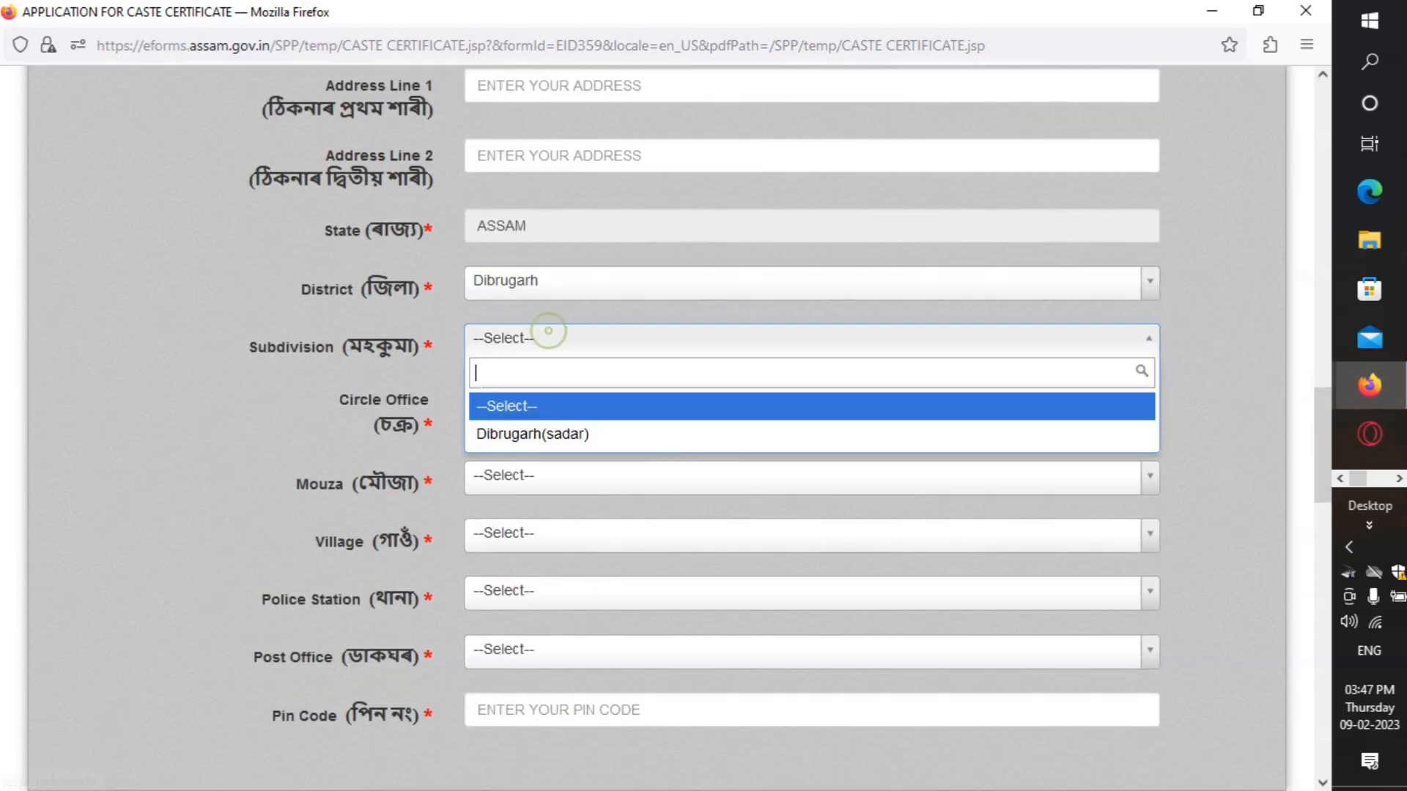
left_click(564, 438)
Step: Choose Moran as the circle office once its list finishes loading
left_click(568, 400)
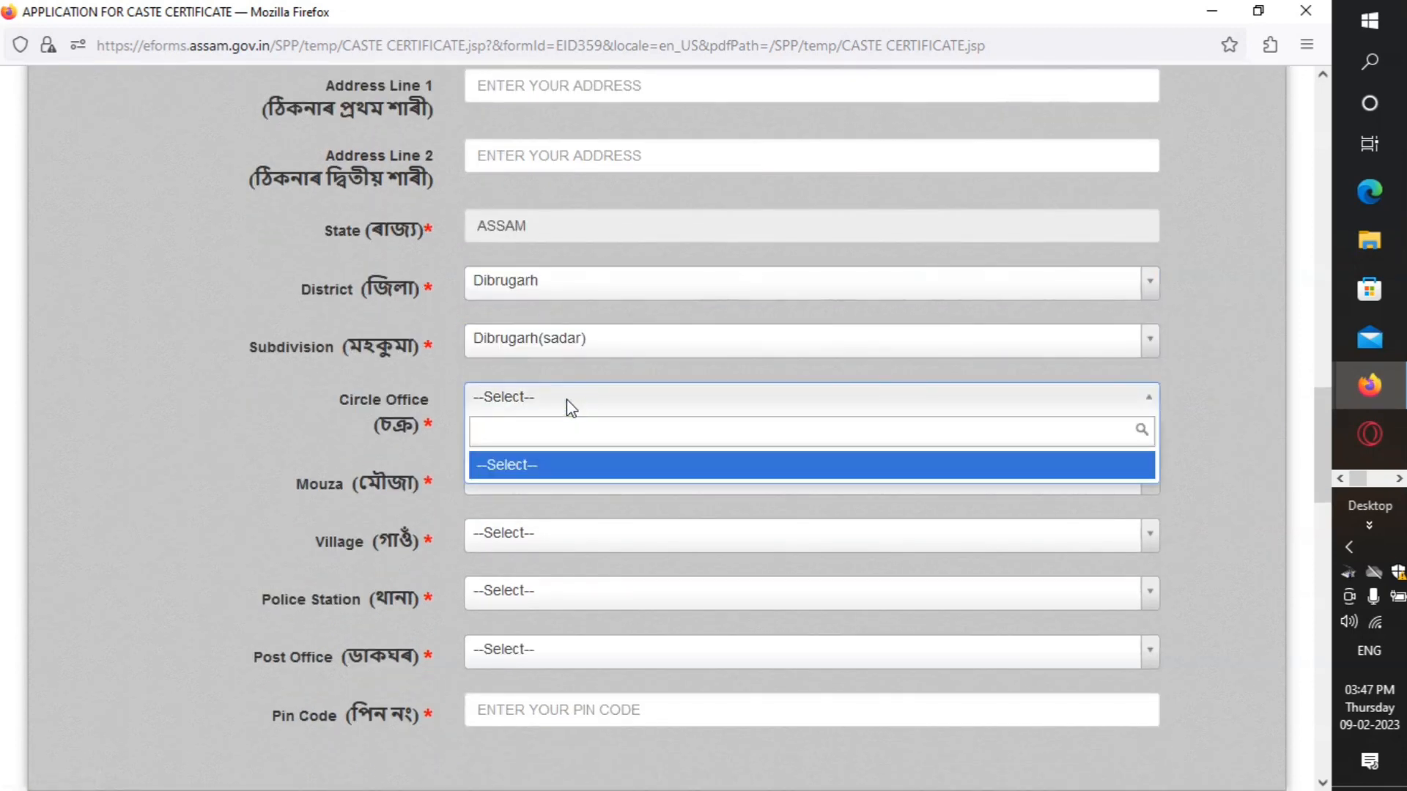
left_click(566, 399)
left_click(566, 398)
left_click(566, 398)
left_click(566, 398)
left_click(566, 399)
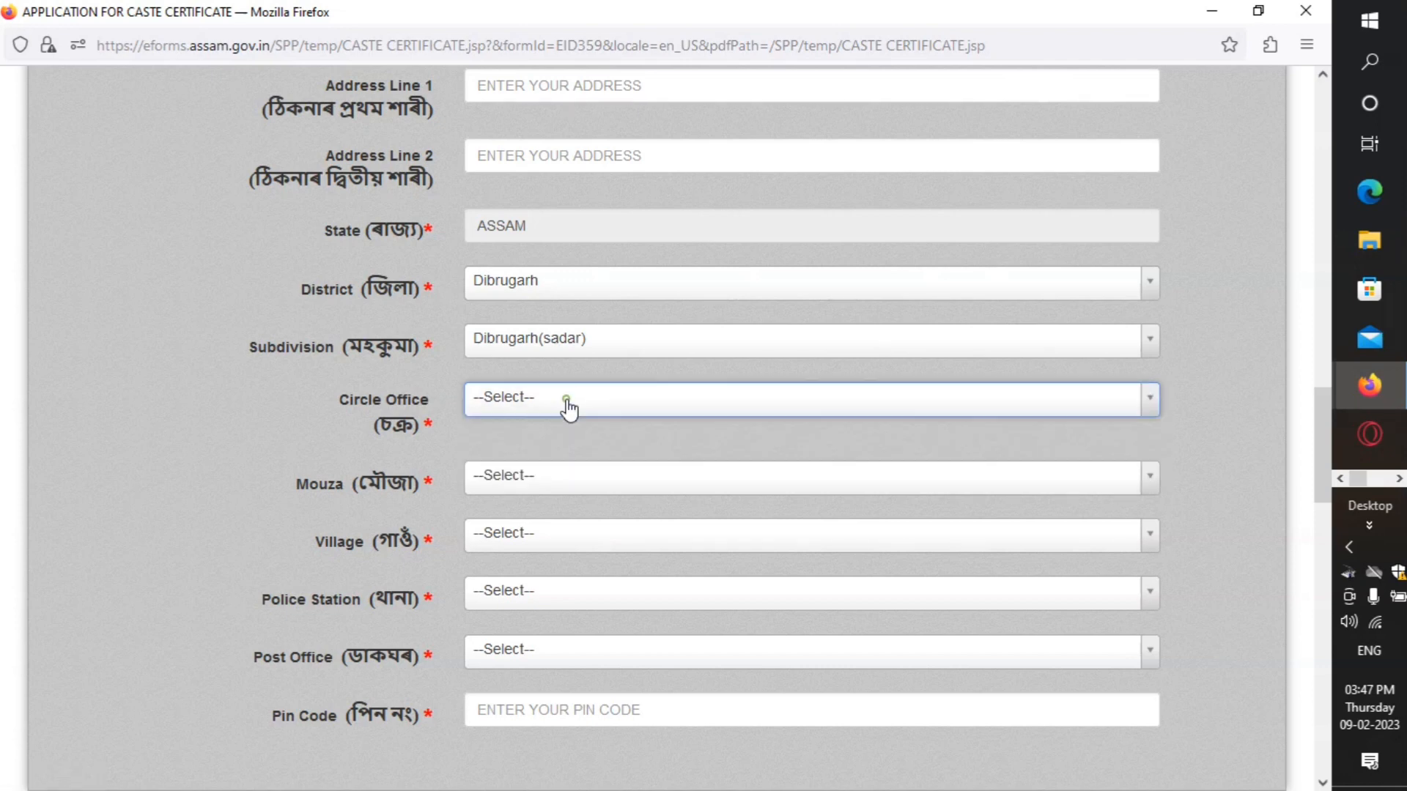
left_click(566, 398)
left_click(566, 399)
left_click(566, 399)
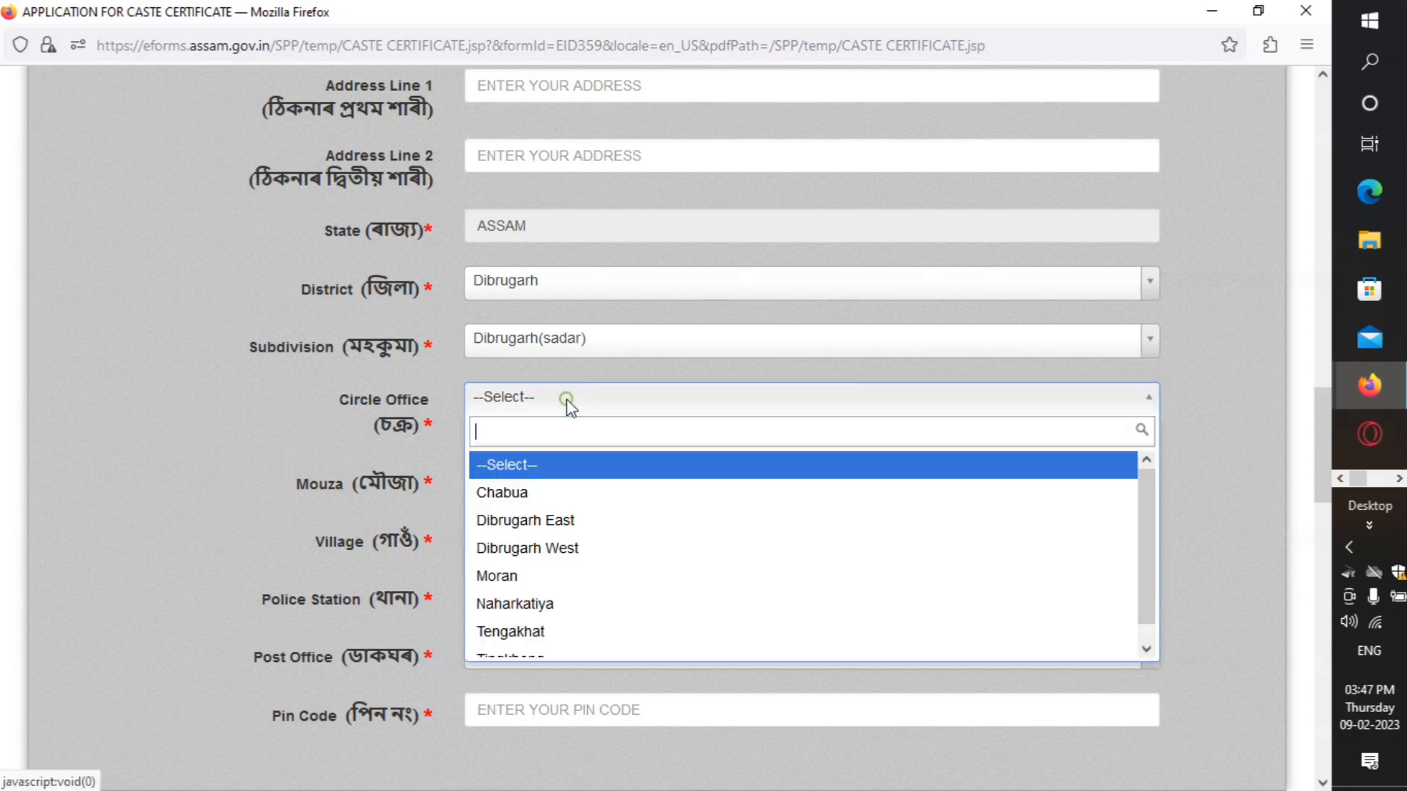
scroll(679, 320, "down", 3)
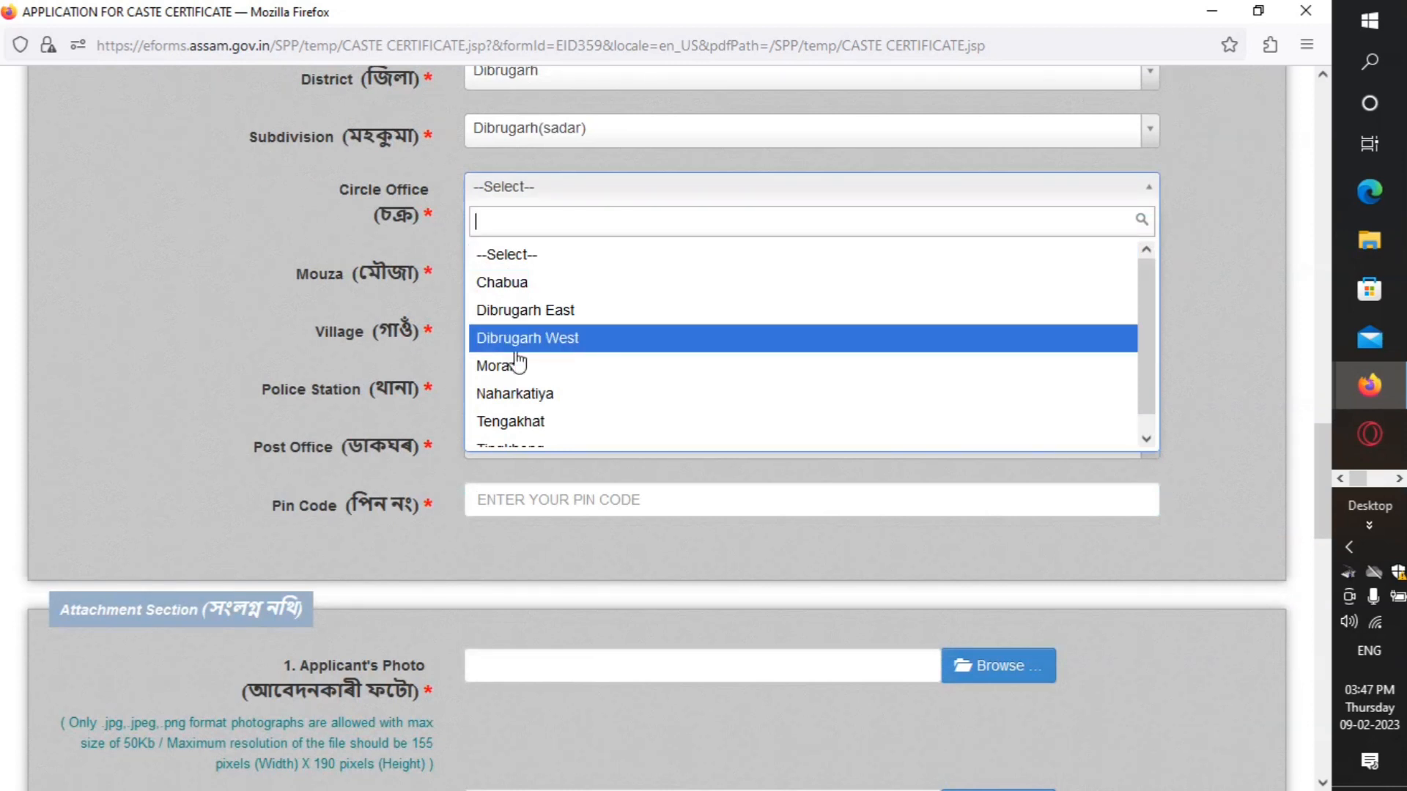
left_click(517, 364)
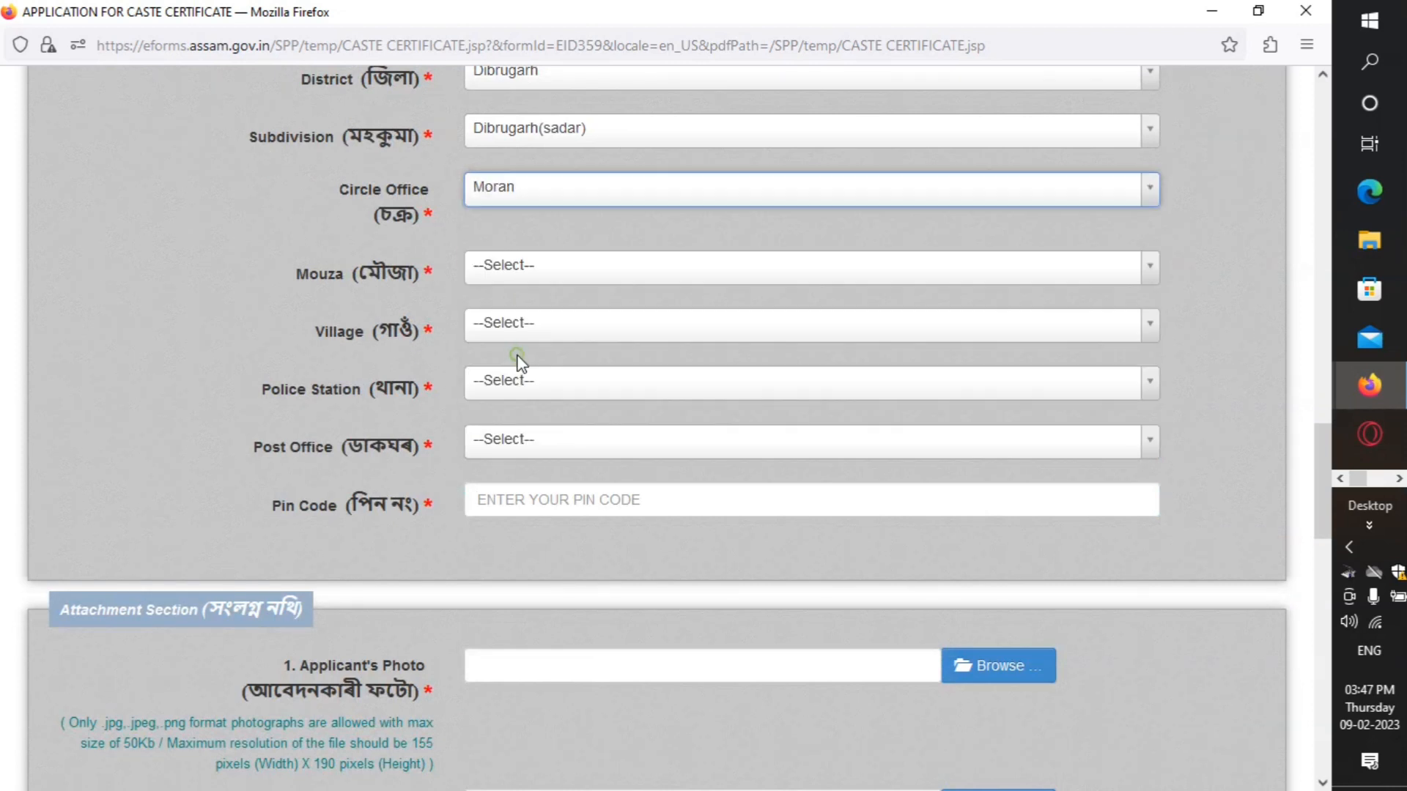
scroll(665, 223, "down", 2)
left_click(577, 162)
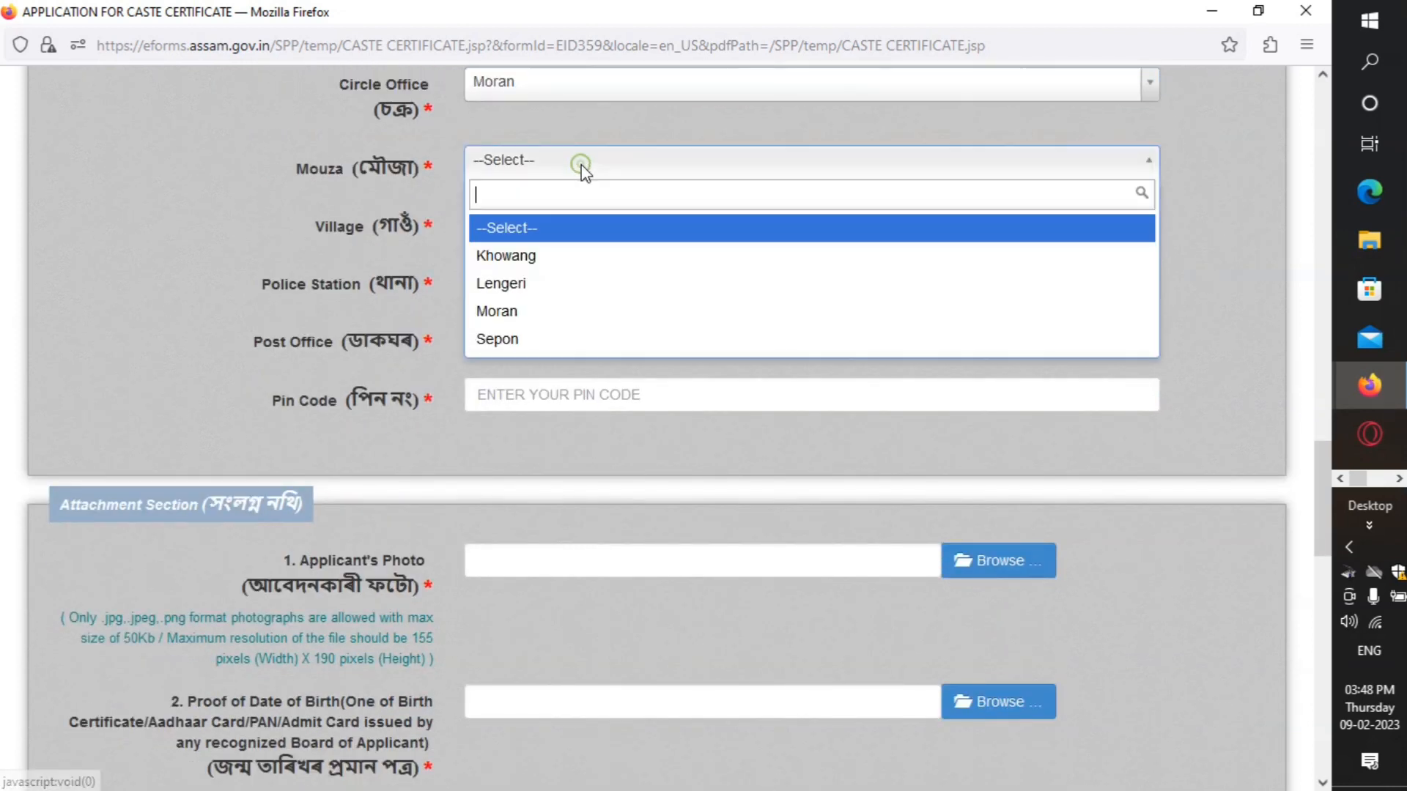
Step: Set the mouza to Moran and the village to Na Pather
left_click(529, 311)
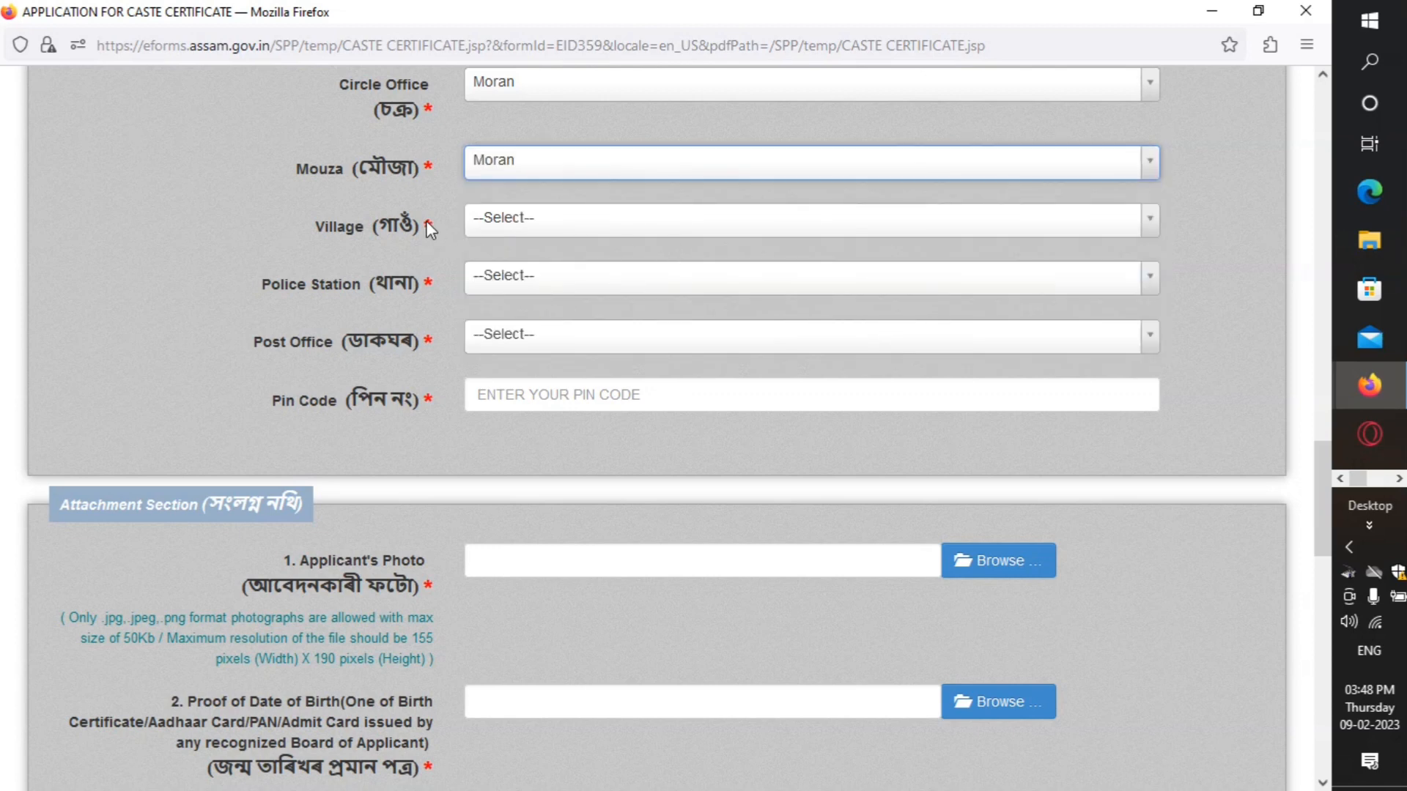
left_click(504, 224)
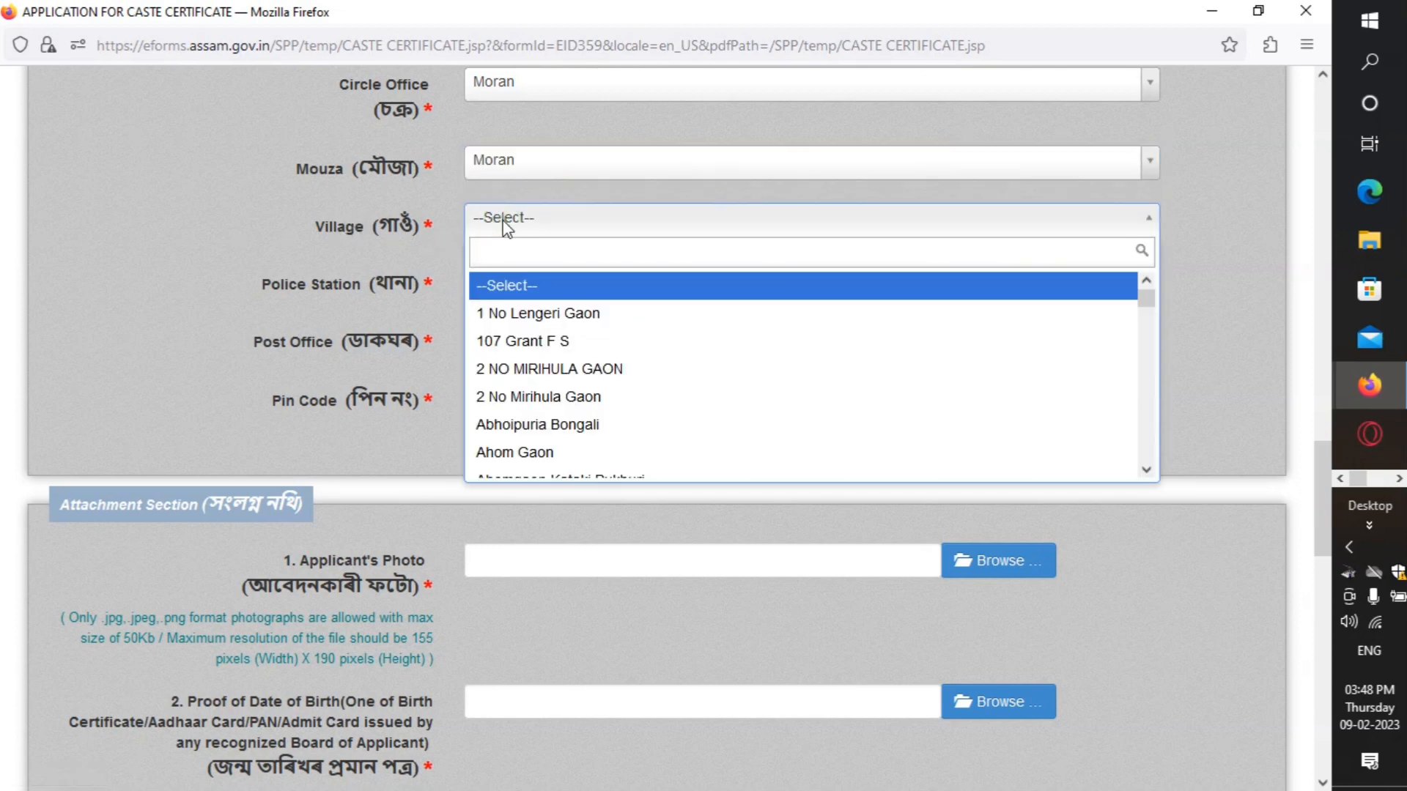
type("NA")
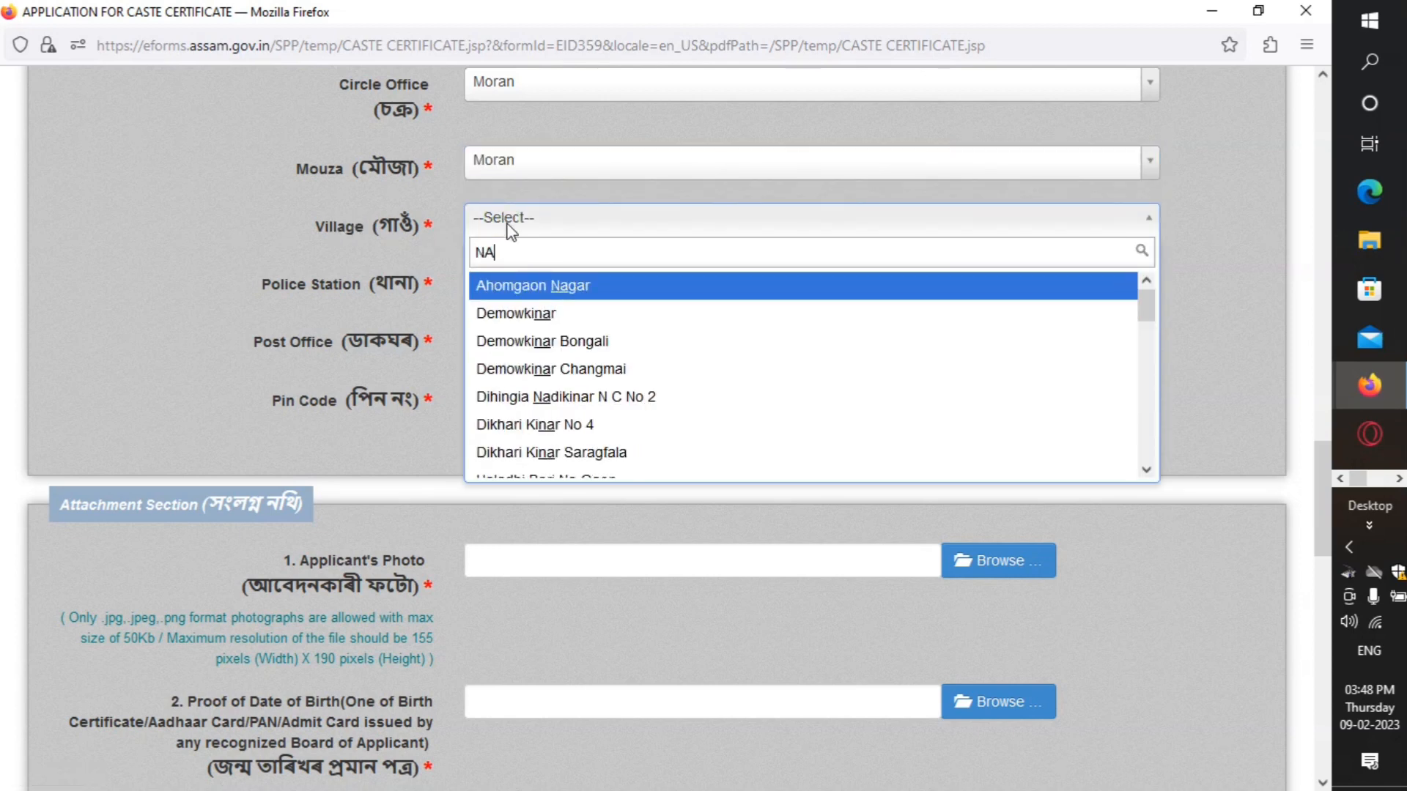
scroll(608, 405, "down", 1)
scroll(608, 405, "down", 5)
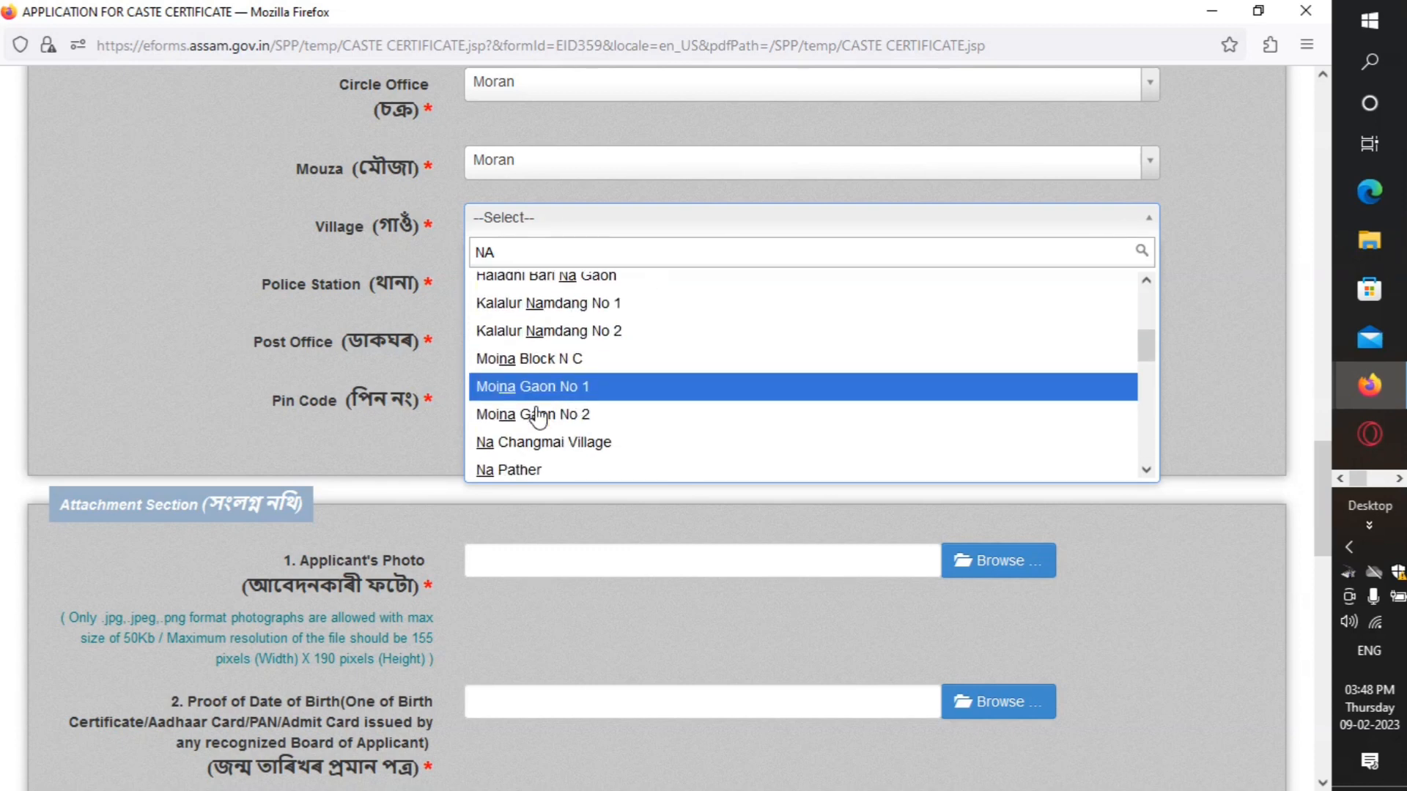
left_click(521, 397)
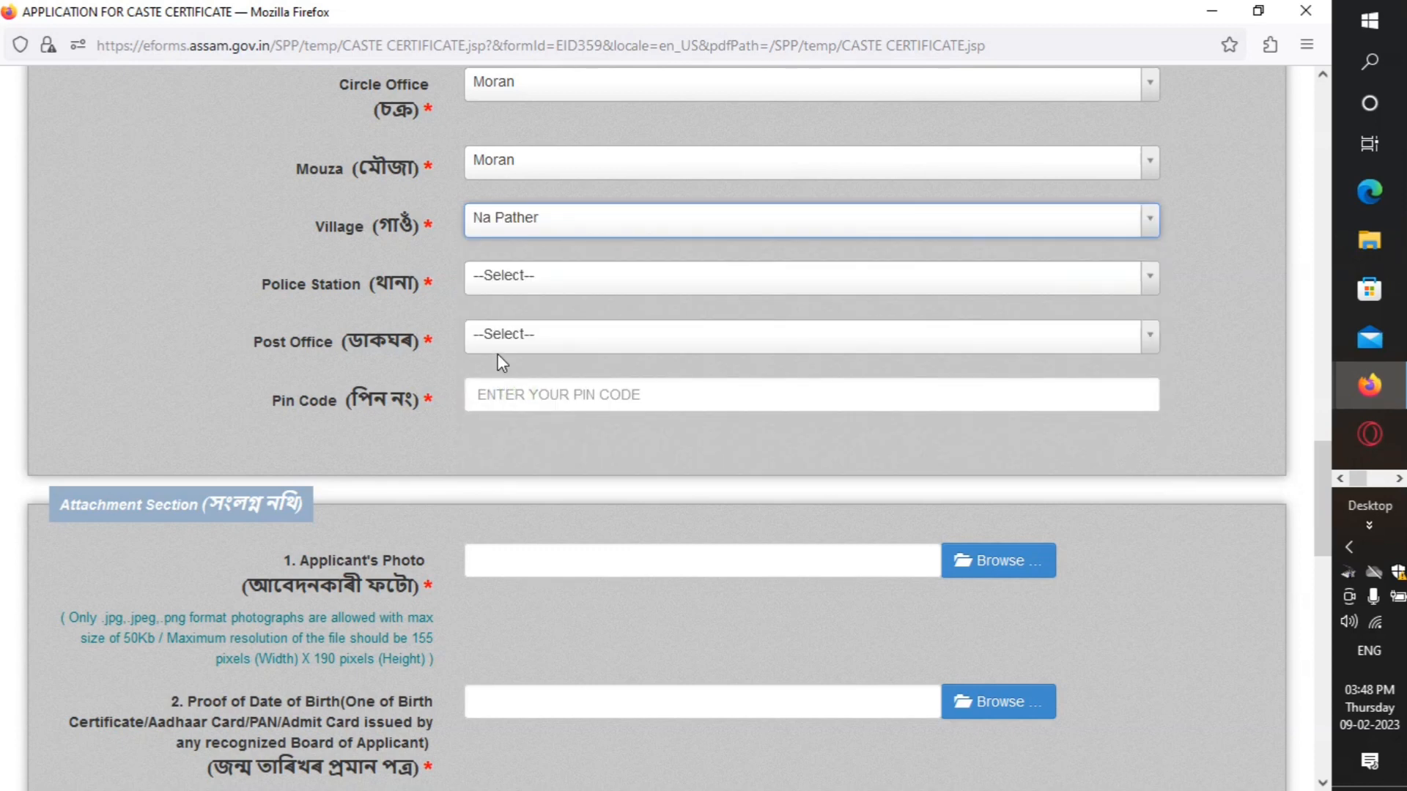
Step: Set the police station to KHOWANG and the post office to Nahazhar B.O (pin 785675)
left_click(533, 289)
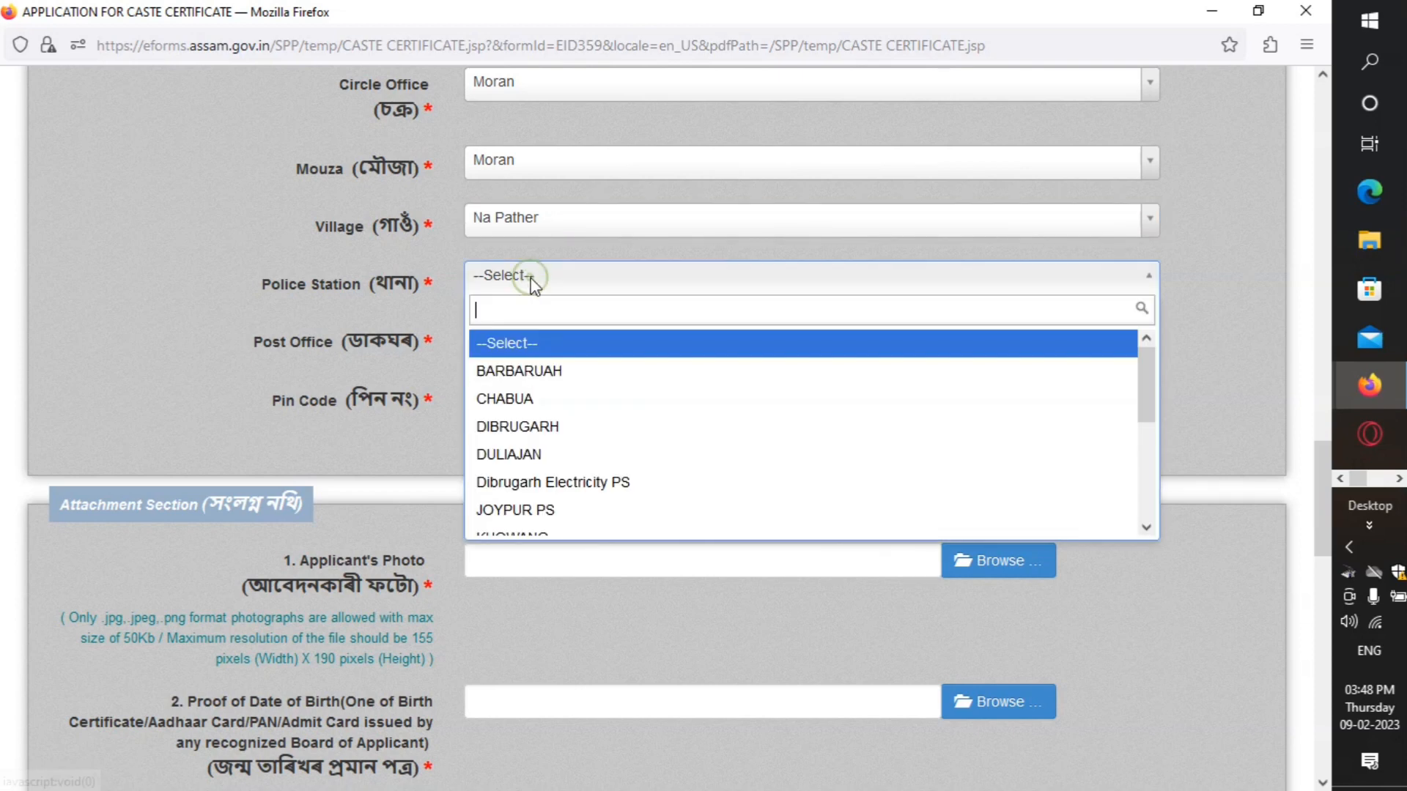
type("KH")
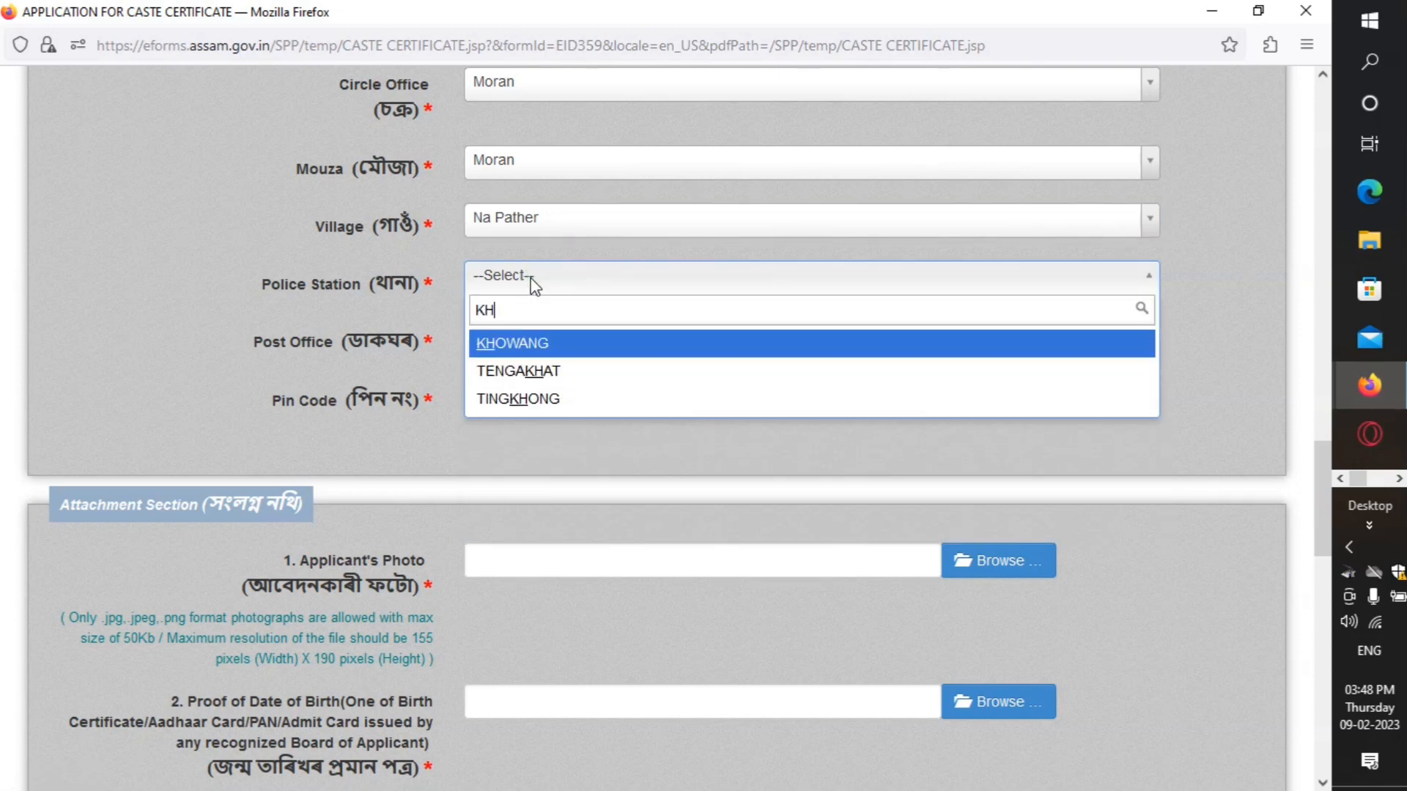
left_click(565, 347)
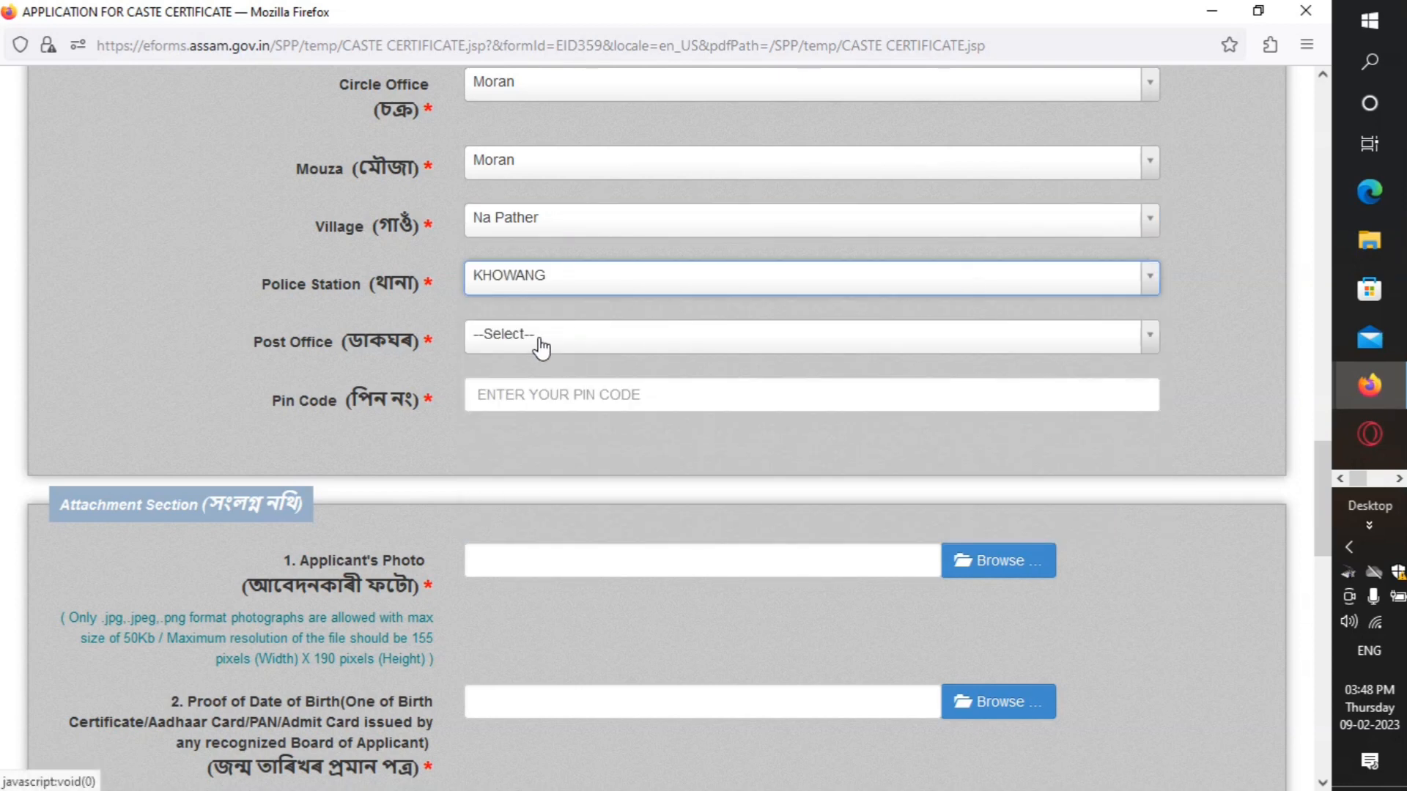
left_click(540, 343)
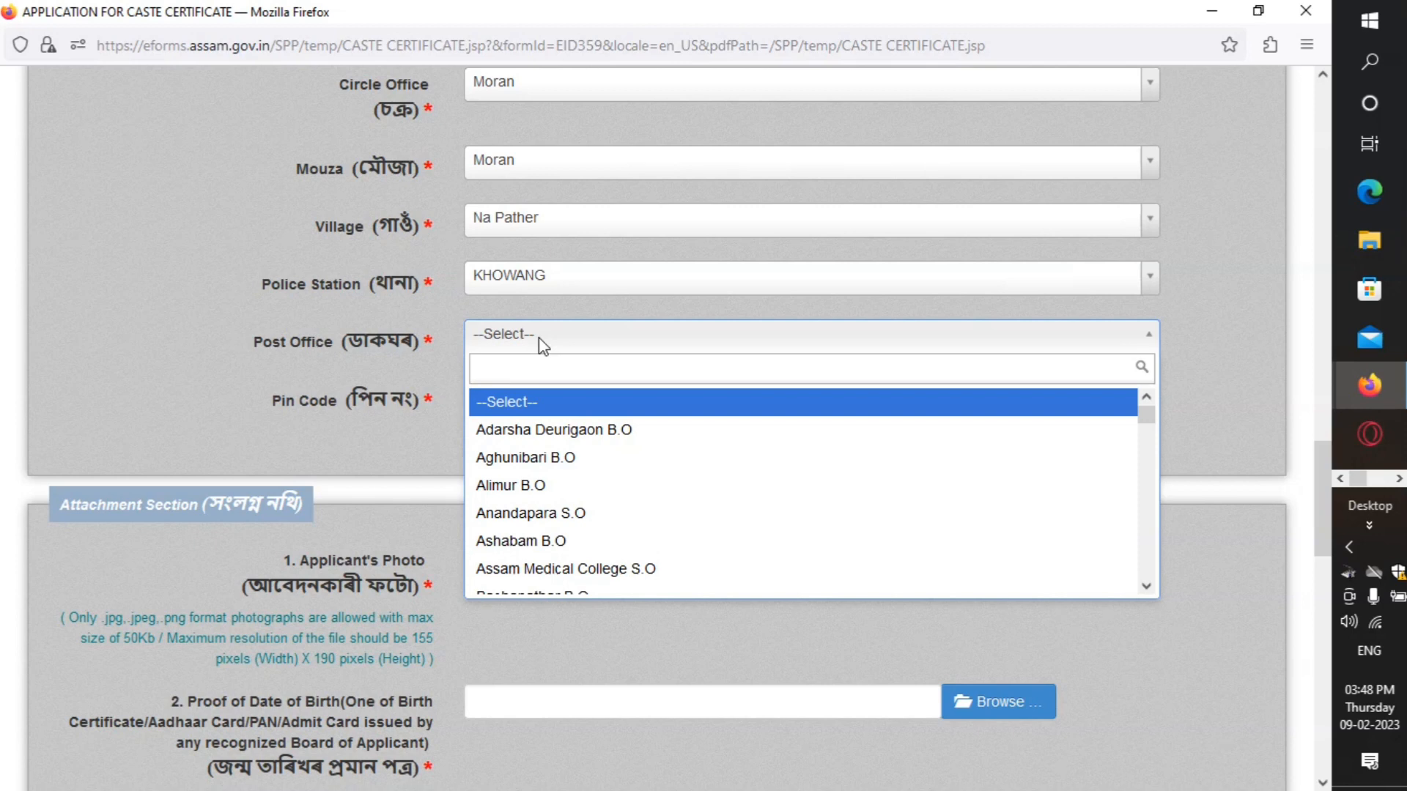
type("NA")
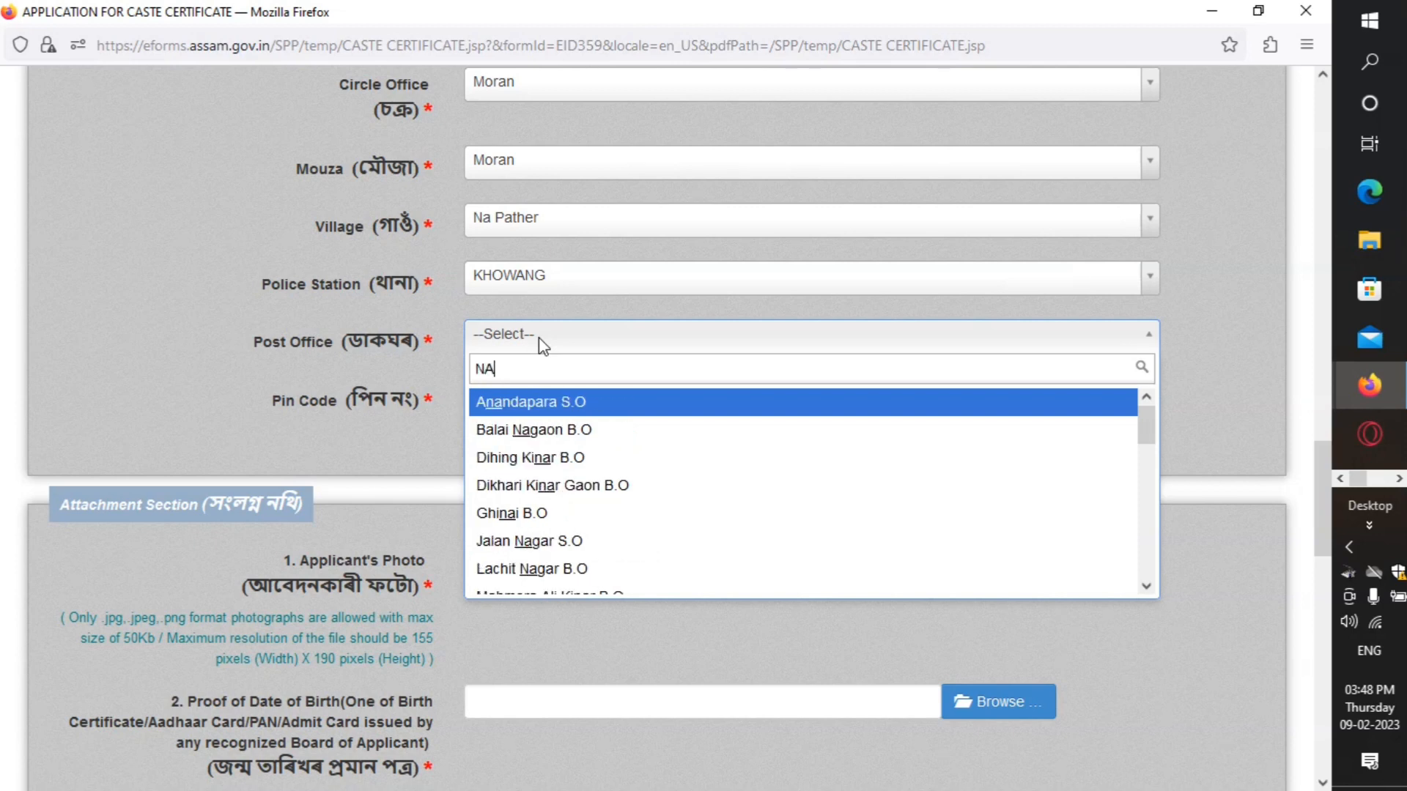
scroll(564, 469, "down", 3)
scroll(552, 493, "down", 3)
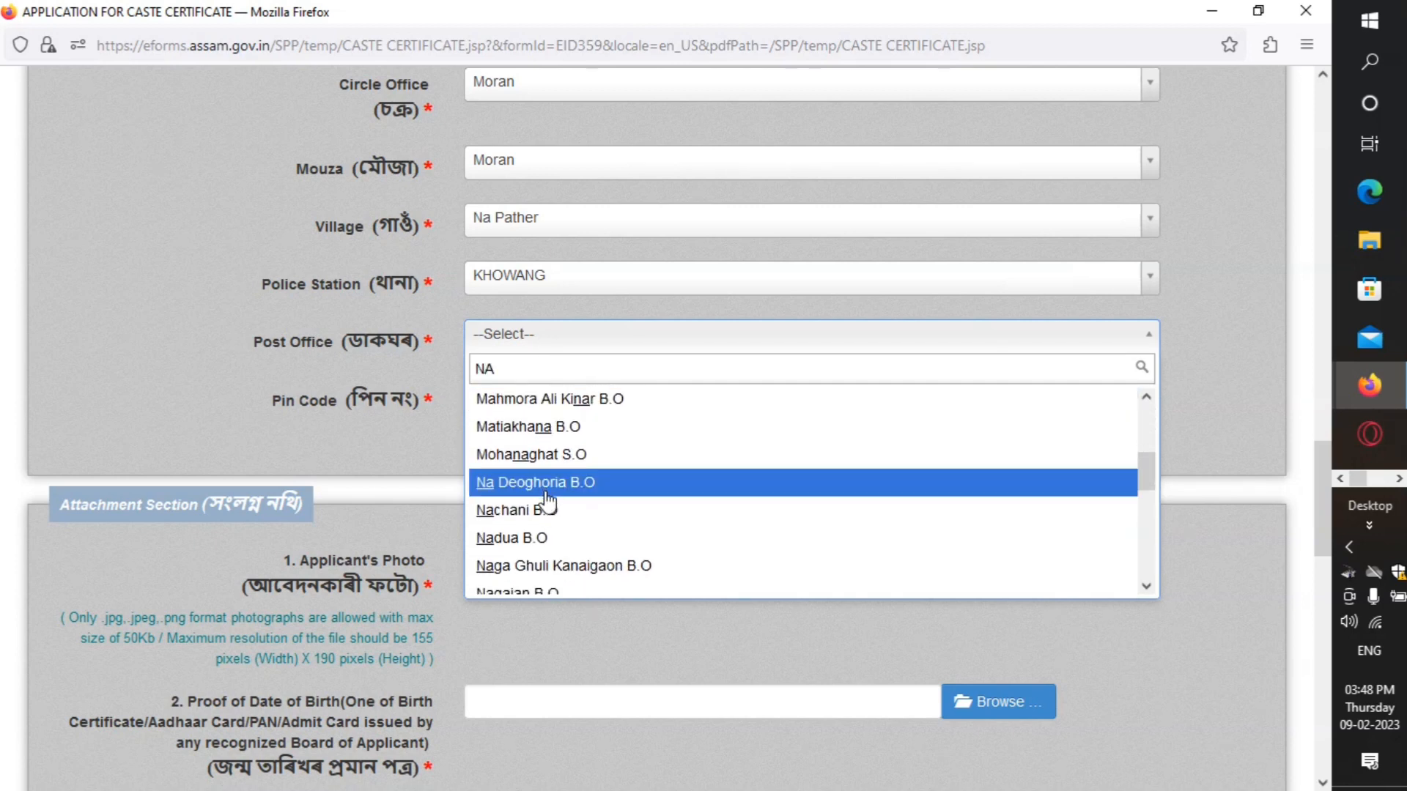
scroll(546, 509, "down", 5)
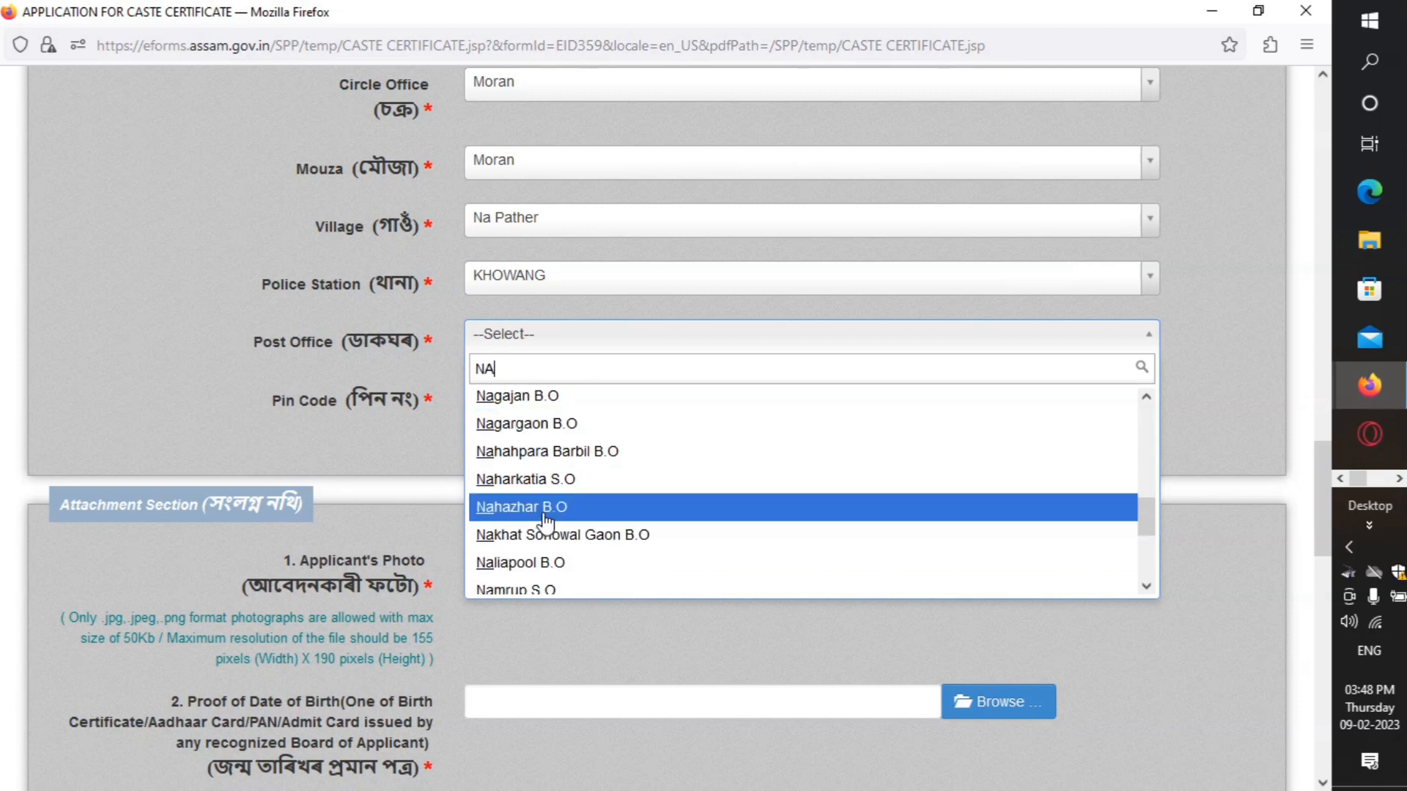
left_click(543, 507)
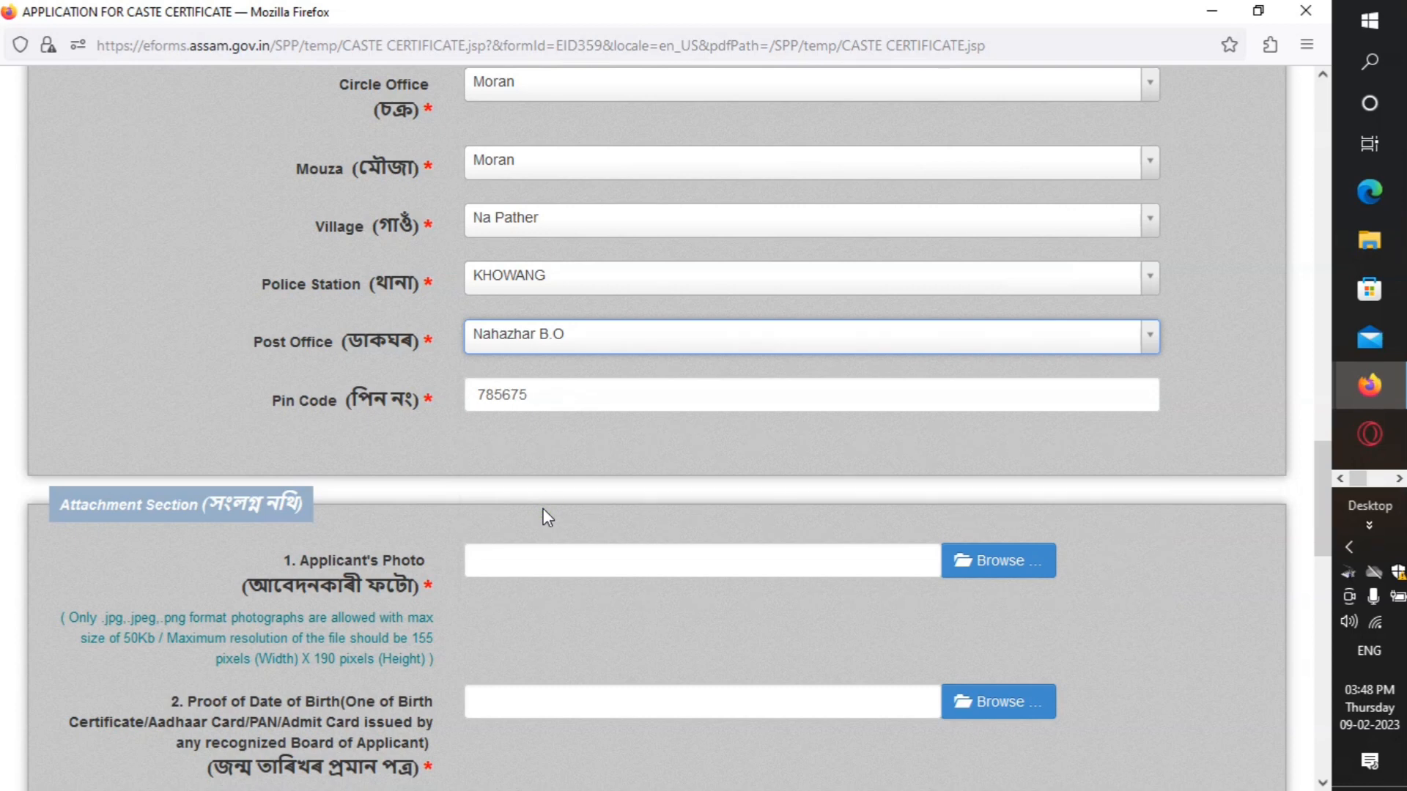
scroll(628, 502, "down", 3)
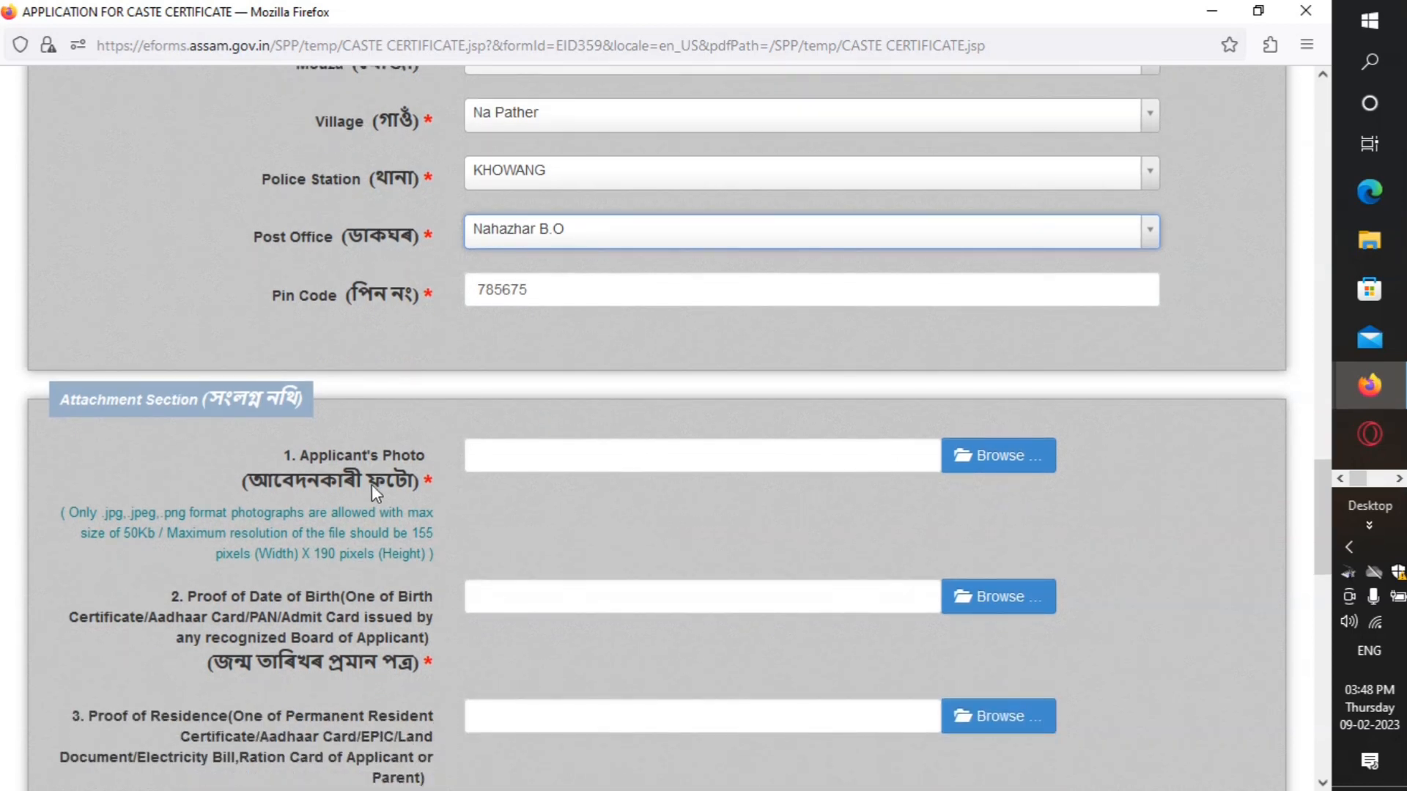
Step: Upload the WhatsApp image as photo and ADHAR CARD.PDF as birth and residence proof
scroll(371, 485, "down", 3)
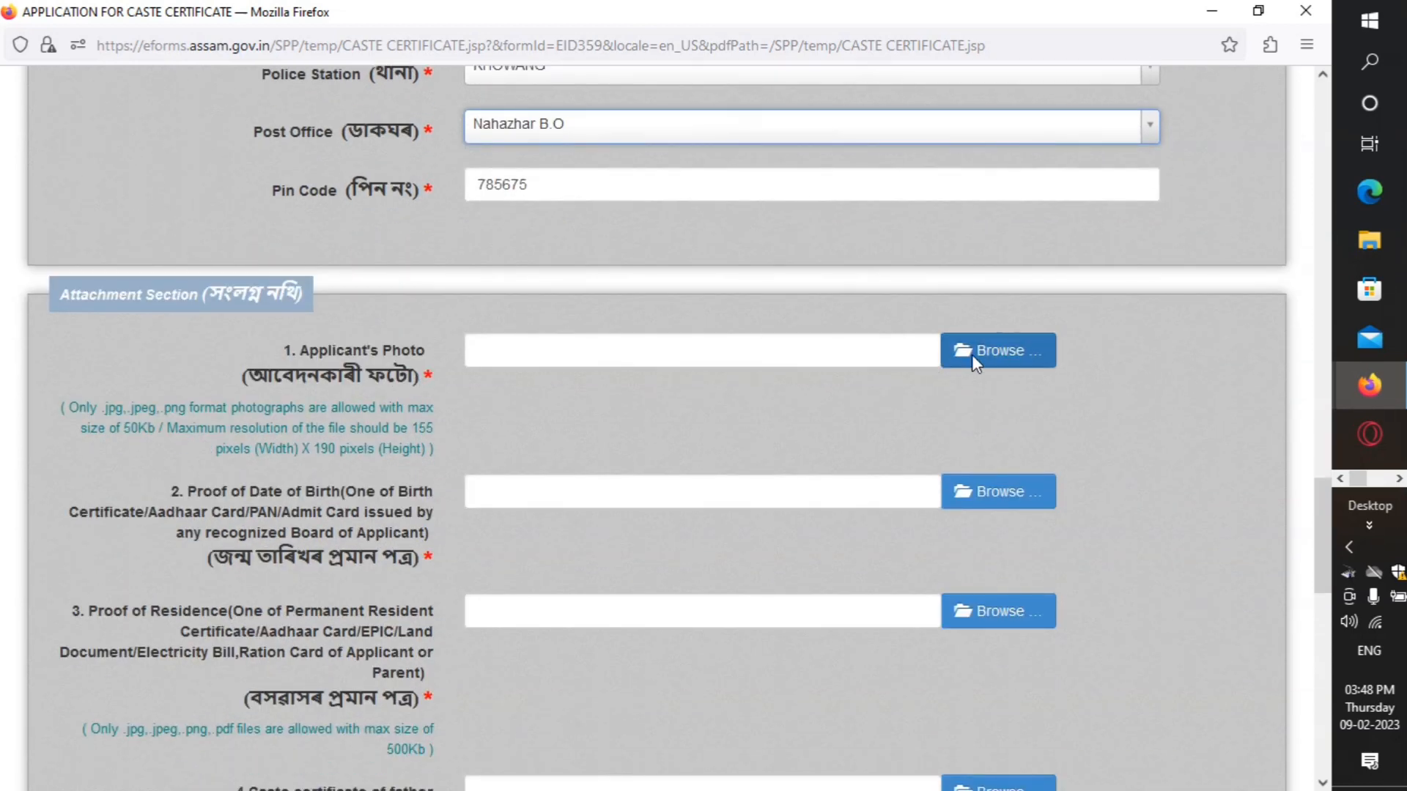
left_click(971, 355)
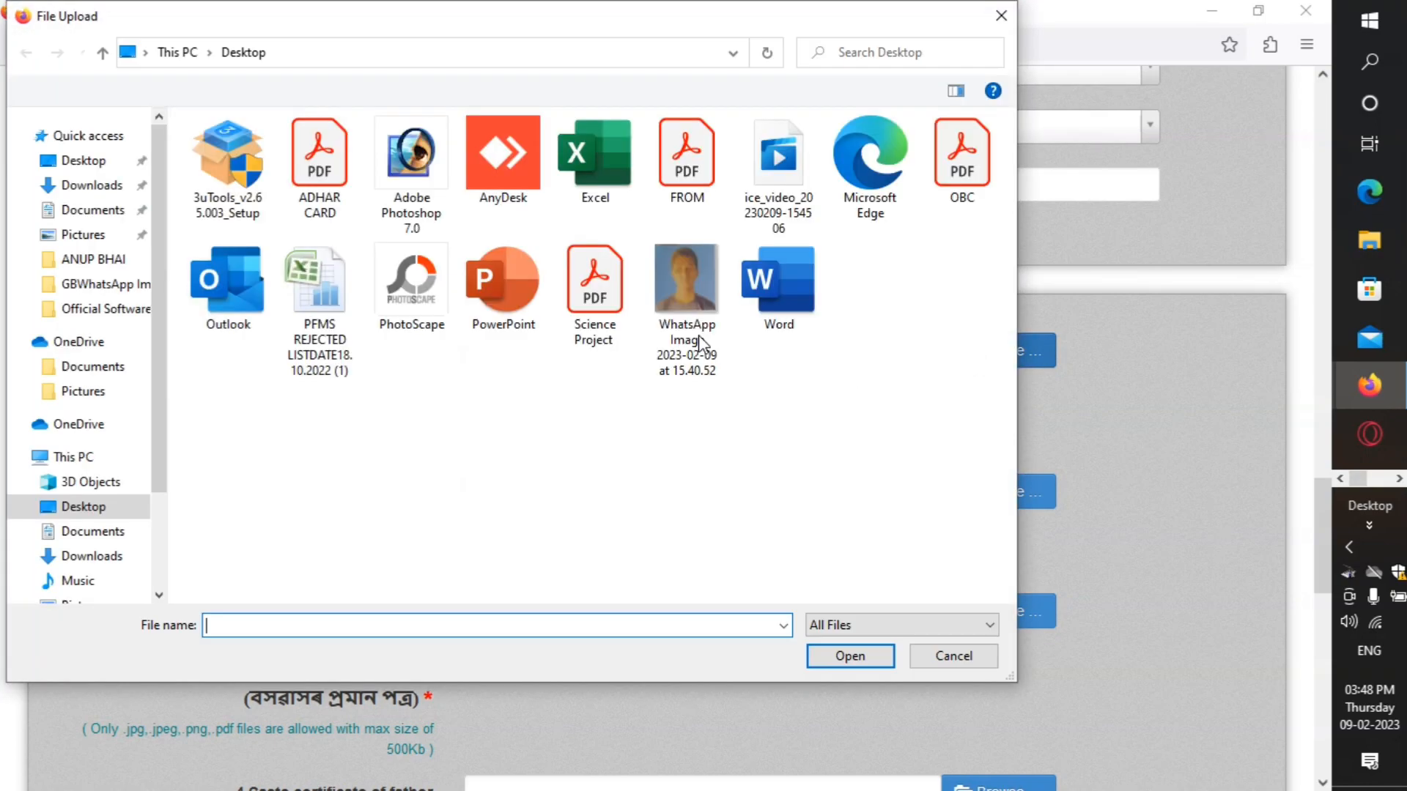
double_click(668, 284)
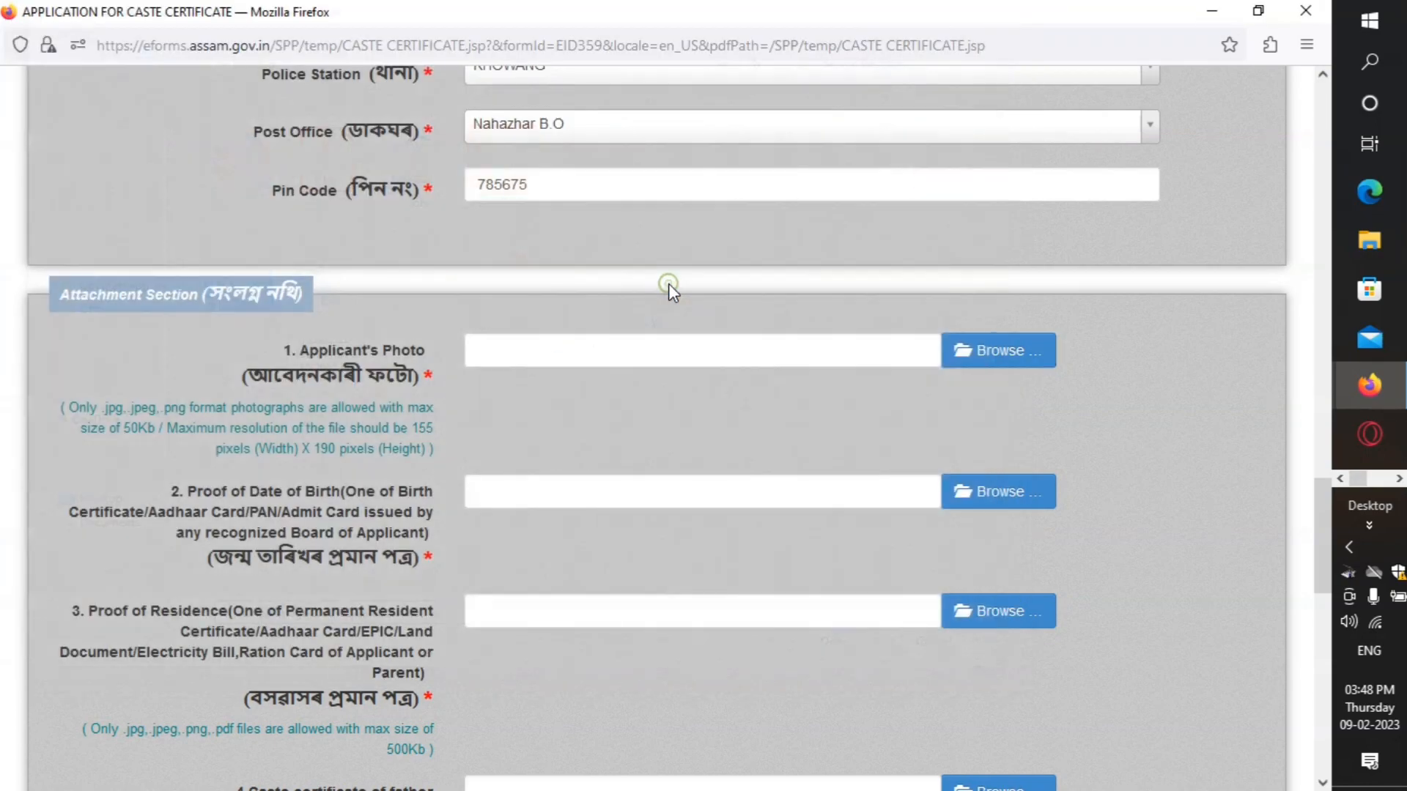
scroll(659, 389, "down", 3)
scroll(299, 485, "down", 3)
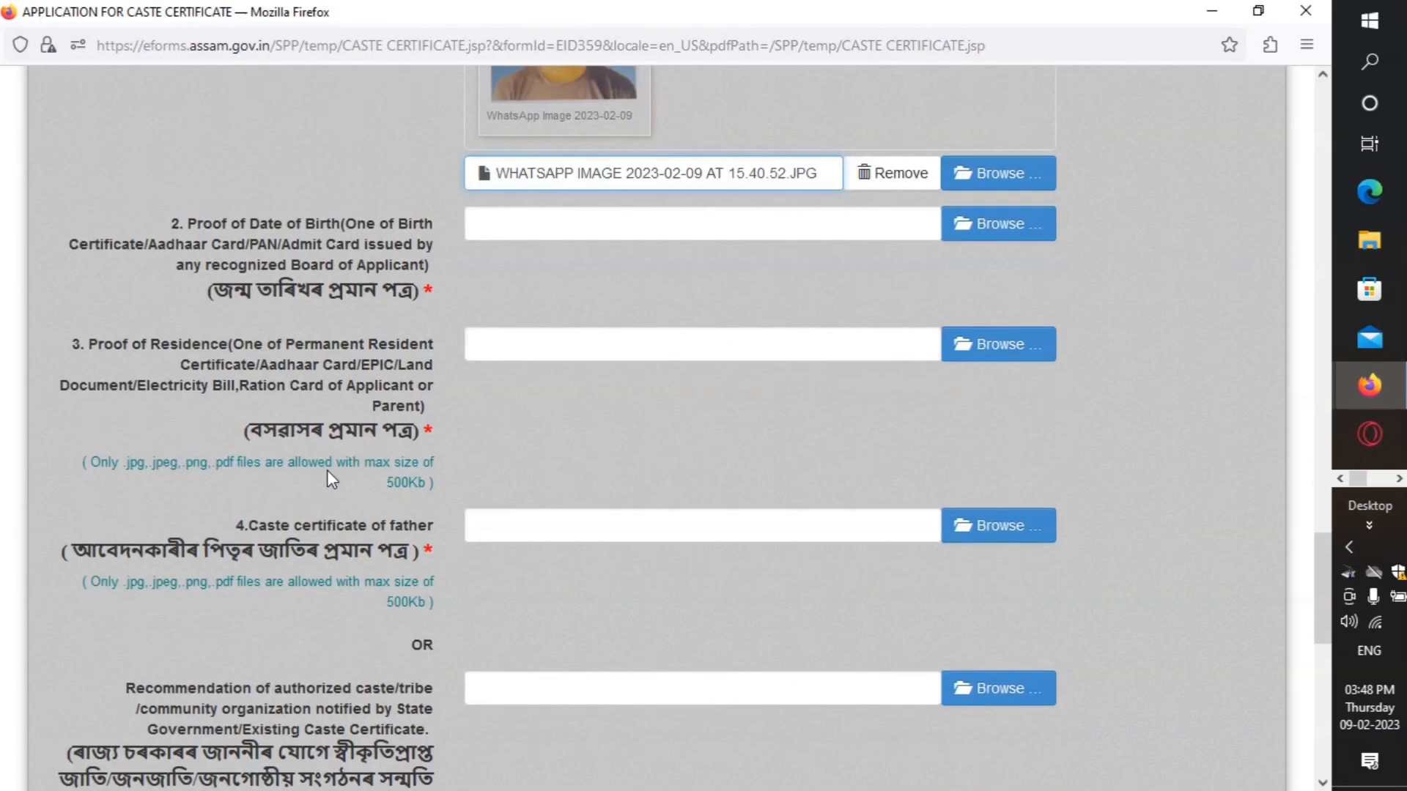
left_click(1017, 226)
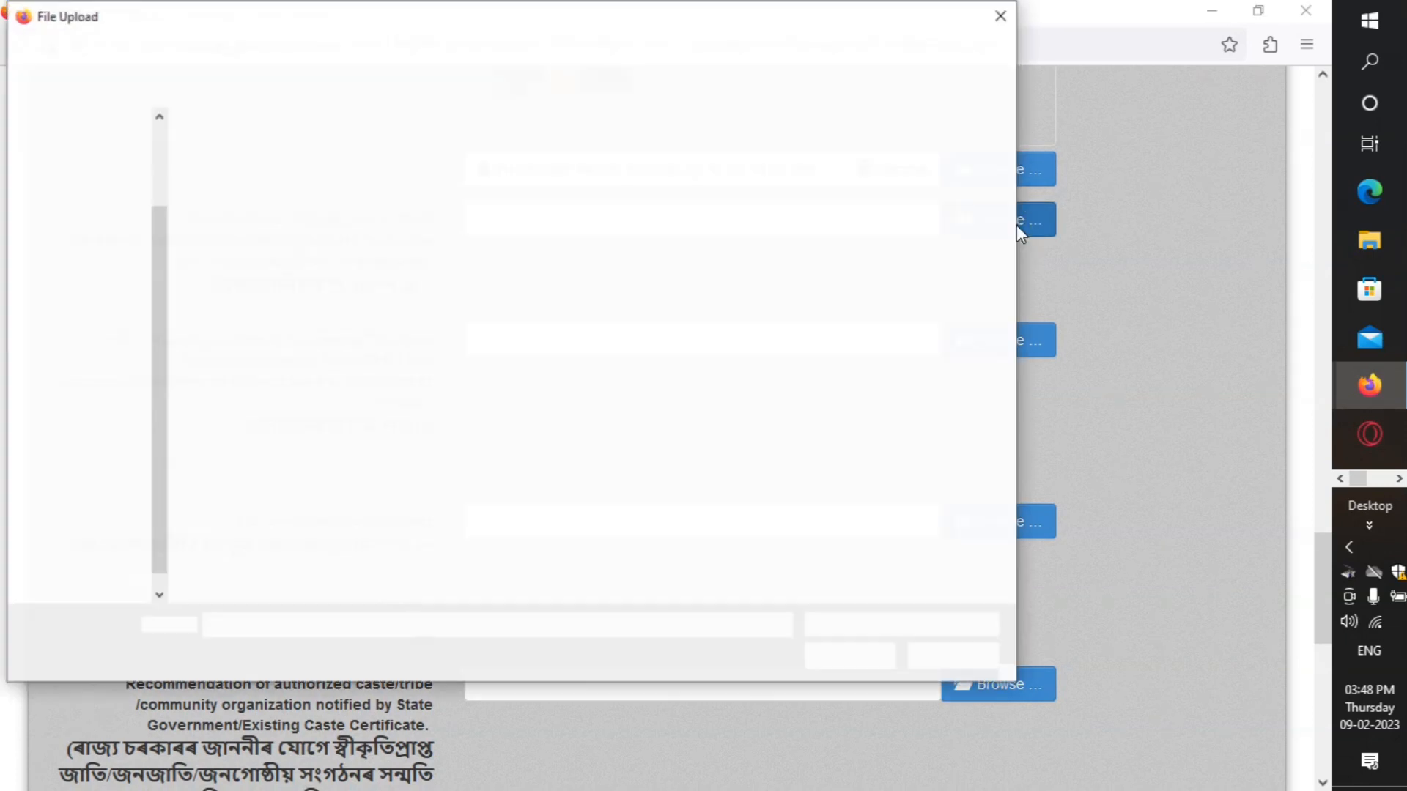
double_click(317, 190)
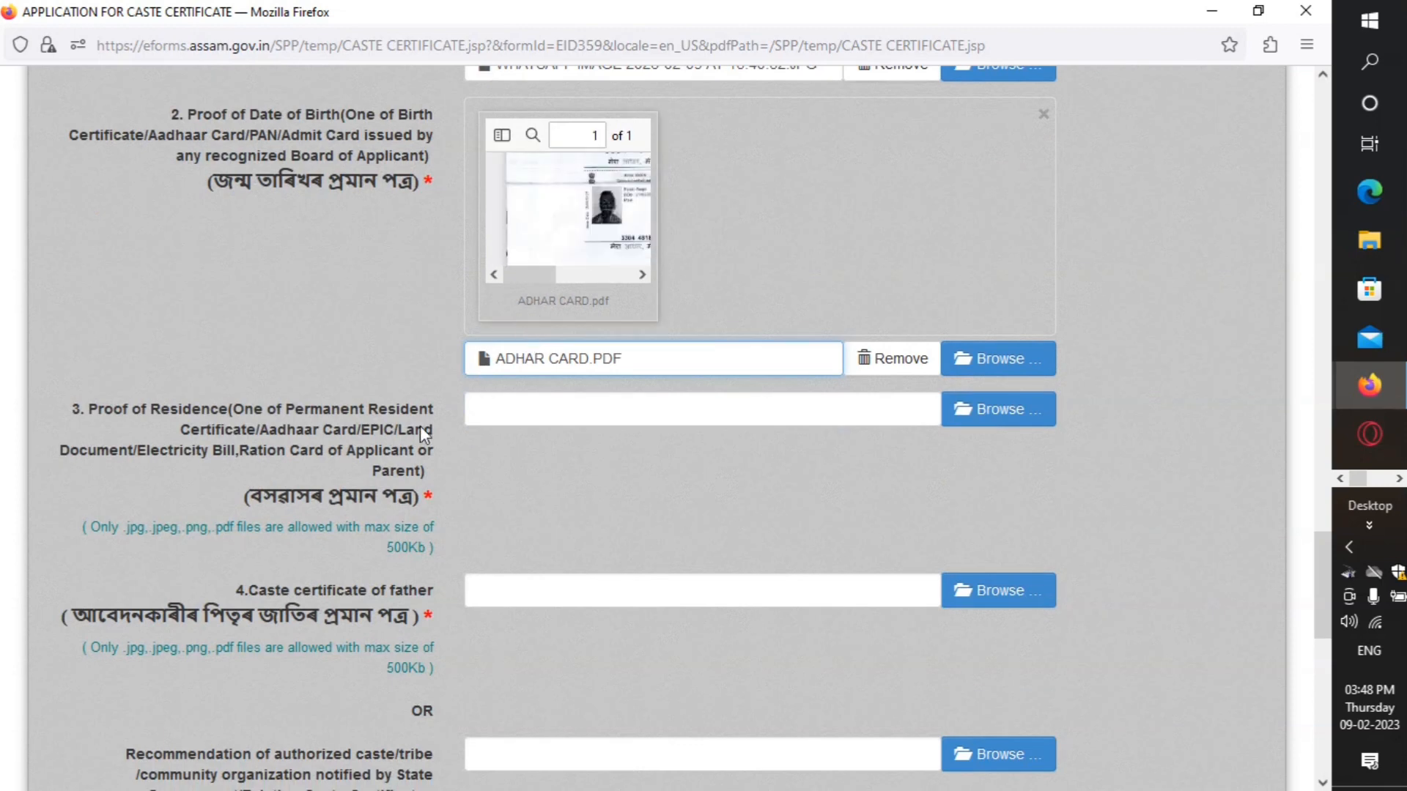
scroll(420, 425, "down", 3)
left_click(979, 200)
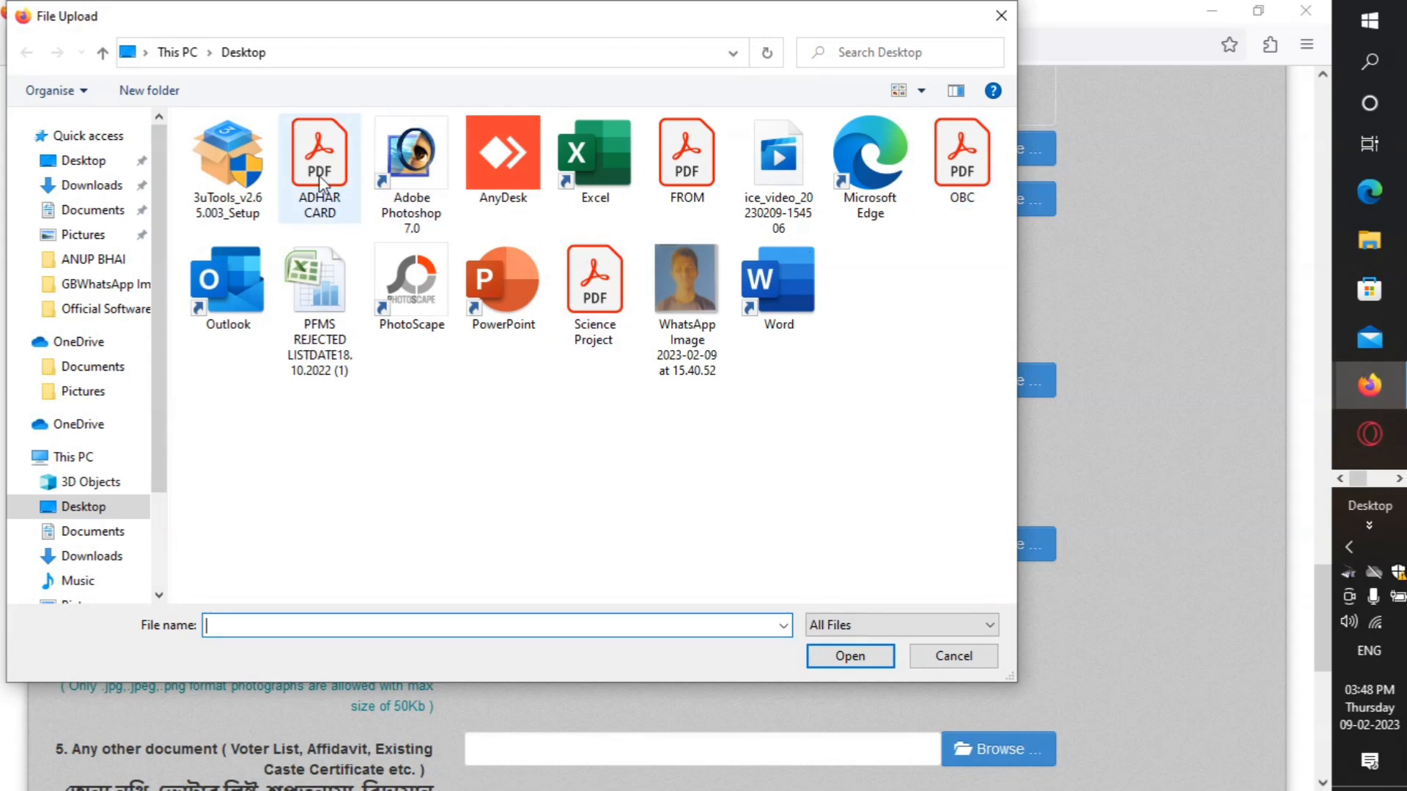
left_click(318, 175)
double_click(319, 174)
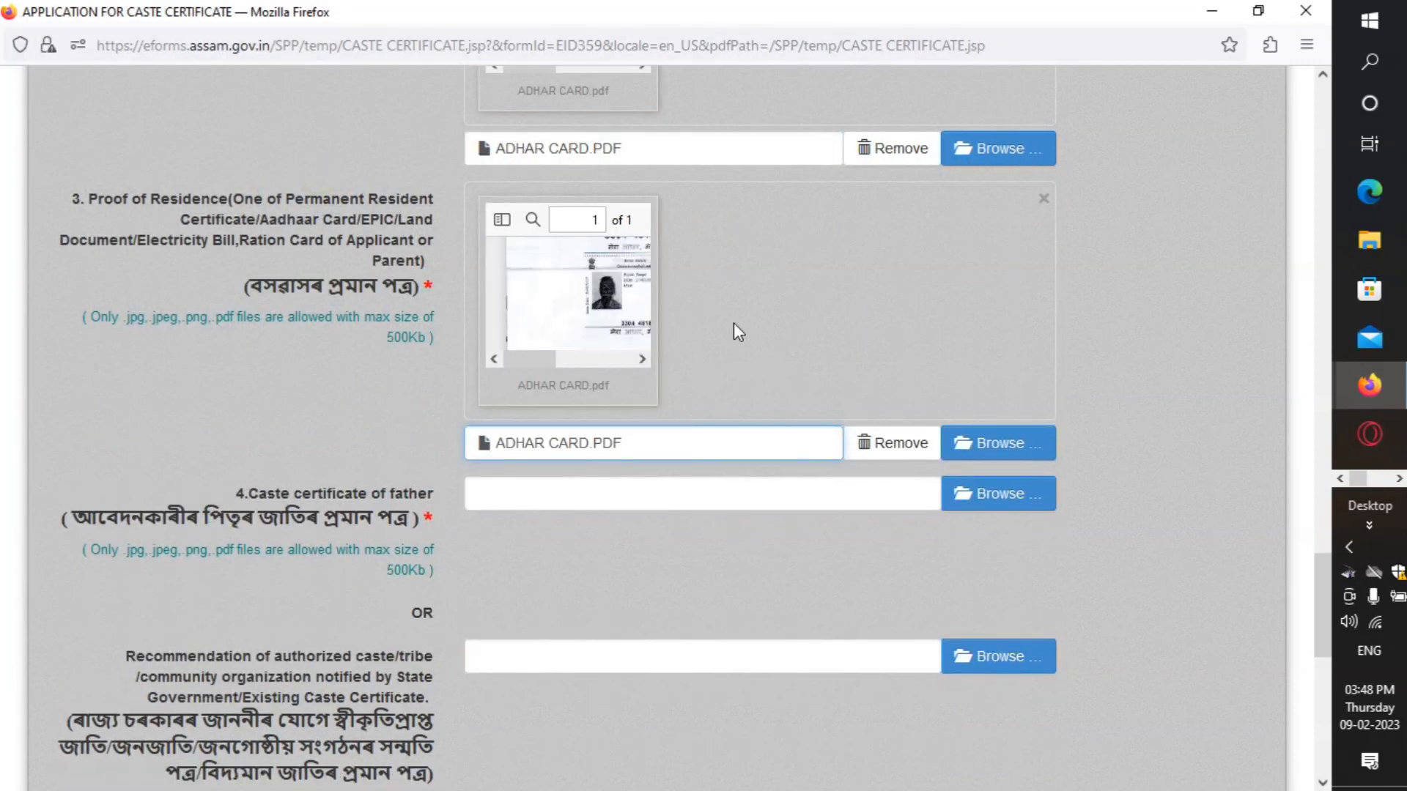
Step: Attach OBC.PDF as the father's caste certificate and FROM.PDF as the scanned application form
scroll(581, 373, "down", 3)
scroll(306, 416, "down", 1)
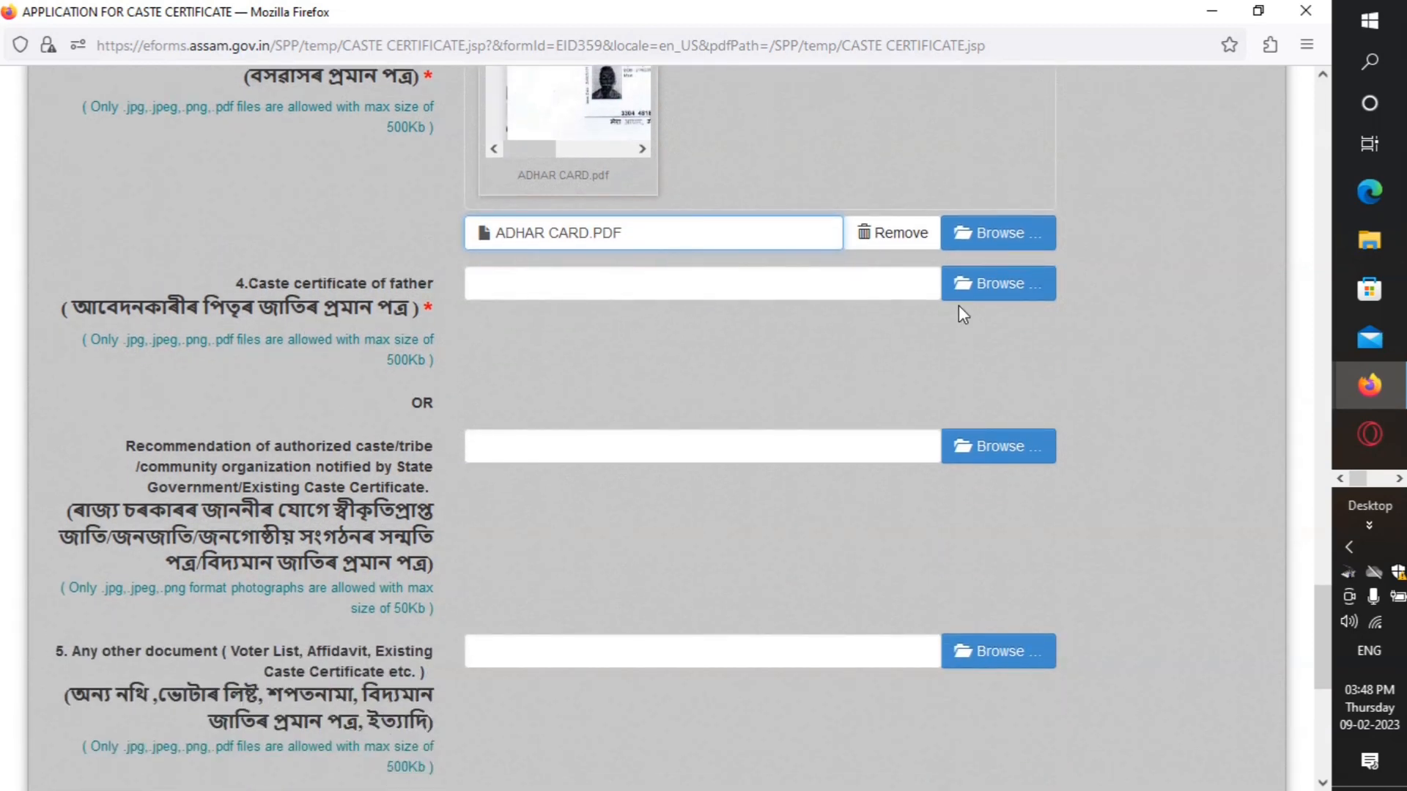
left_click(974, 289)
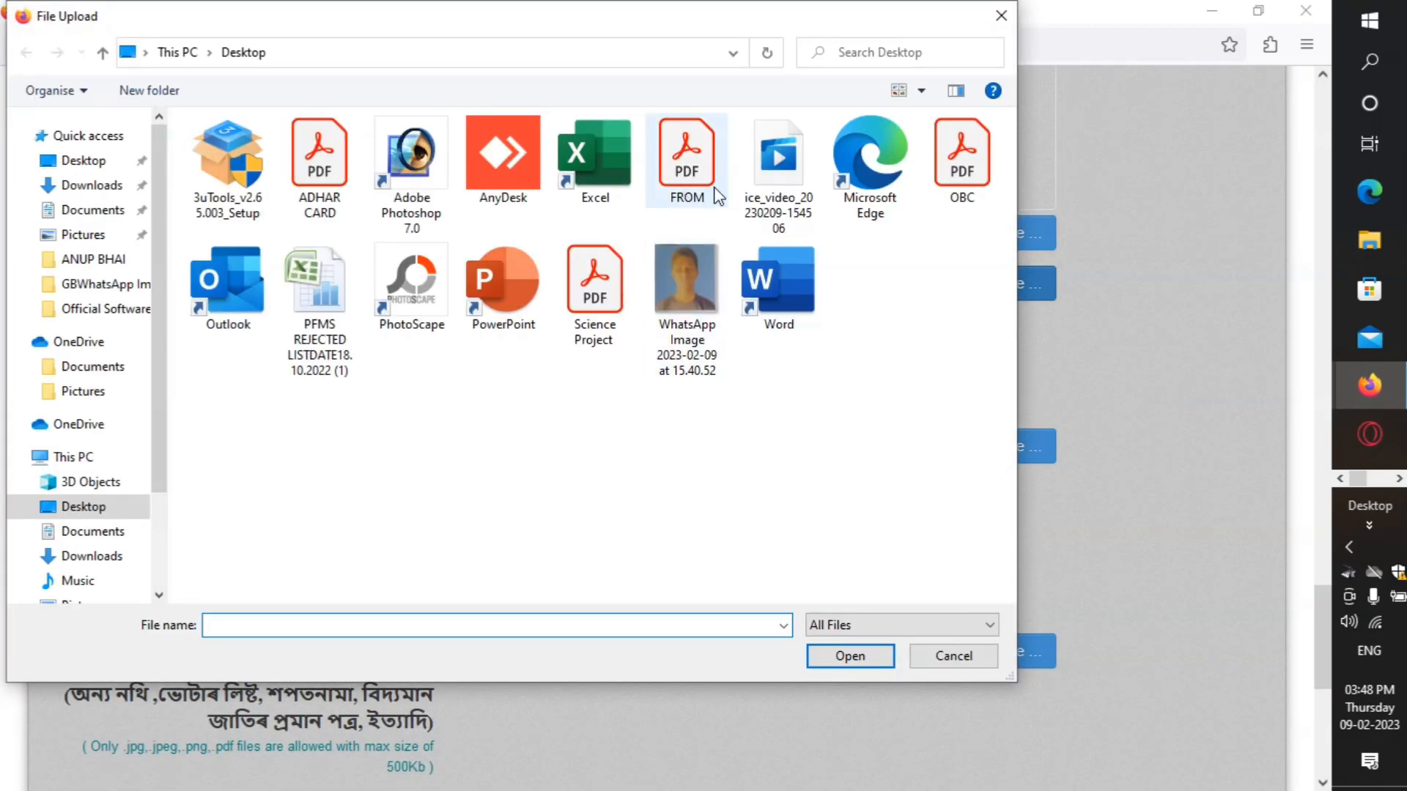
double_click(978, 167)
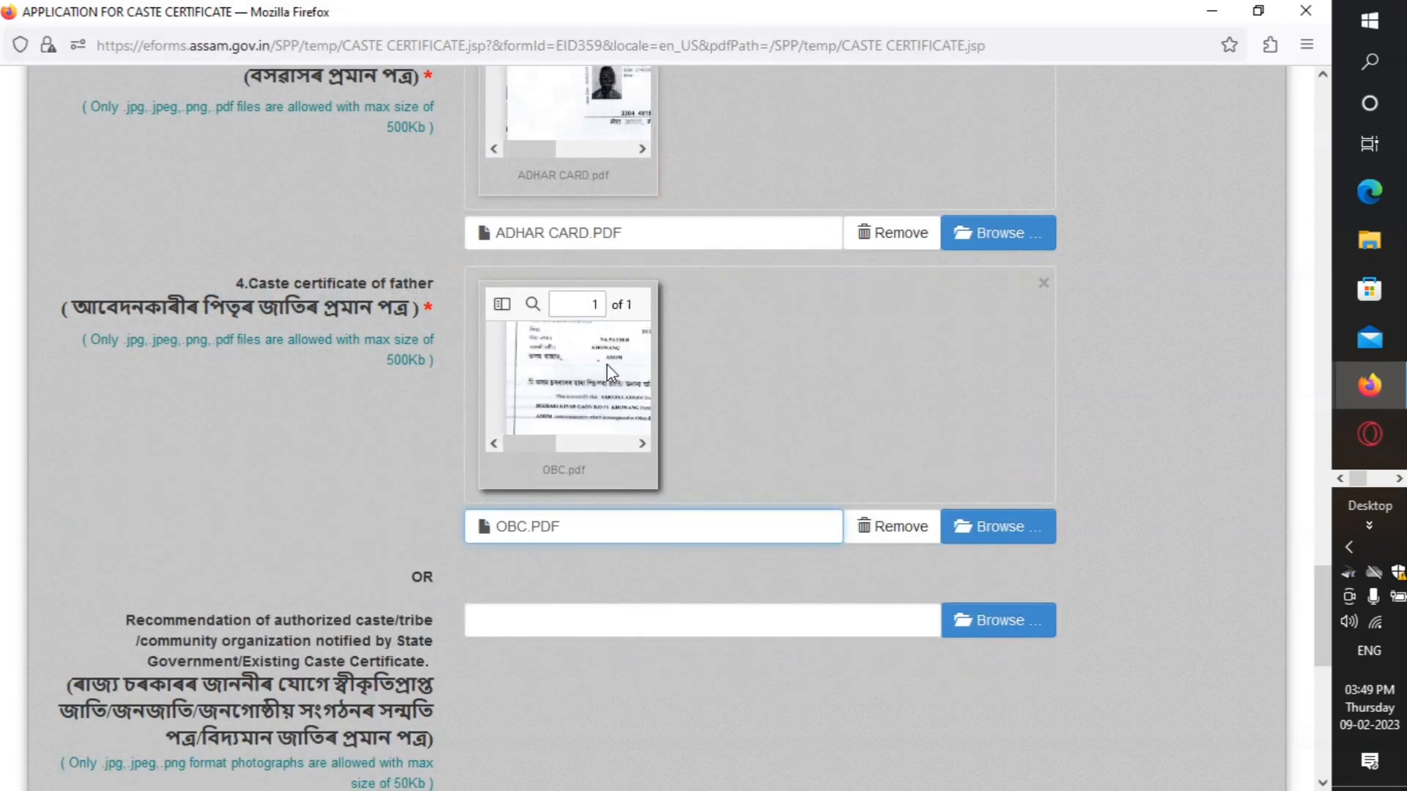
scroll(759, 346, "down", 5)
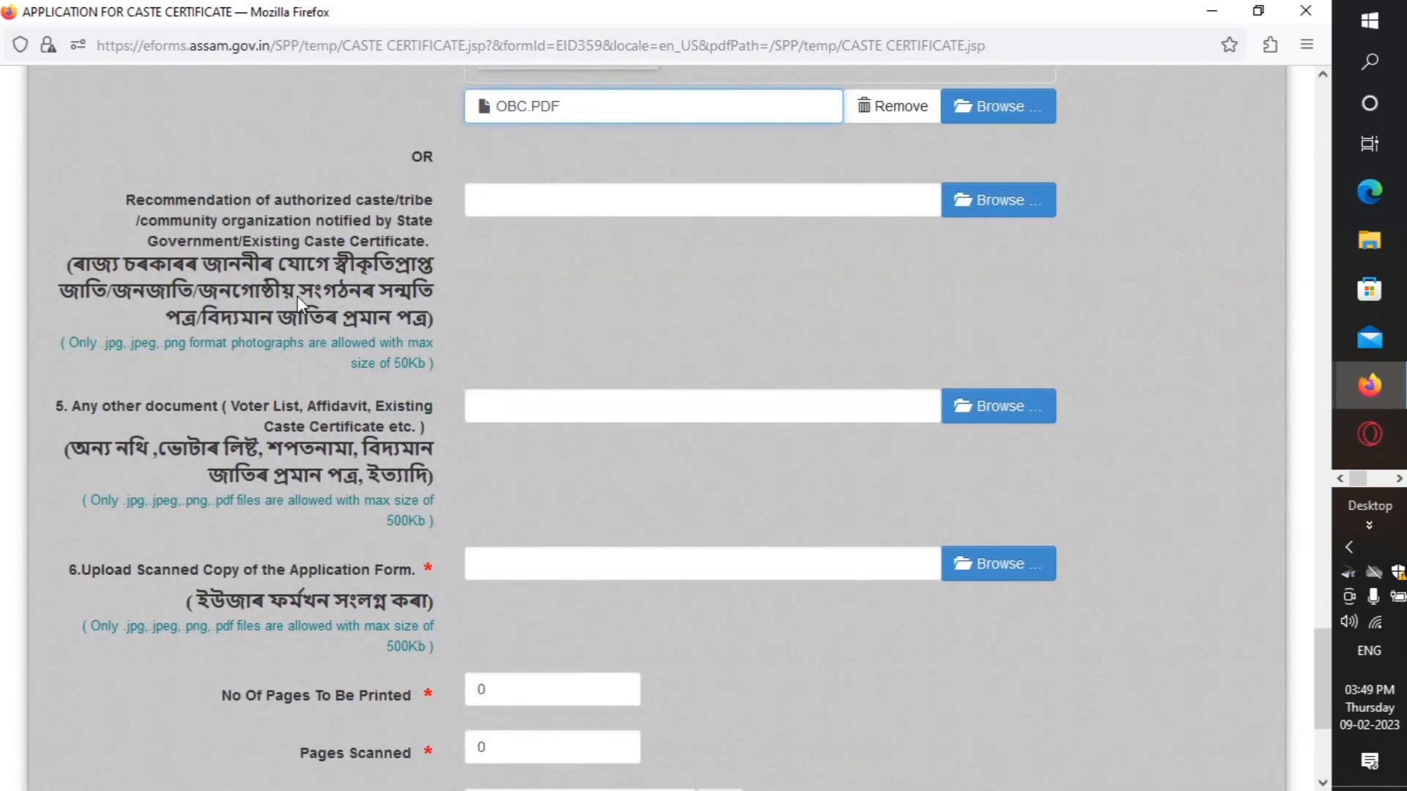
scroll(443, 330, "down", 1)
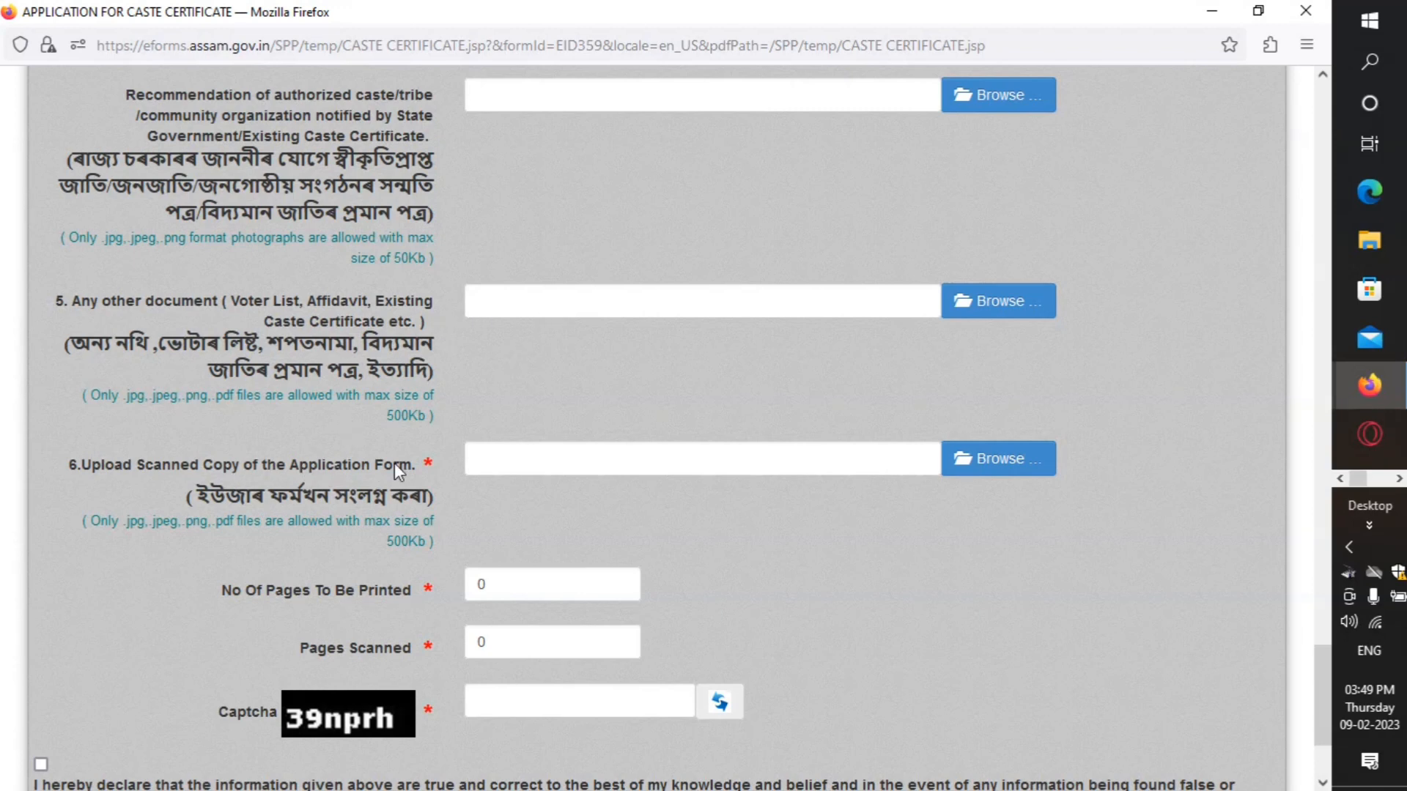
scroll(394, 463, "down", 1)
left_click(1001, 355)
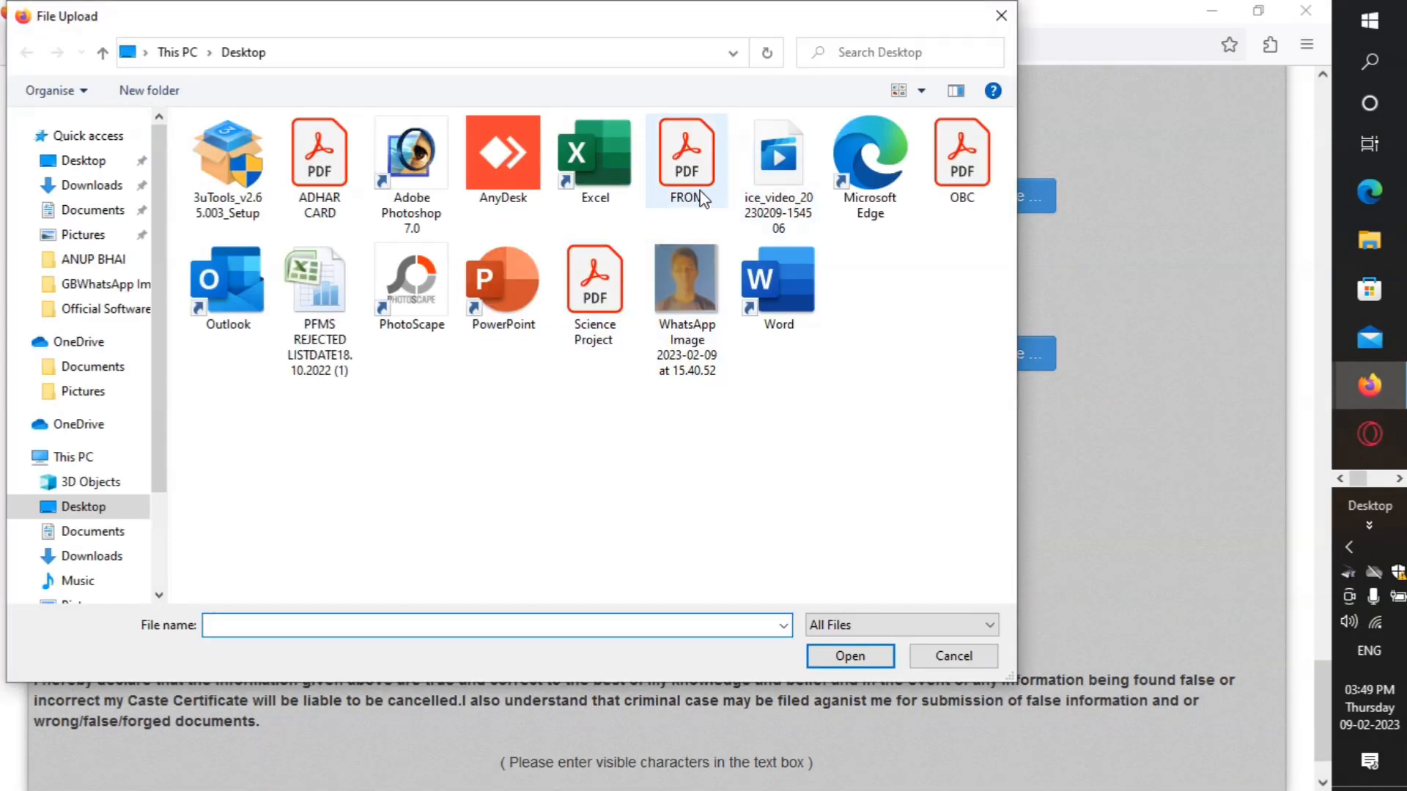
double_click(701, 197)
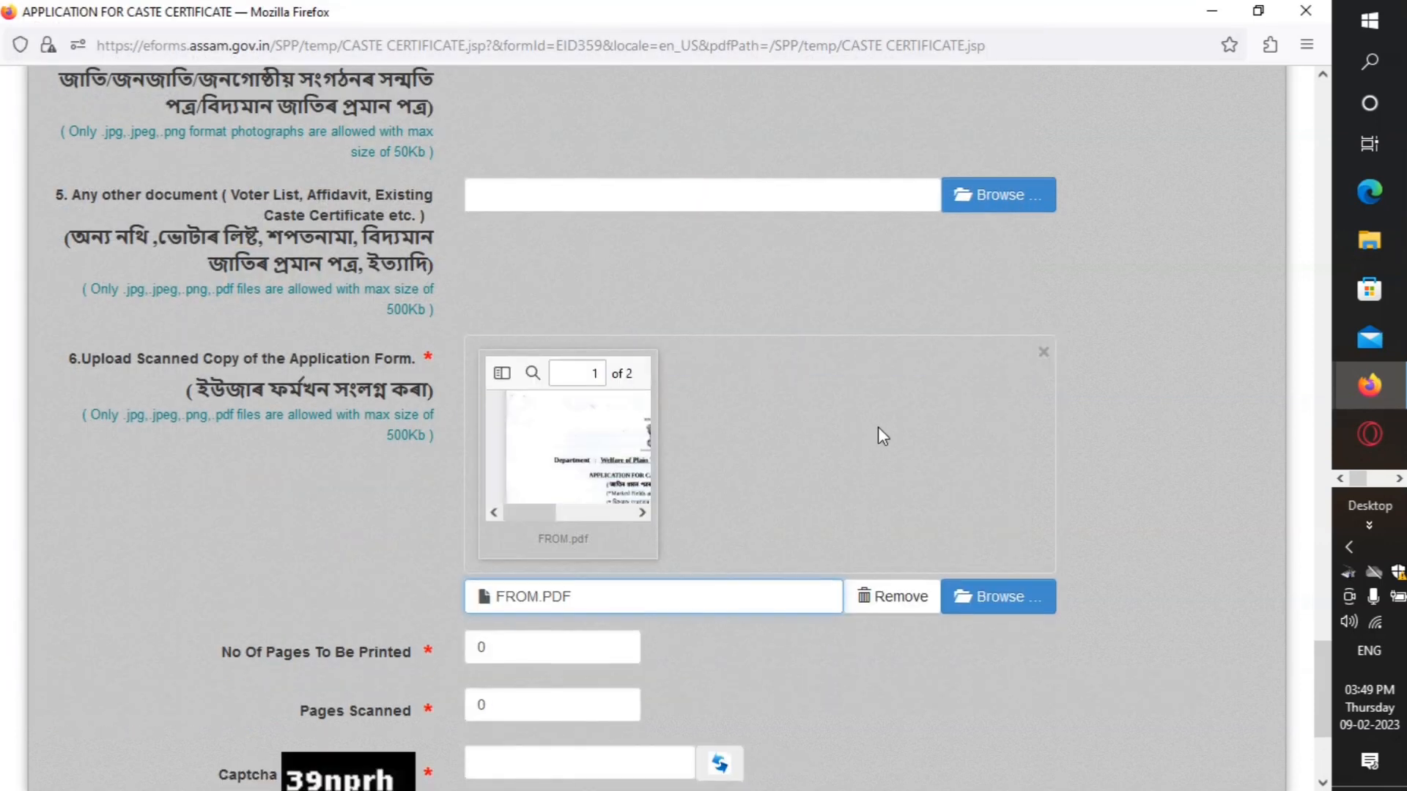
Step: Change No Of Pages To Be Printed from 0 to 3 and Pages Scanned from 0 to 4
scroll(878, 426, "down", 5)
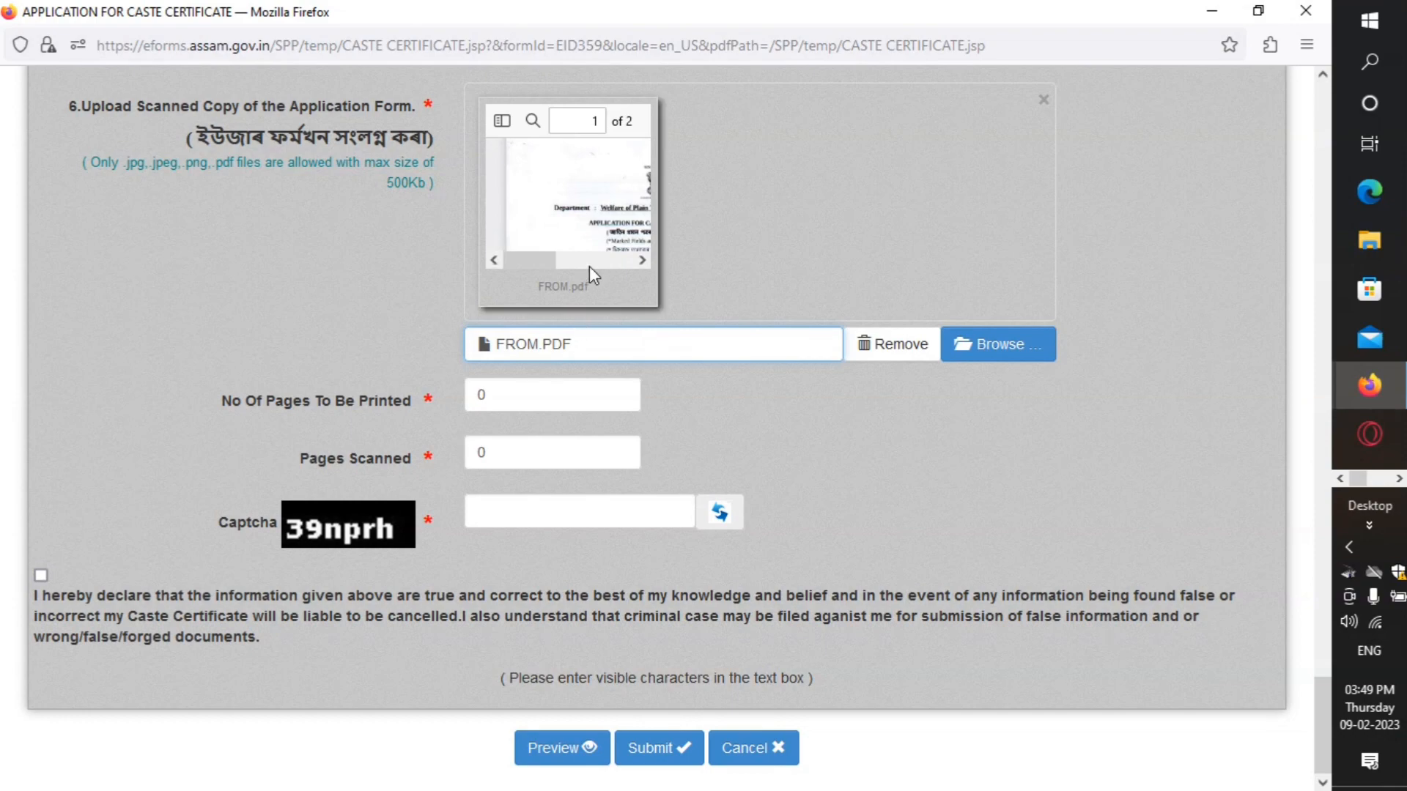
scroll(645, 271, "up", 15)
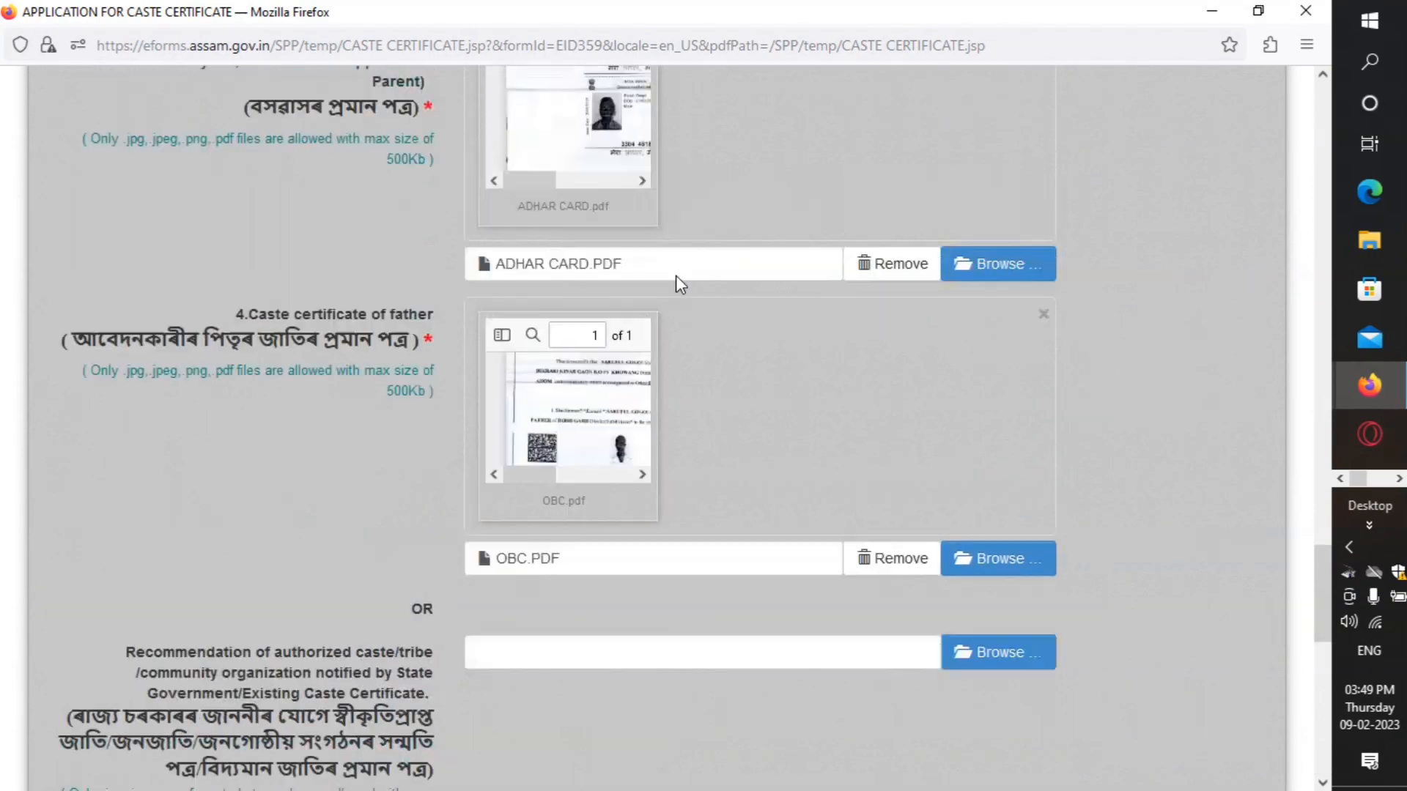
scroll(660, 278, "up", 10)
scroll(669, 306, "down", 8)
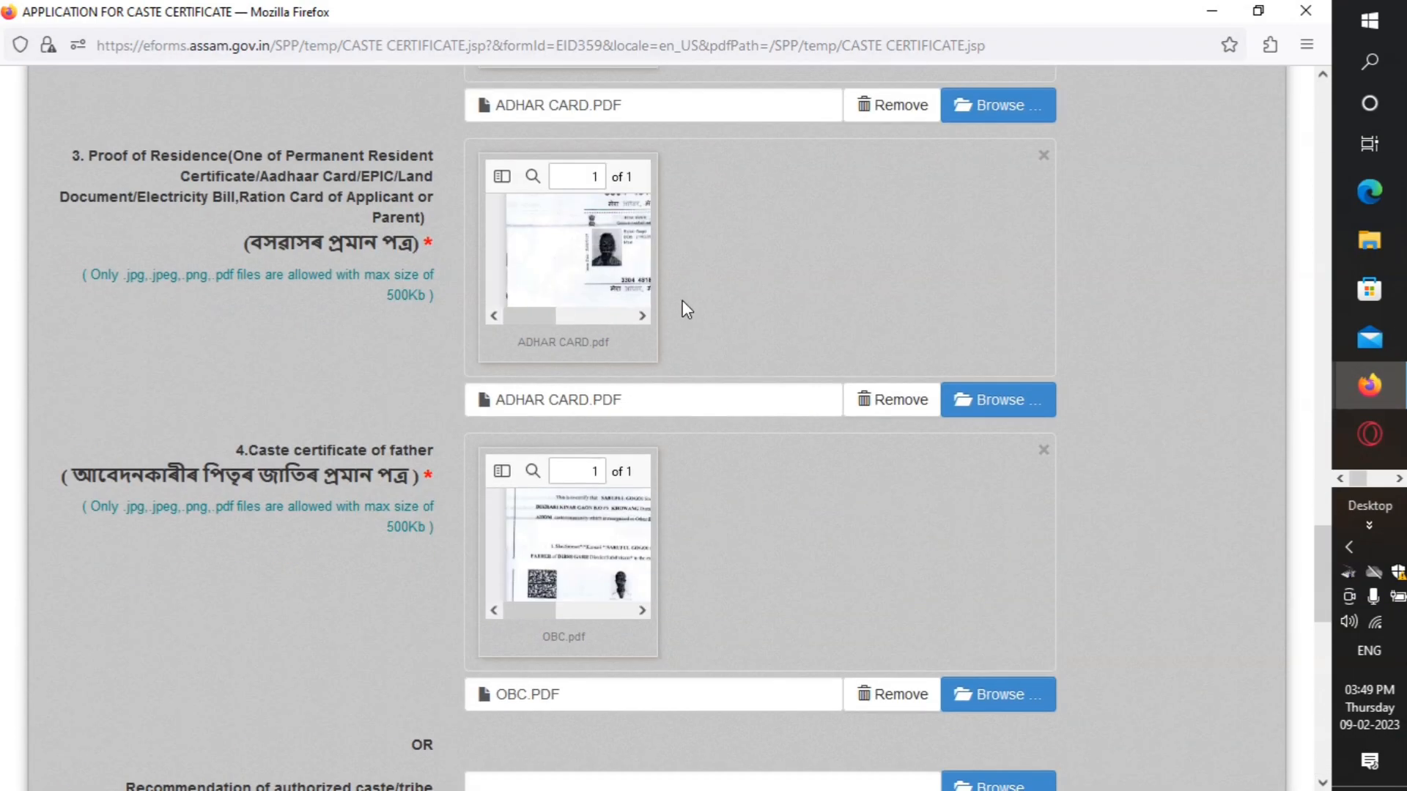
scroll(683, 300, "down", 10)
left_click(561, 397)
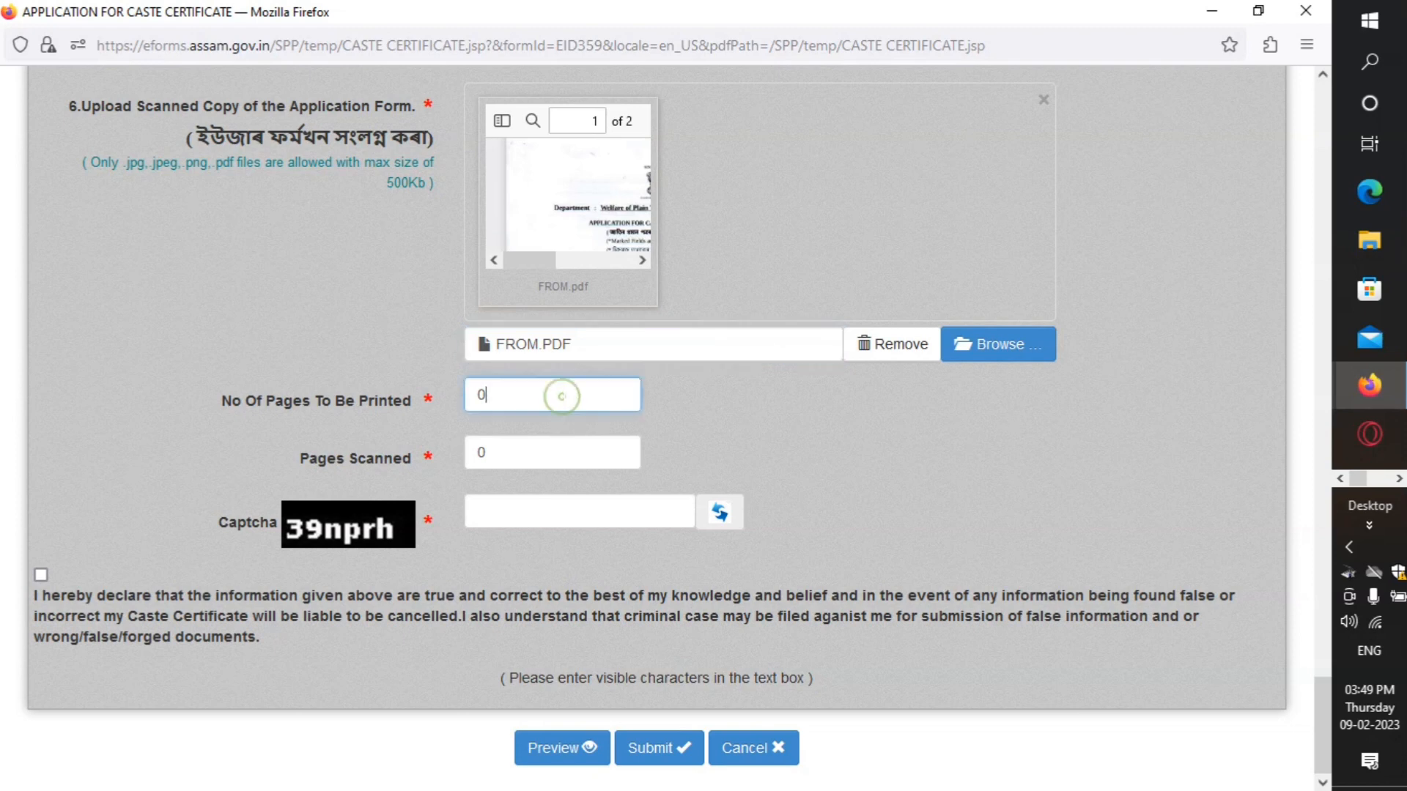
key("BackSpace")
type("3")
scroll(683, 354, "up", 20)
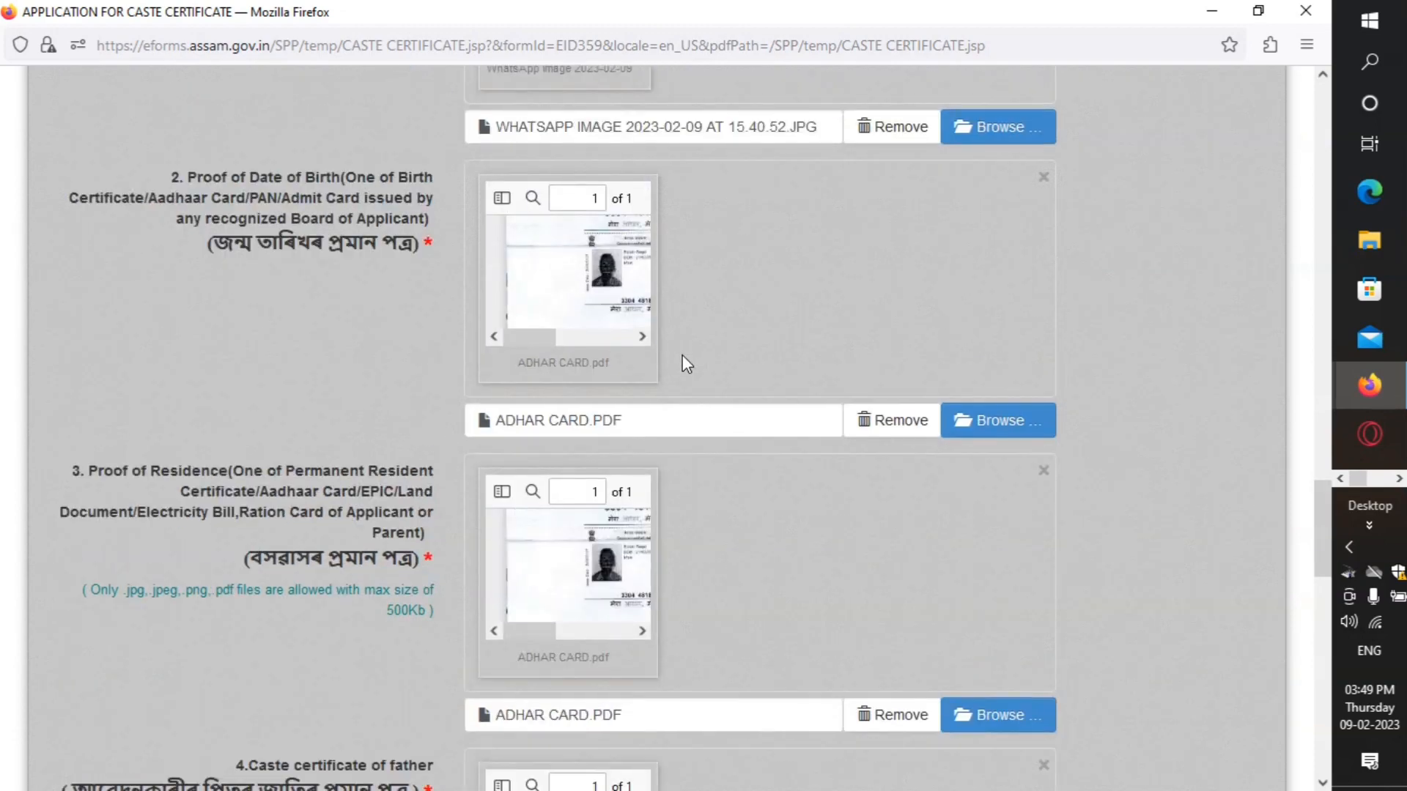
scroll(683, 355, "down", 20)
scroll(689, 357, "down", 4)
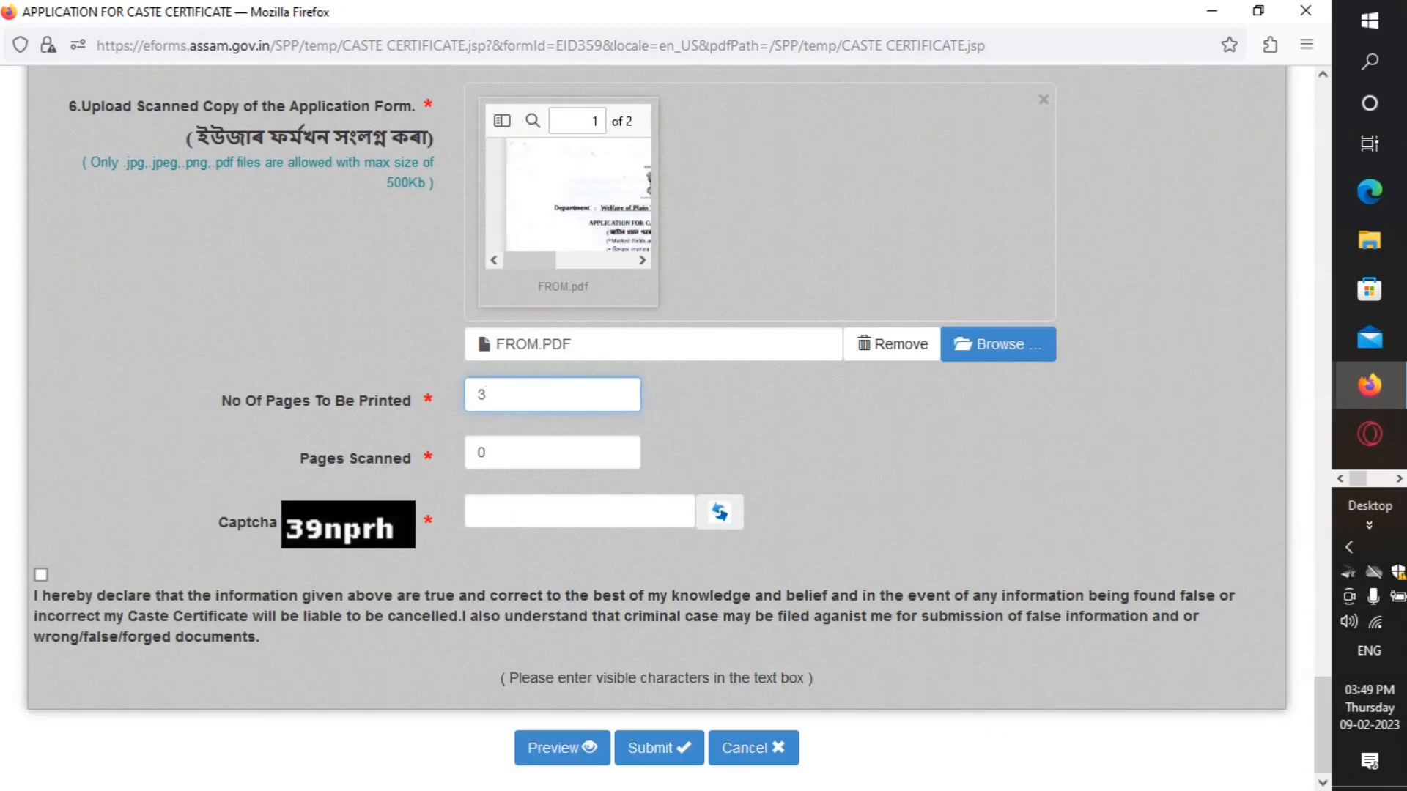
left_click(532, 452)
key("BackSpace")
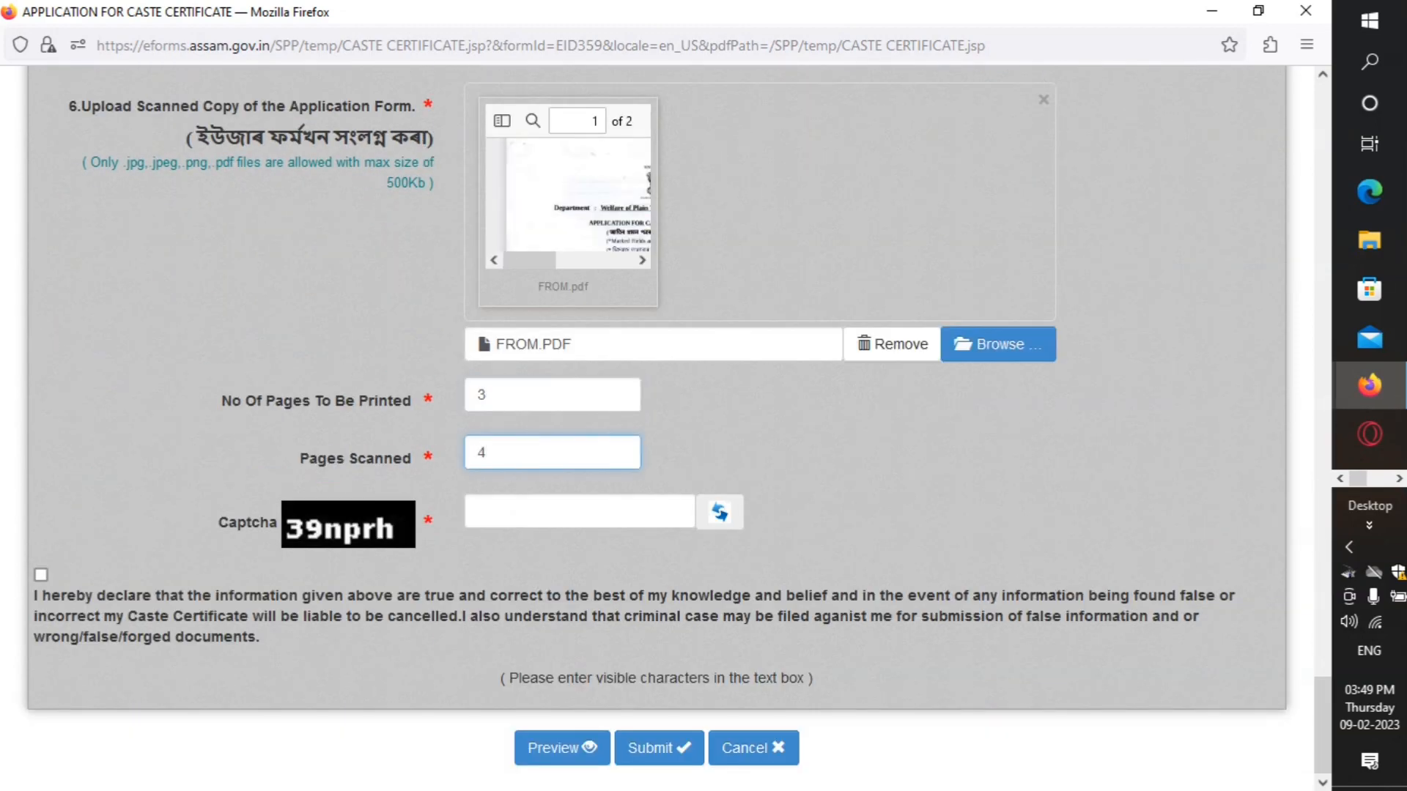
type("4")
Step: Fill in the captcha and tick the declaration that the information is true
left_click(491, 523)
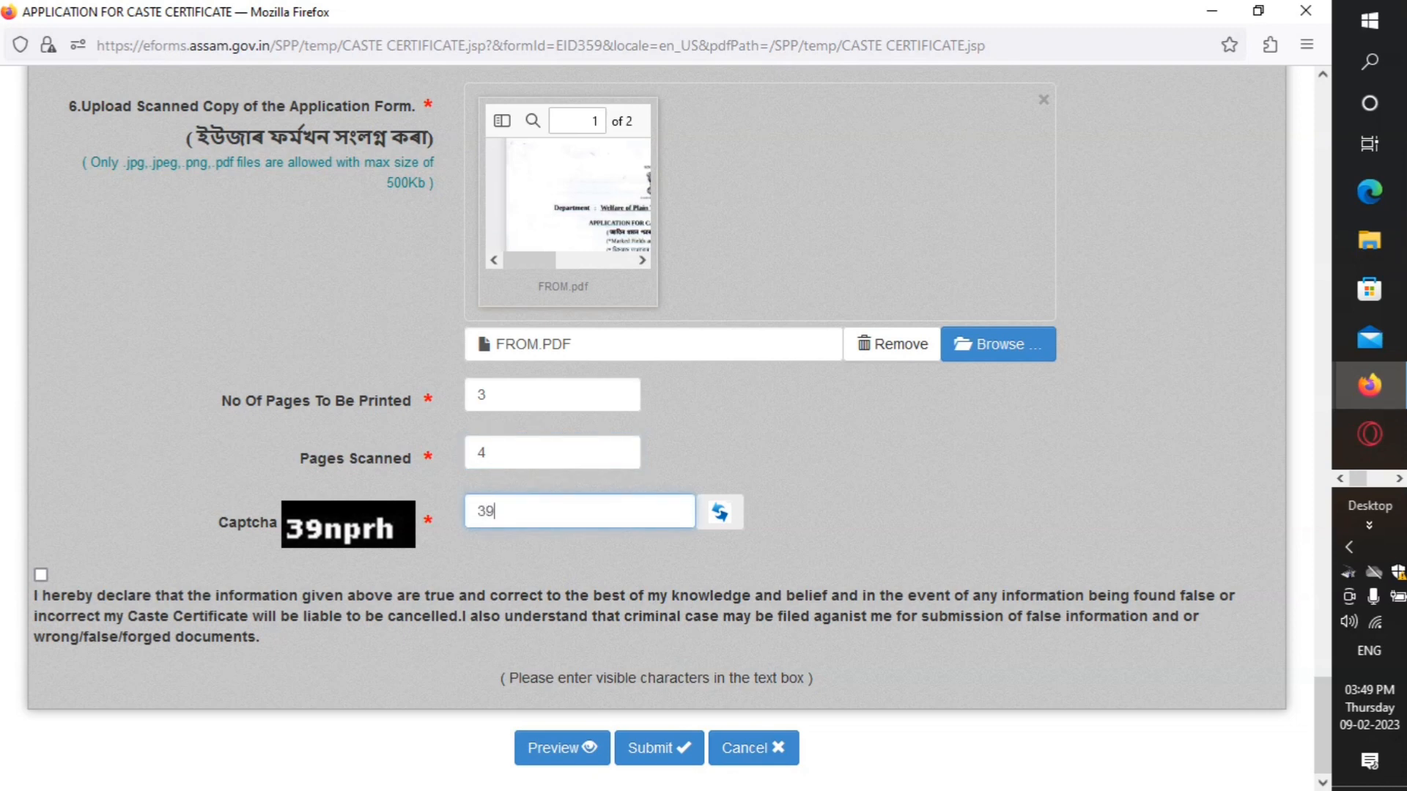
type("39nprh")
left_click(39, 579)
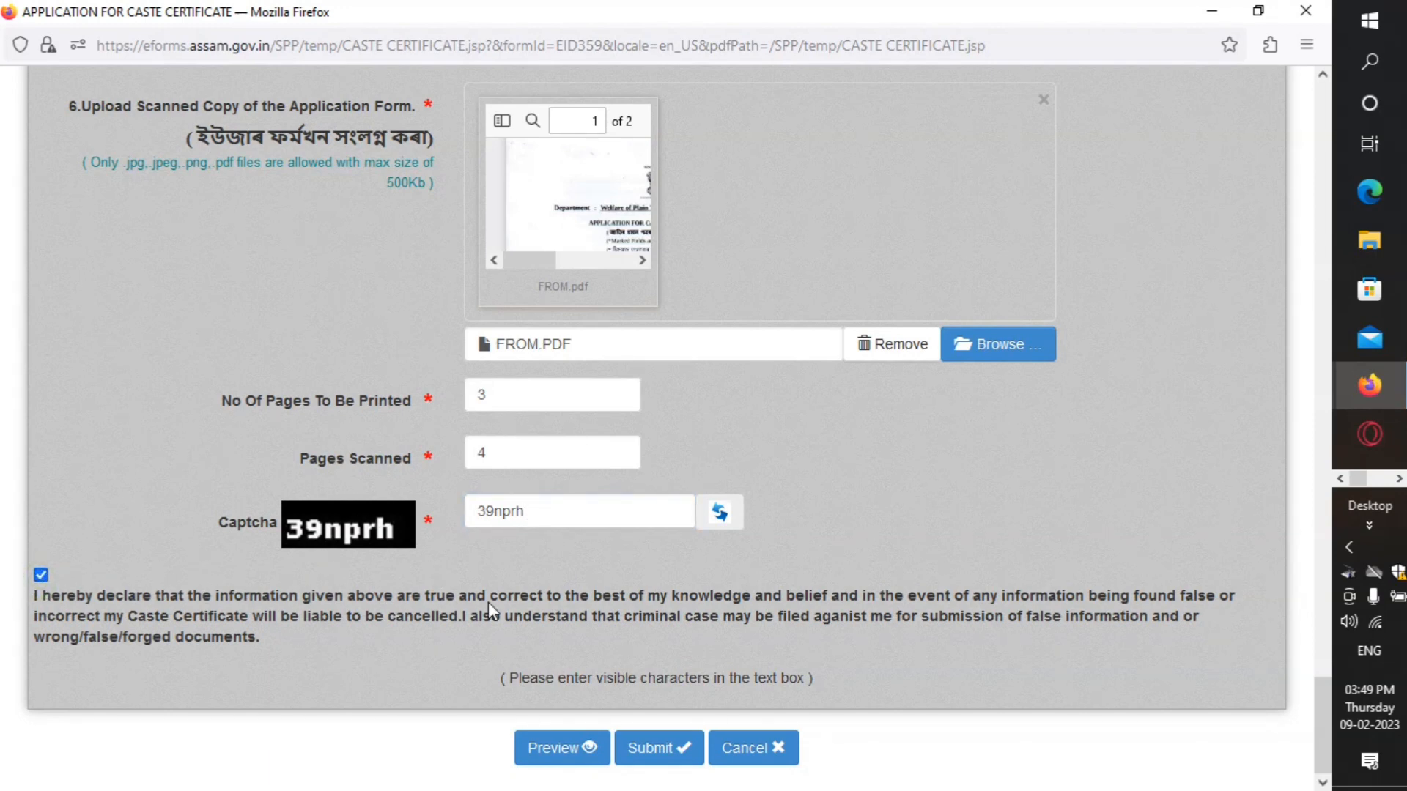
Step: Submit and confirm the caste certificate form, then proceed to the Rs. 30 payment despite the insecure-connection warning
left_click(673, 751)
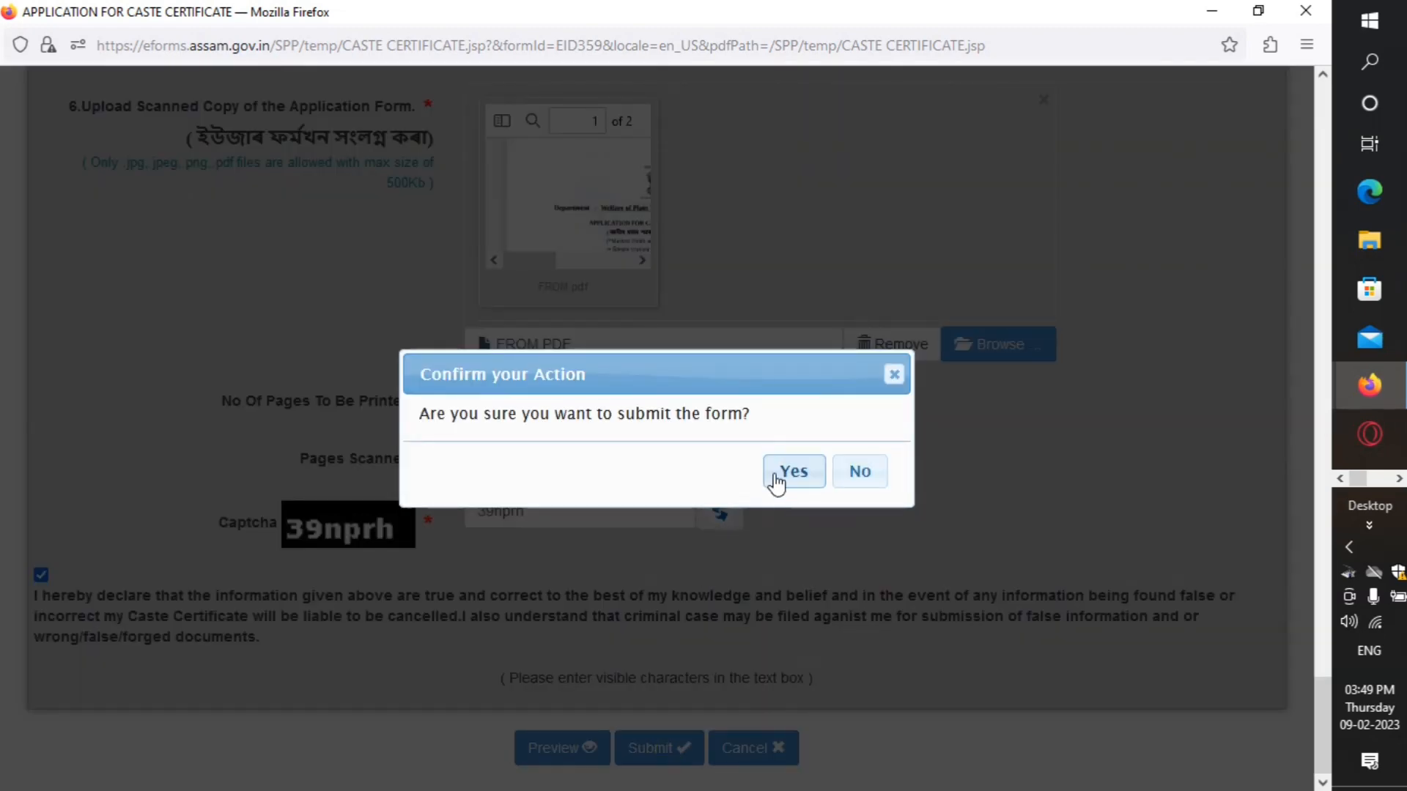
left_click(775, 475)
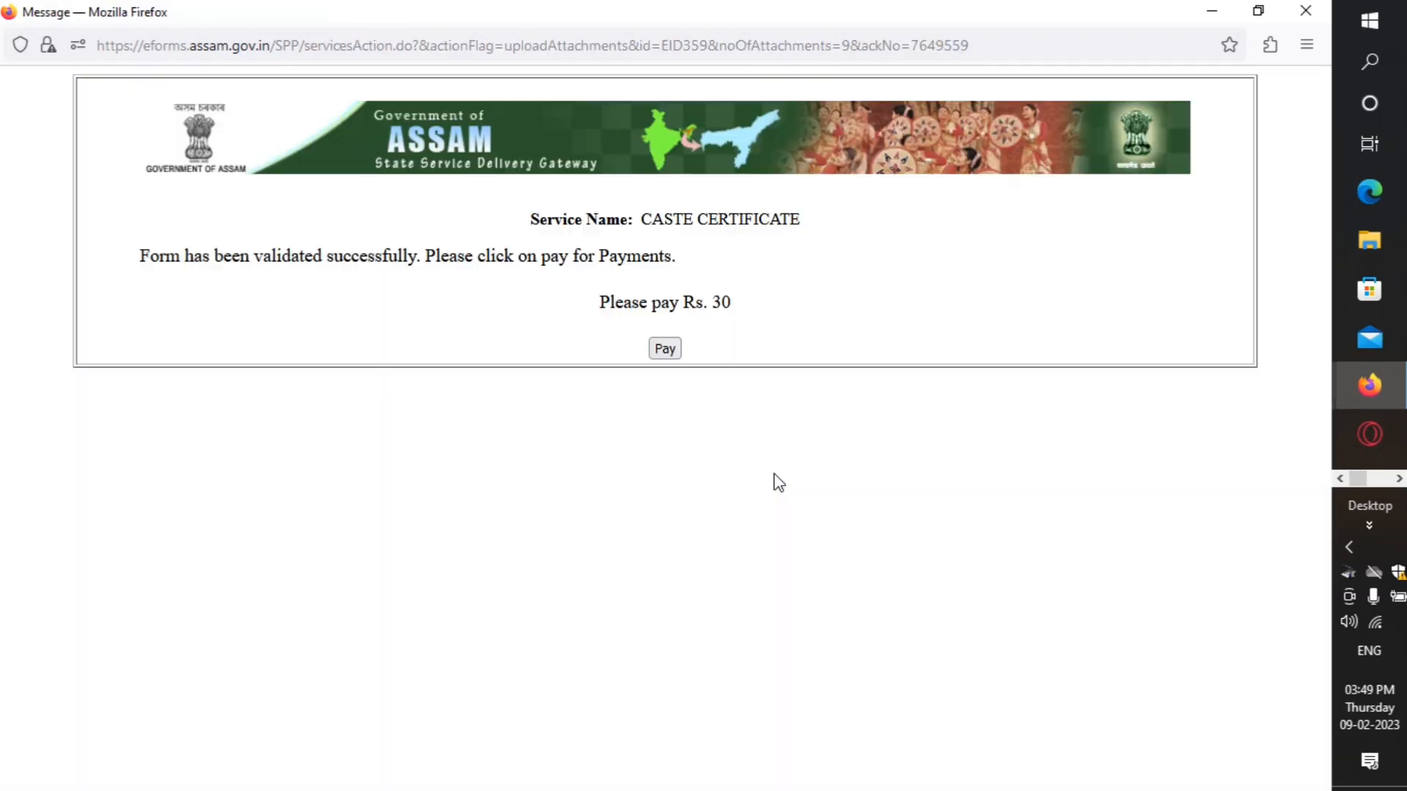
left_click(660, 348)
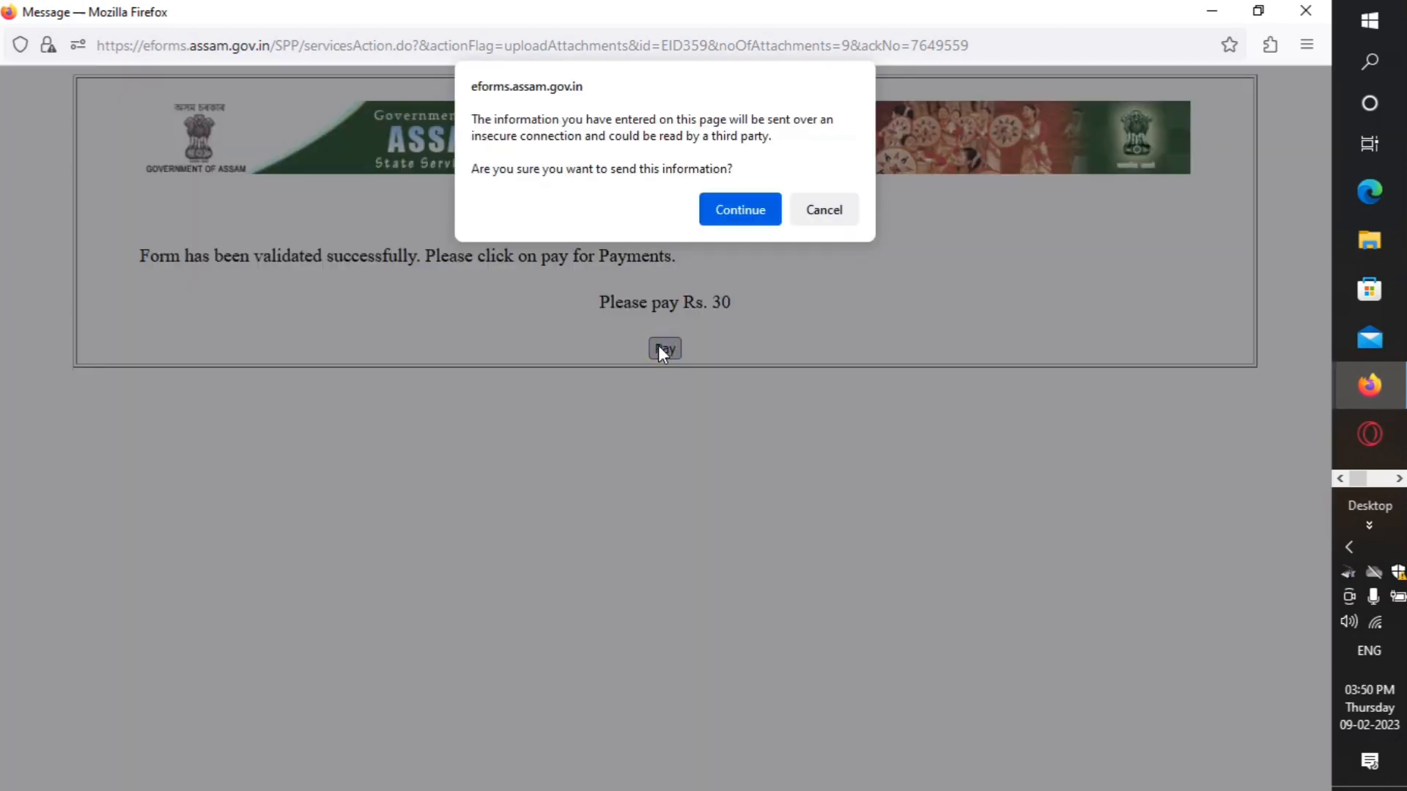
left_click(725, 221)
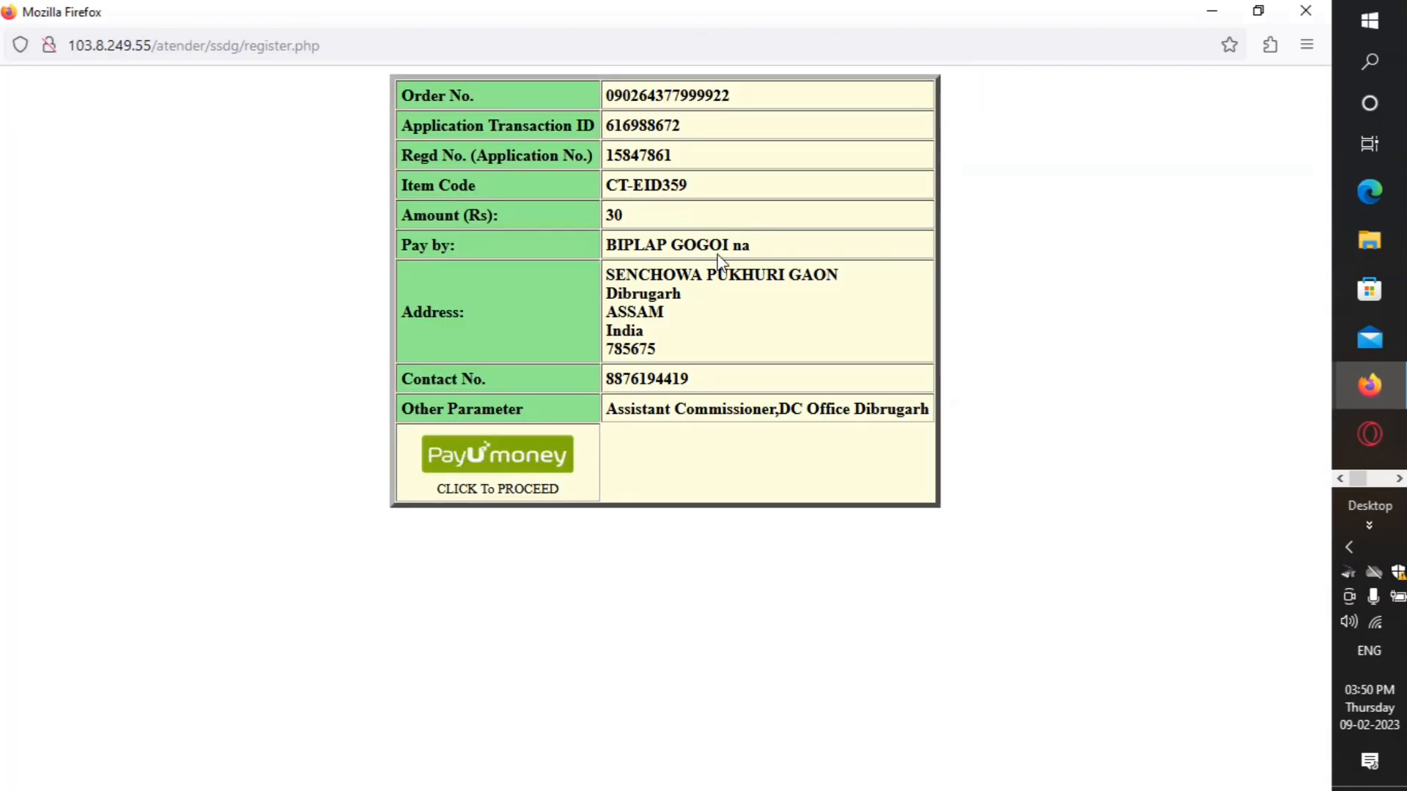
Step: Choose PayUmoney at the AMTRON gateway and accept the Rs. 30 payment preview
left_click(479, 470)
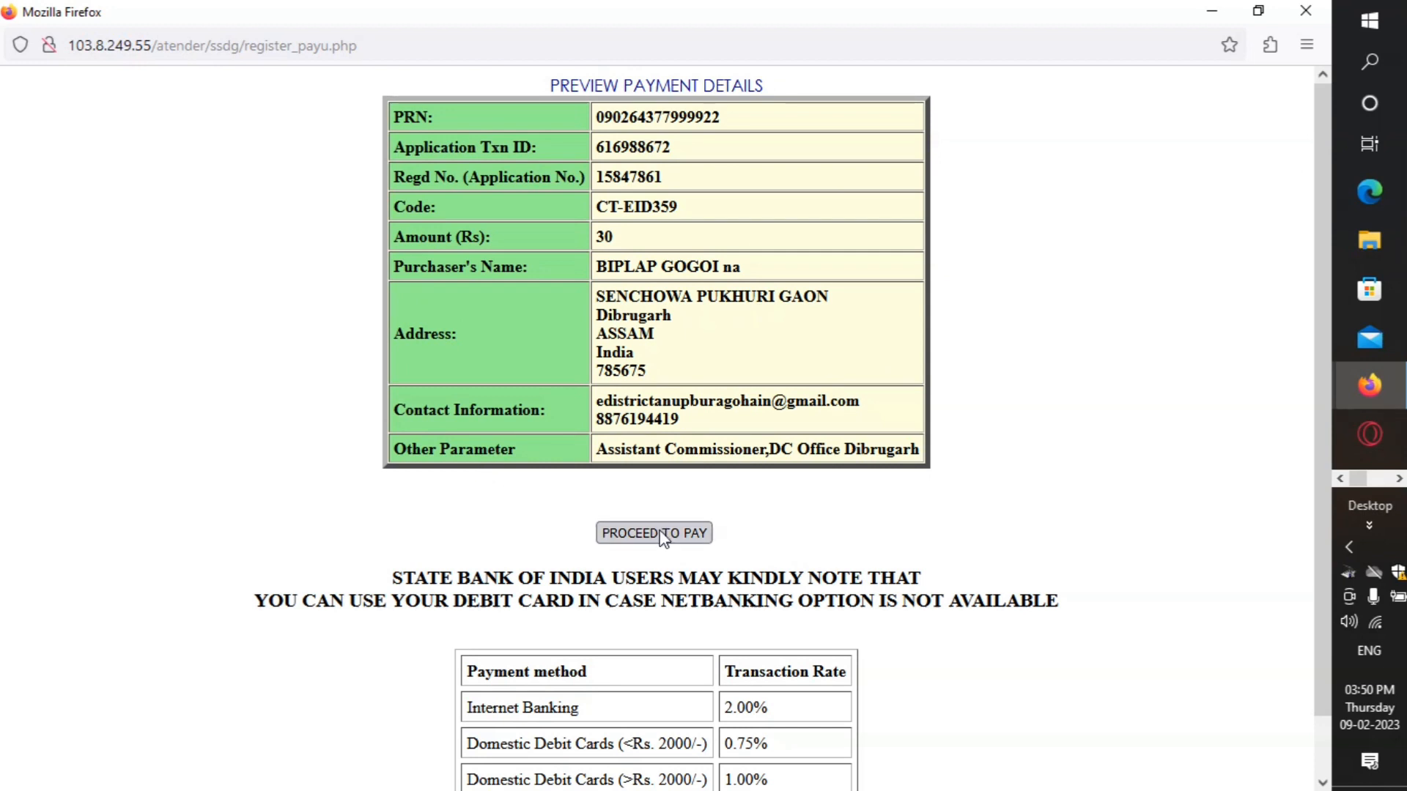
left_click(663, 534)
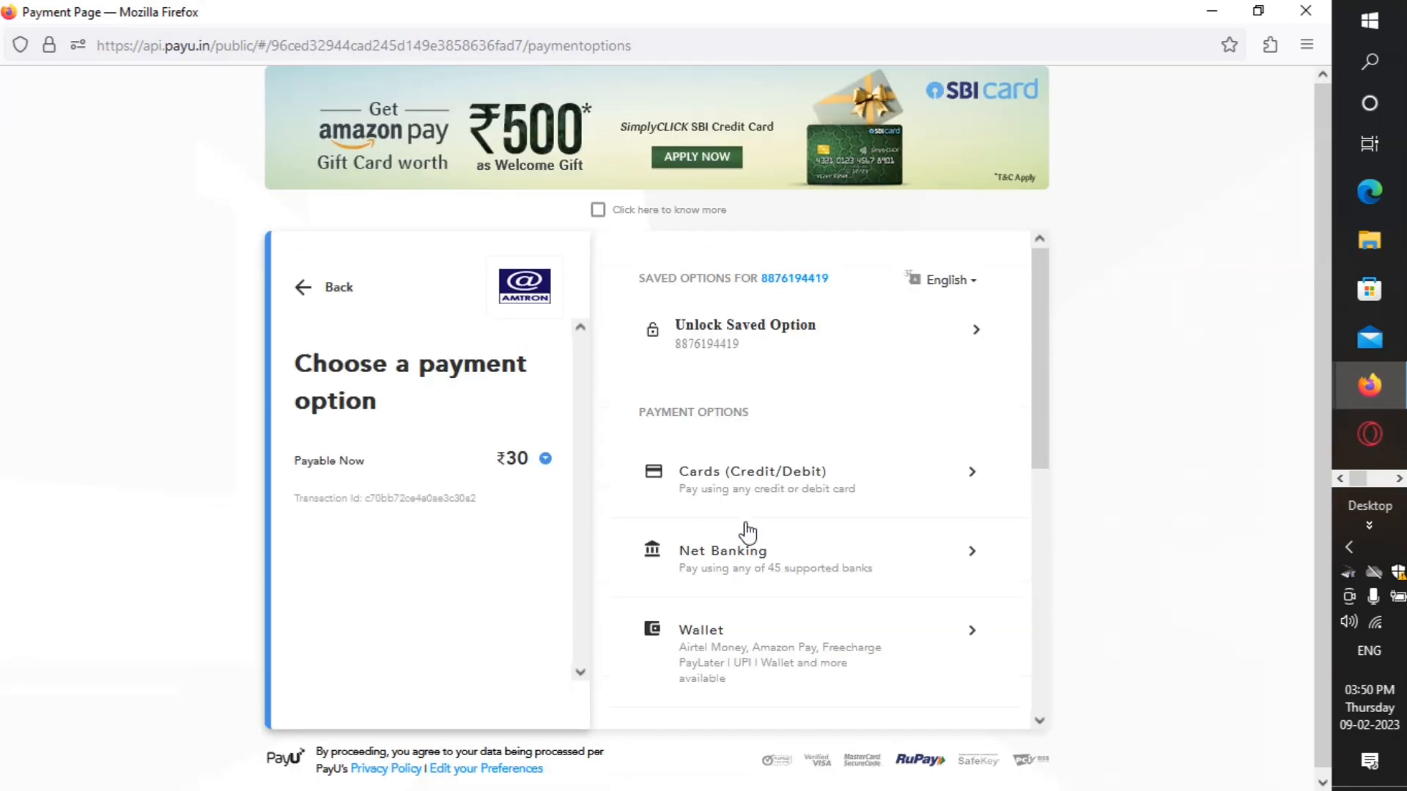
Step: Choose UPI with Paytm as the app and verify the entered UPI ID
scroll(751, 547, "down", 3)
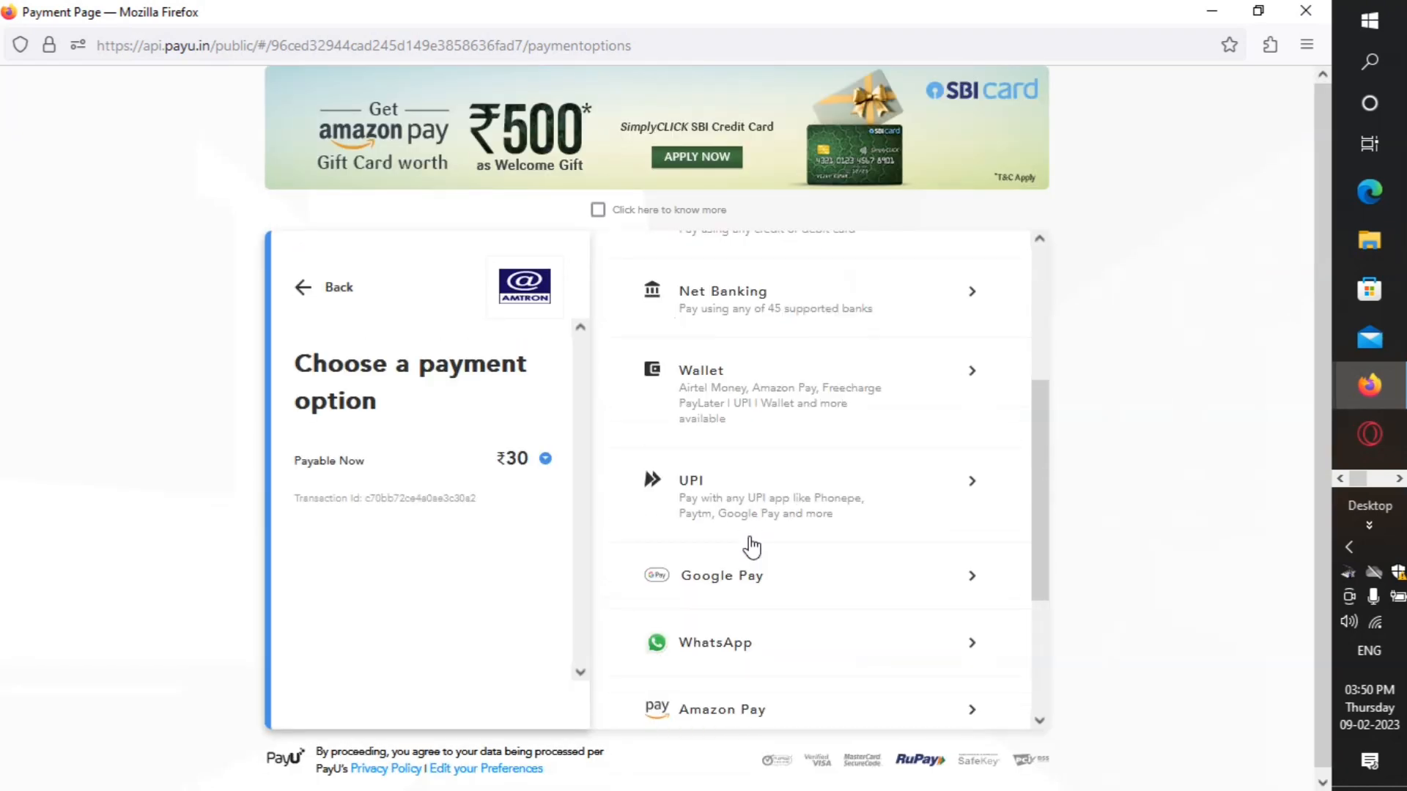
left_click(887, 494)
scroll(818, 487, "down", 2)
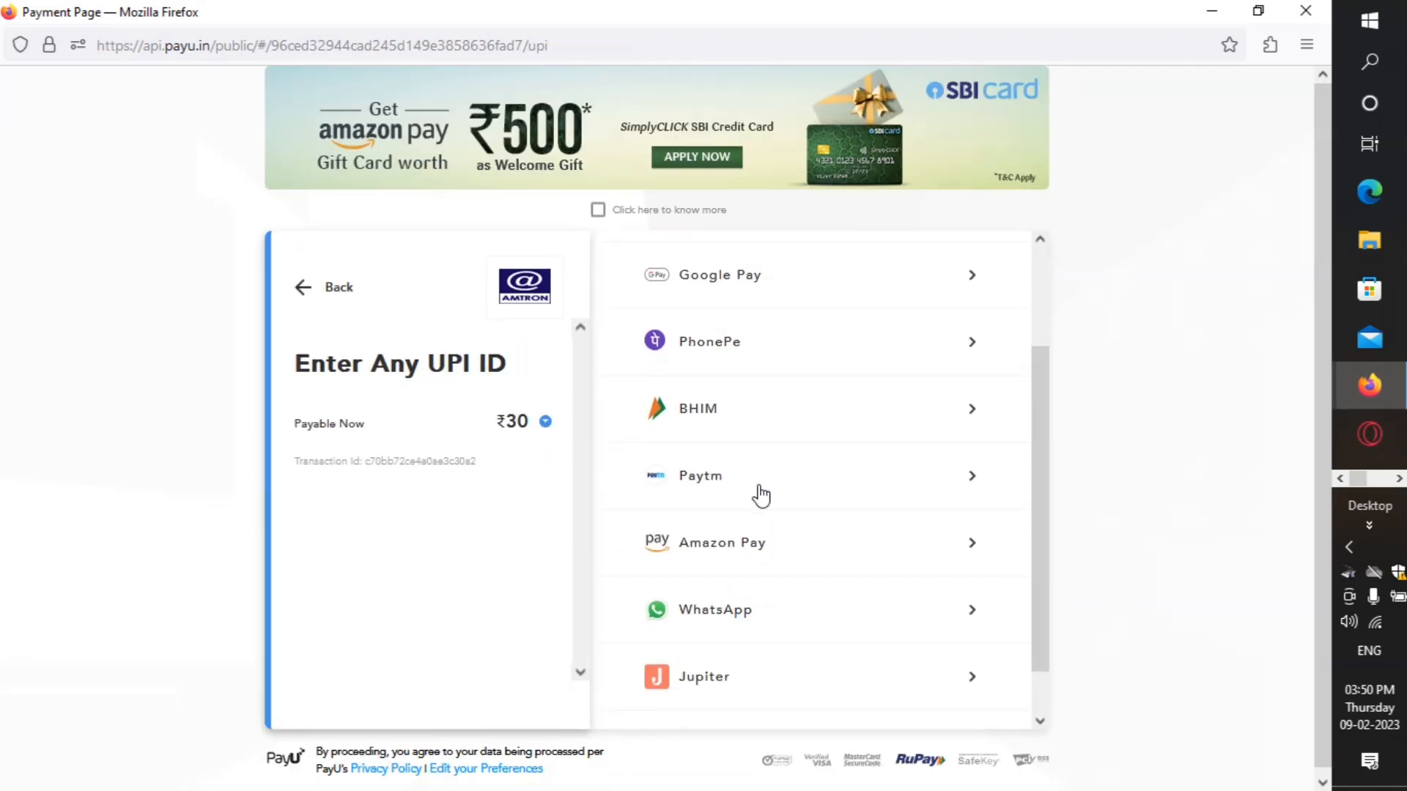
left_click(760, 487)
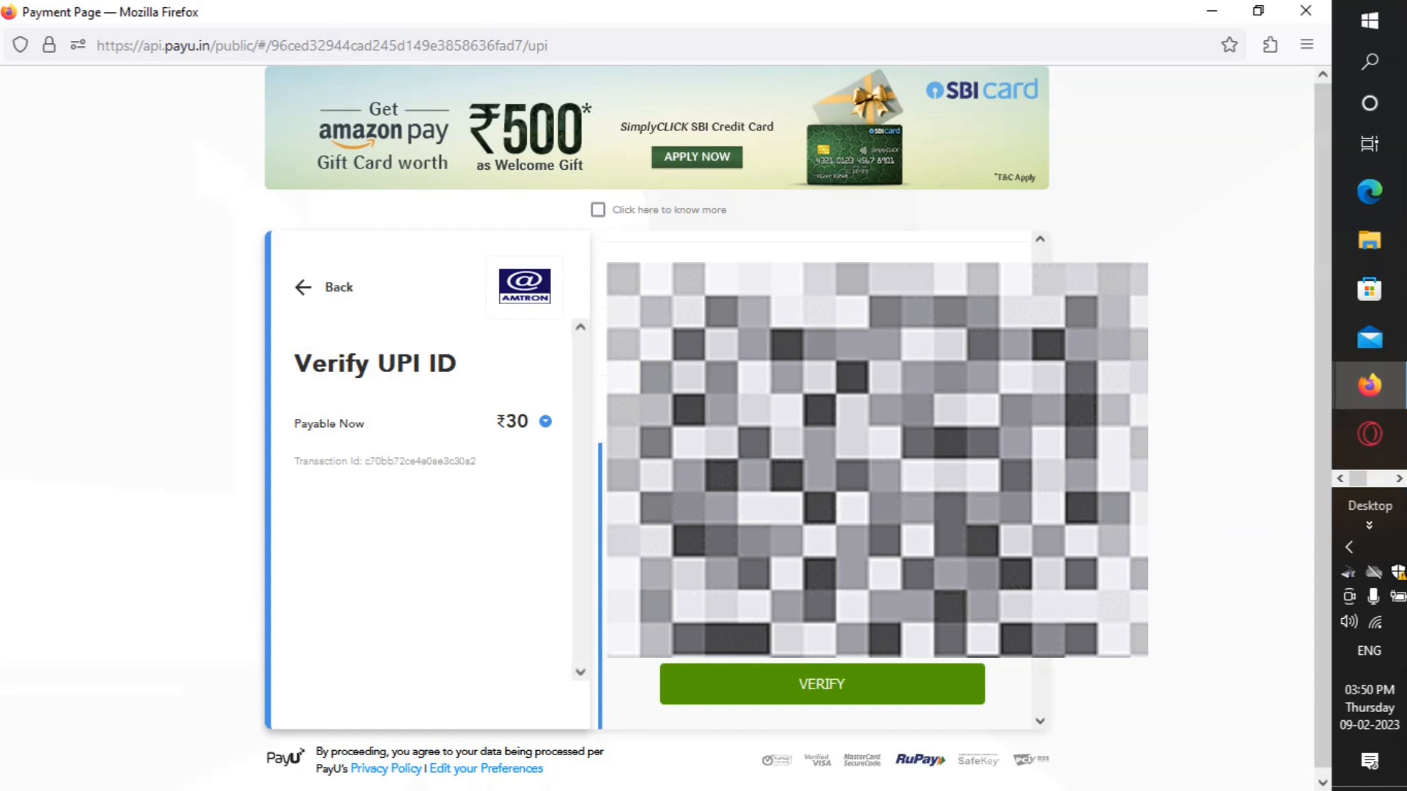
left_click(855, 691)
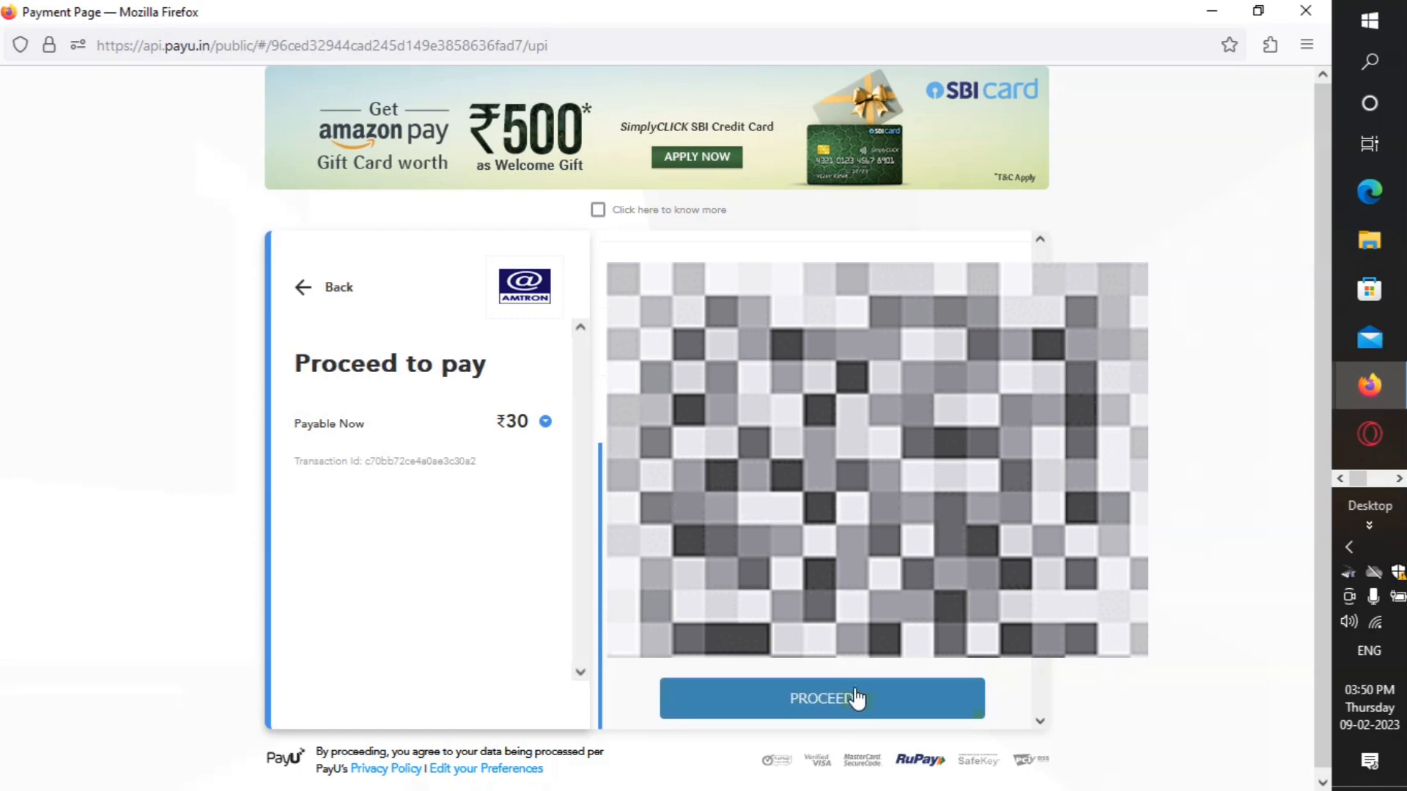
Step: Complete the ₹30 Paytm UPI payment and return to the portal's acknowledgement receipt
scroll(815, 513, "down", 2)
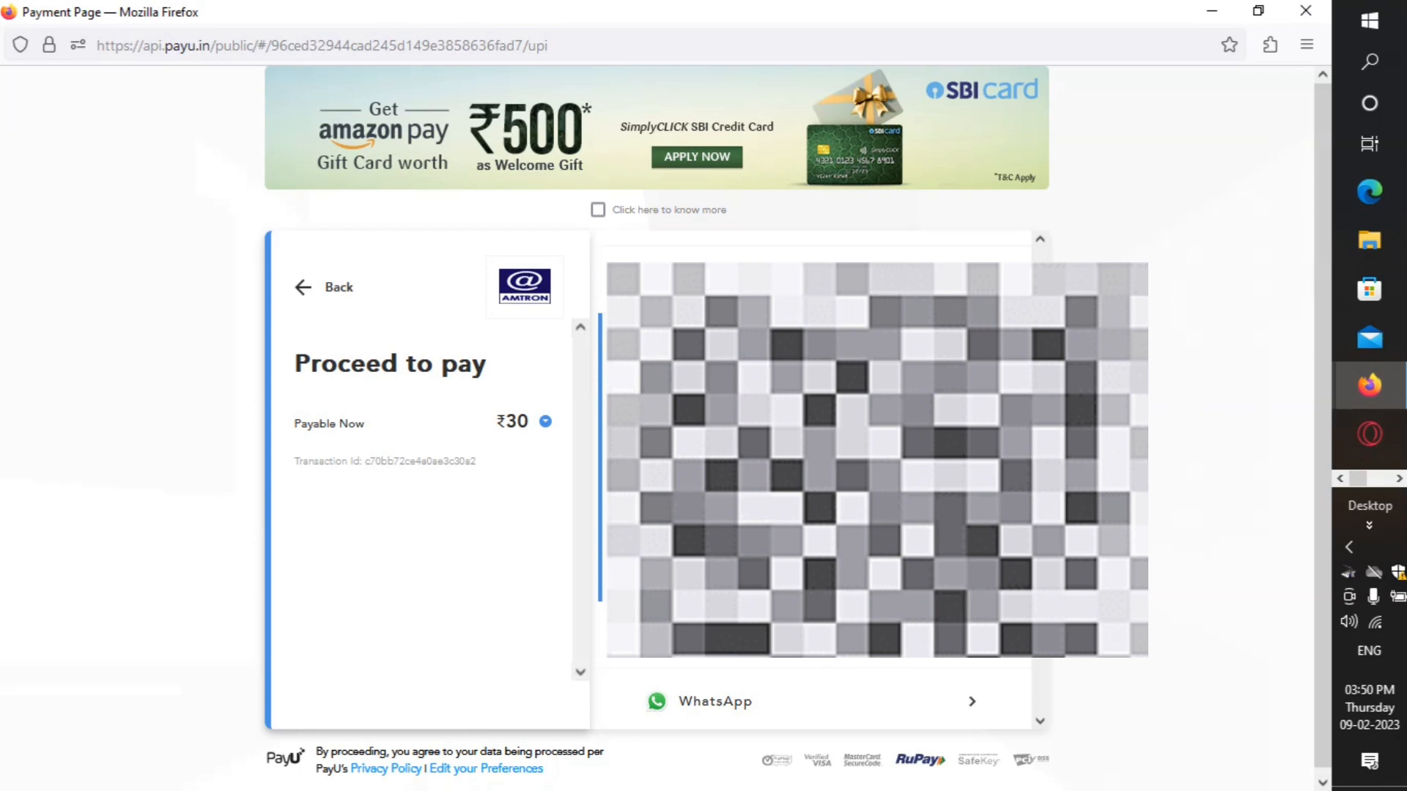
left_click(836, 576)
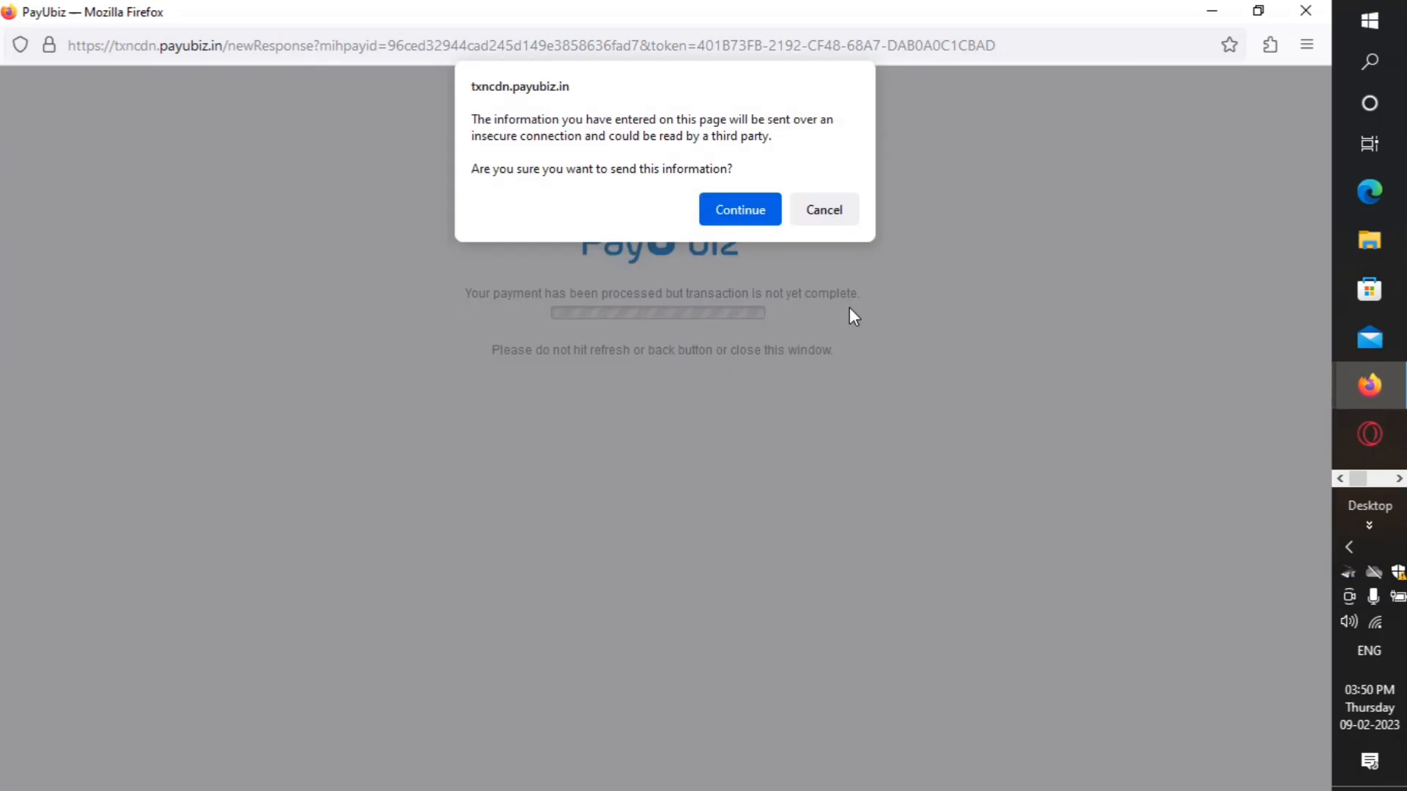
left_click(733, 208)
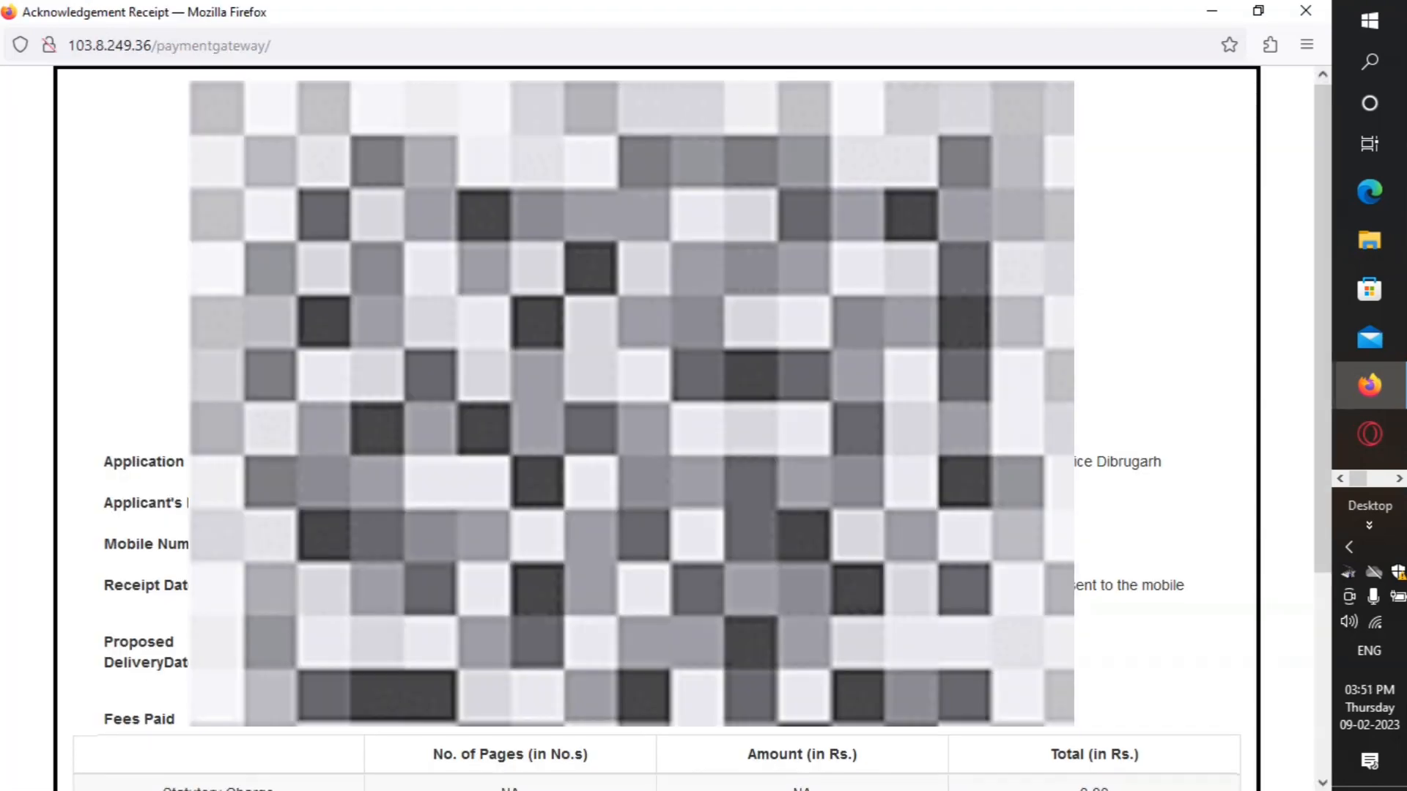
Step: Print the acknowledgement receipt showing fees totalling Rs. 80
scroll(657, 425, "down", 4)
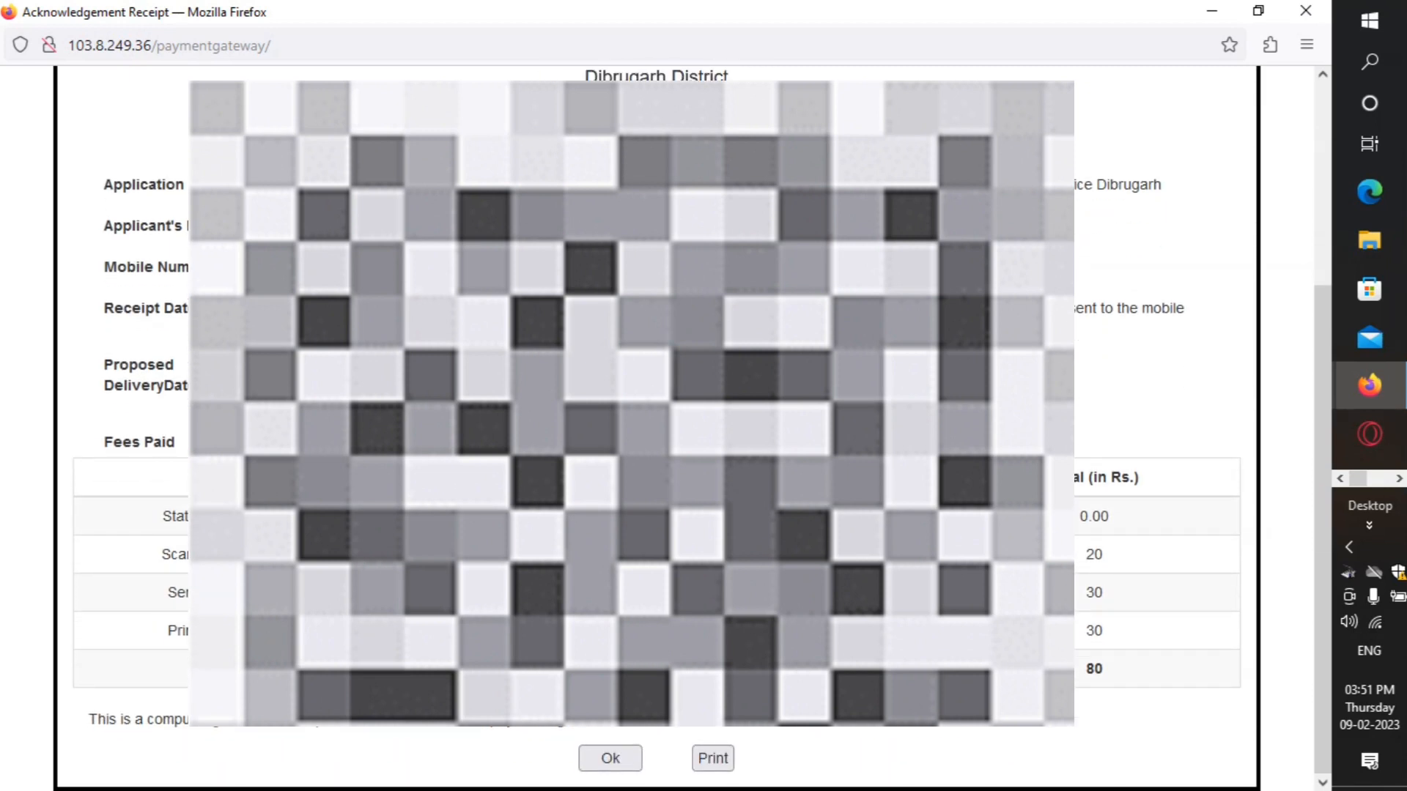
left_click(726, 762)
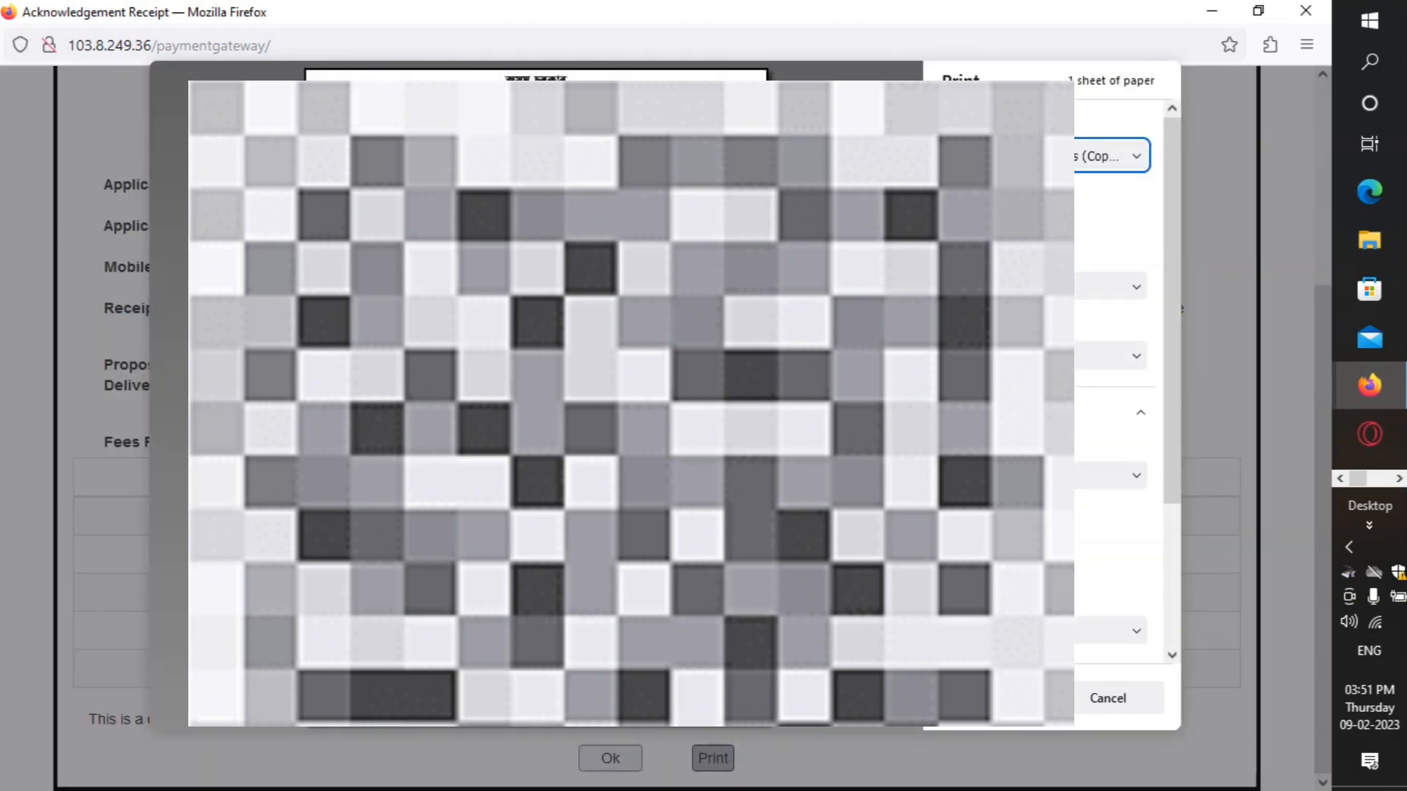
left_click(993, 699)
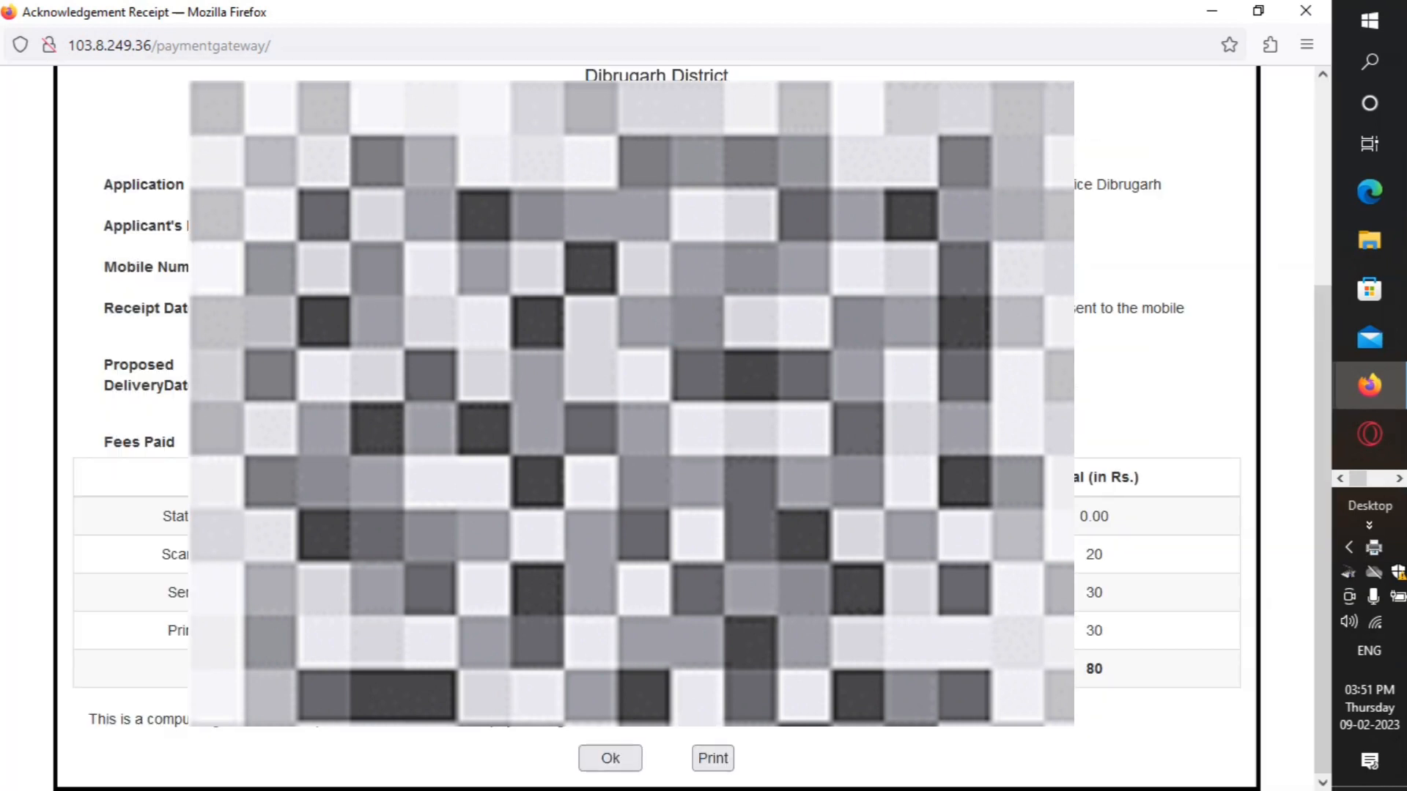